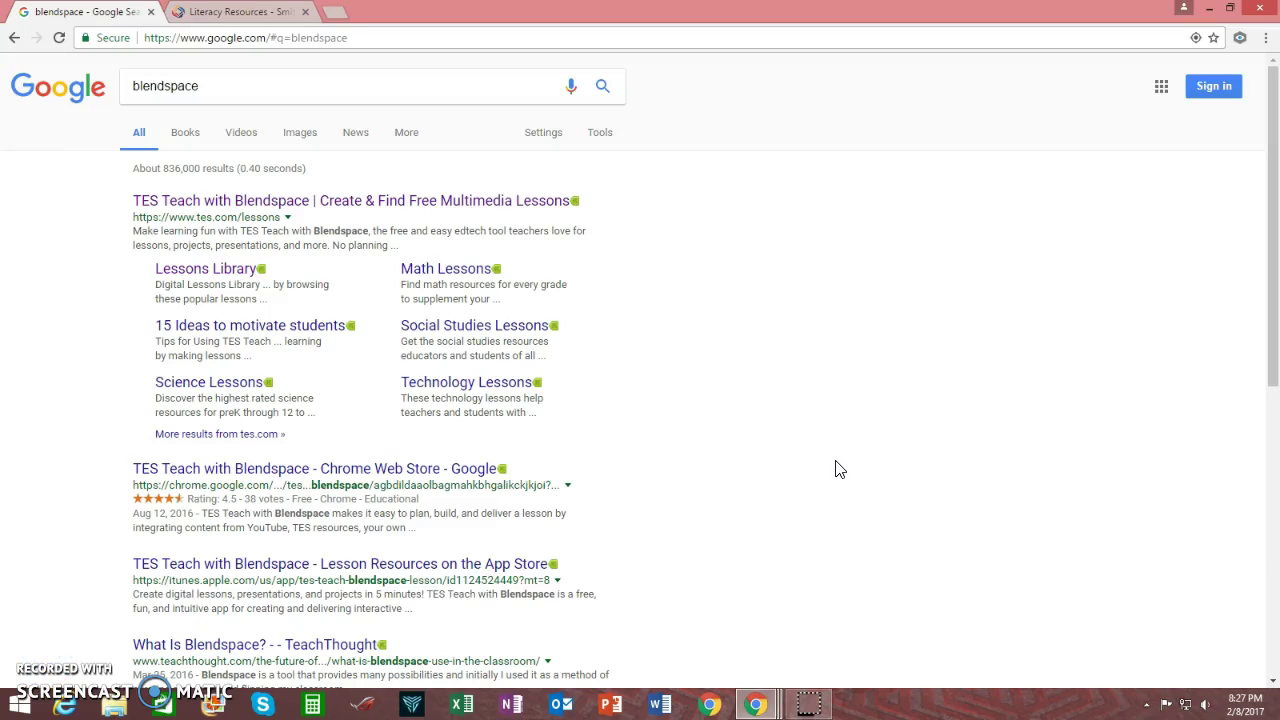
Search Google for 'blendspace' and go to the TES Teach with Blendspace site
left_click(853, 450)
left_click(855, 434)
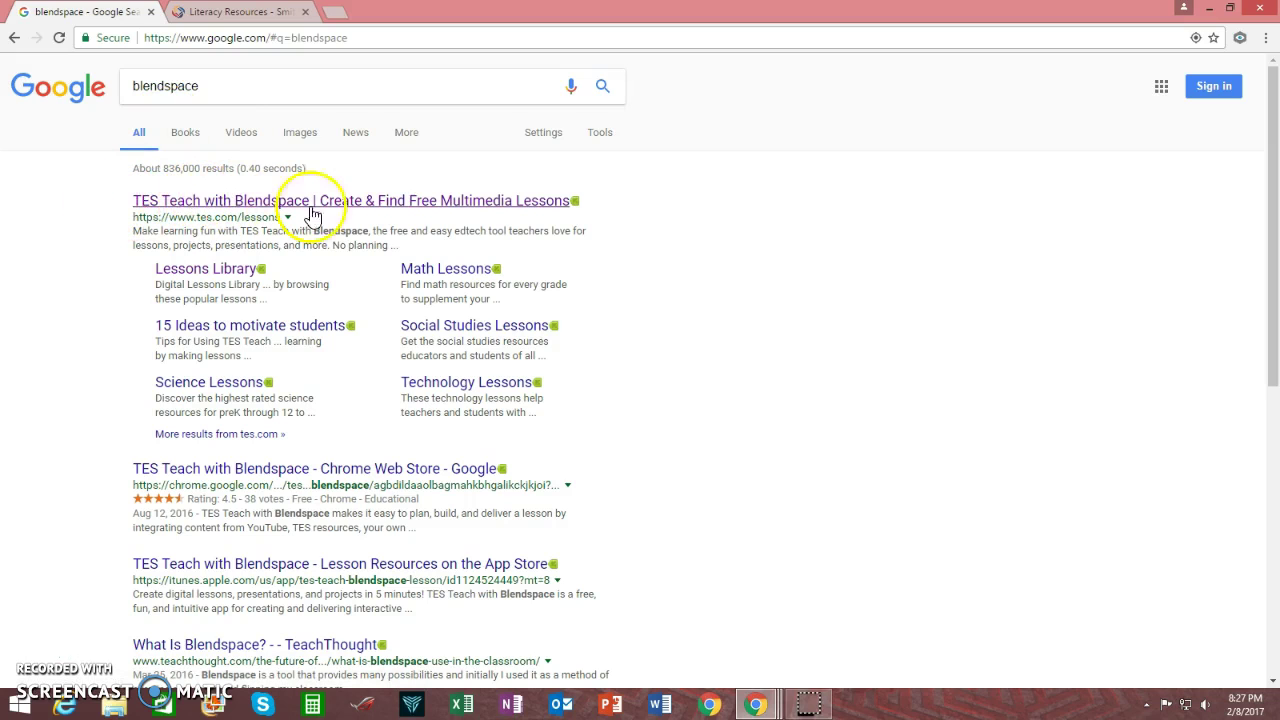
left_click(365, 210)
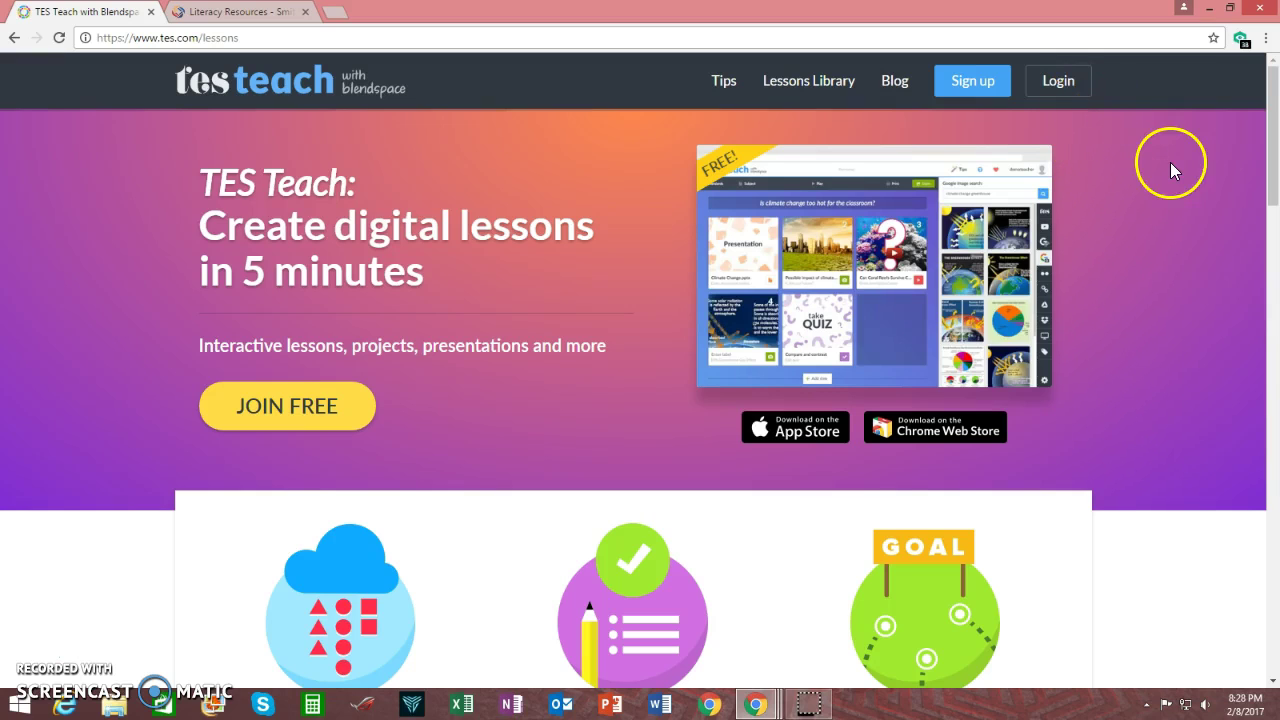
Log in with the account e-mail and password, then view the Recent Lessons dashboard
left_click(1058, 80)
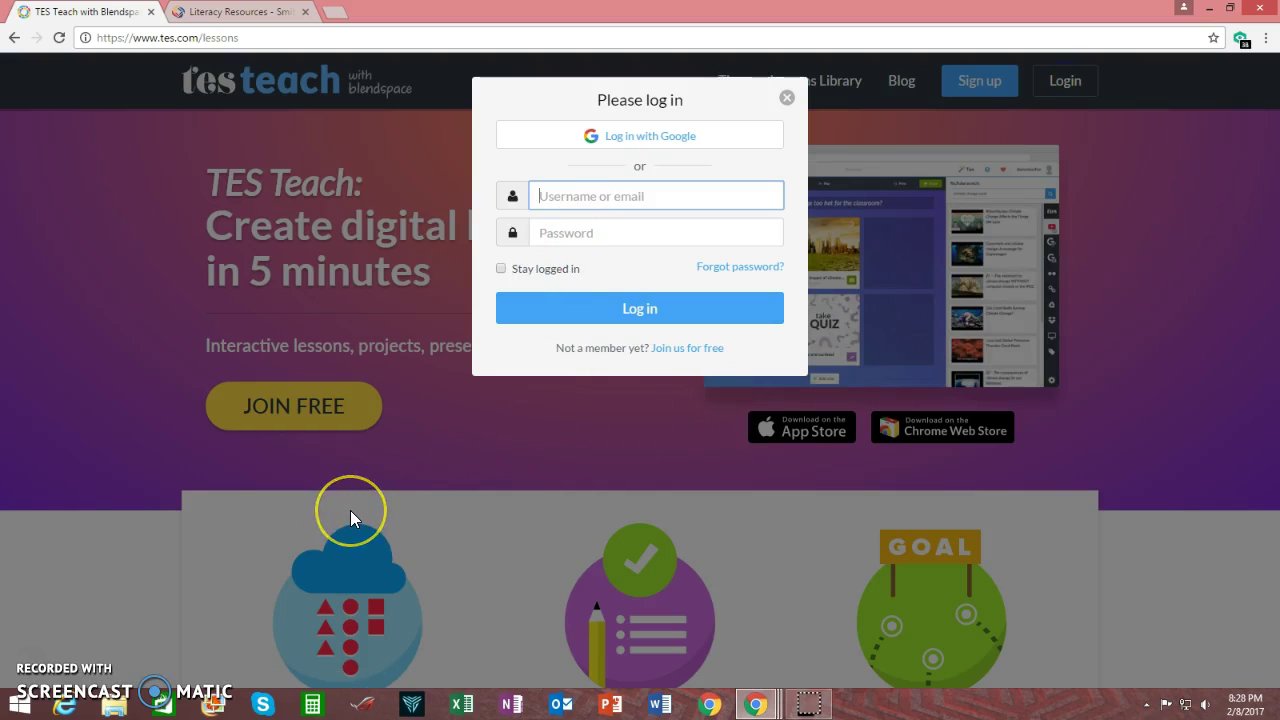
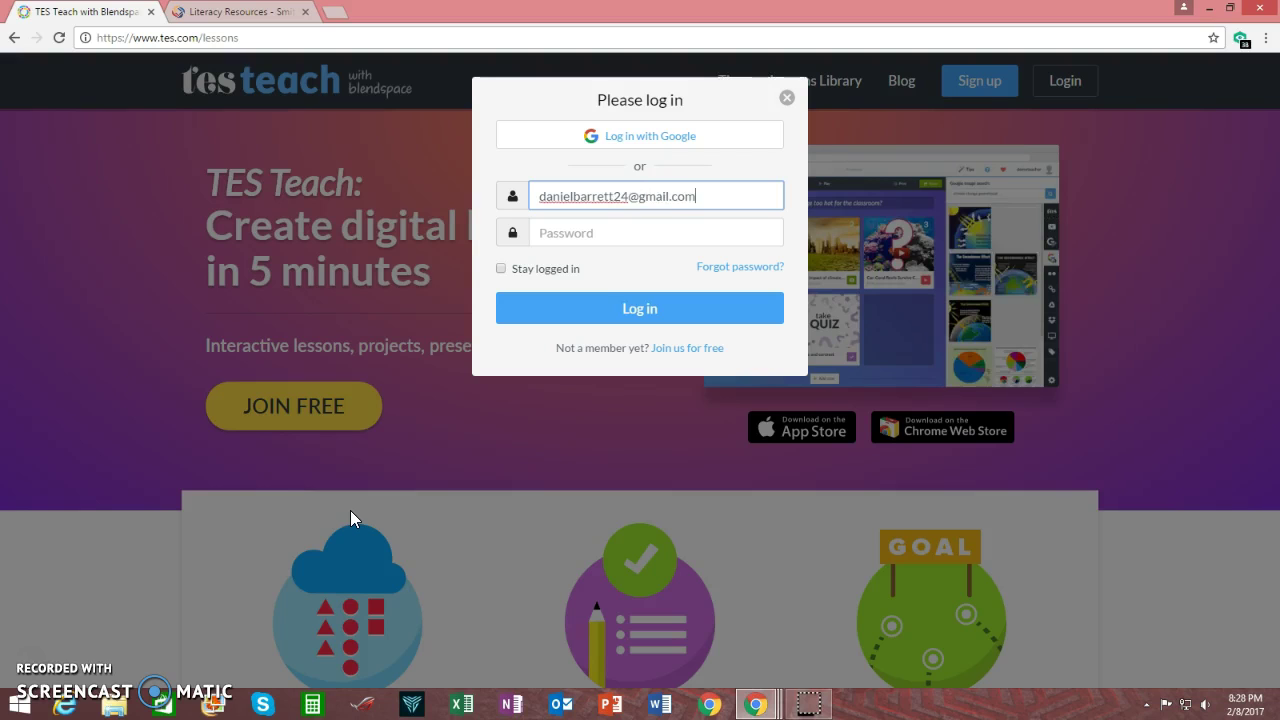
left_click(602, 240)
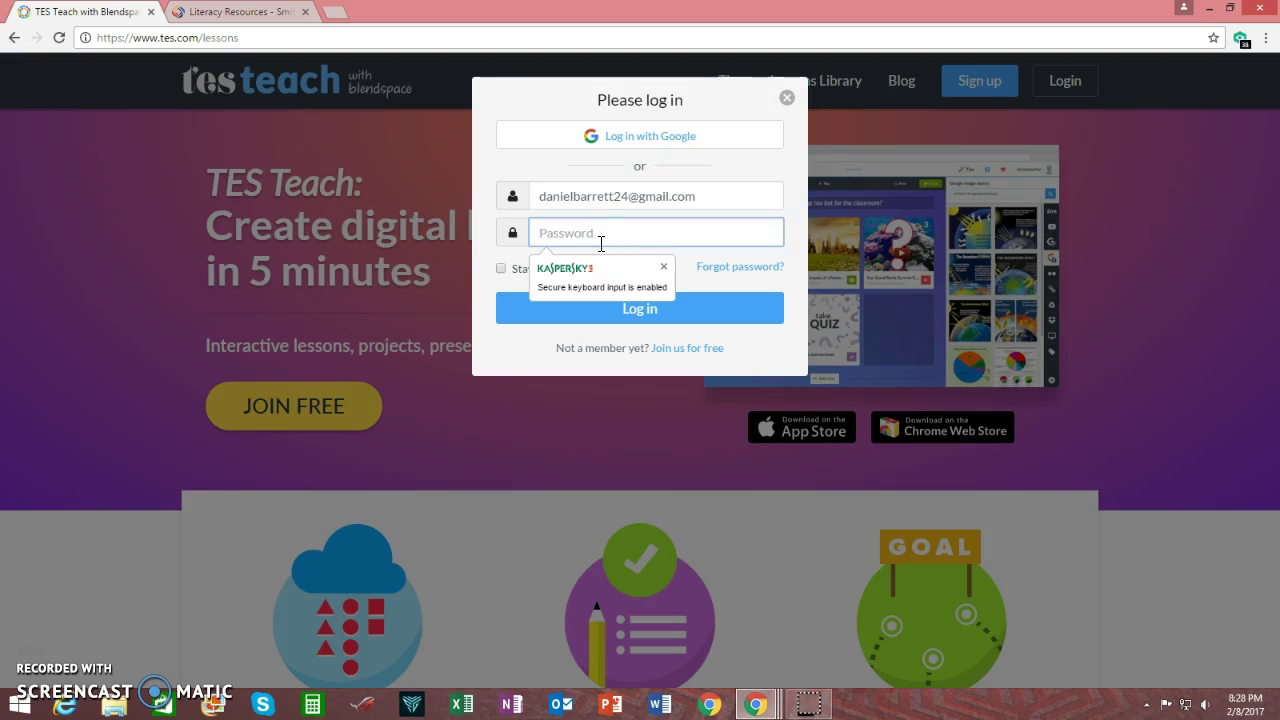
type("******")
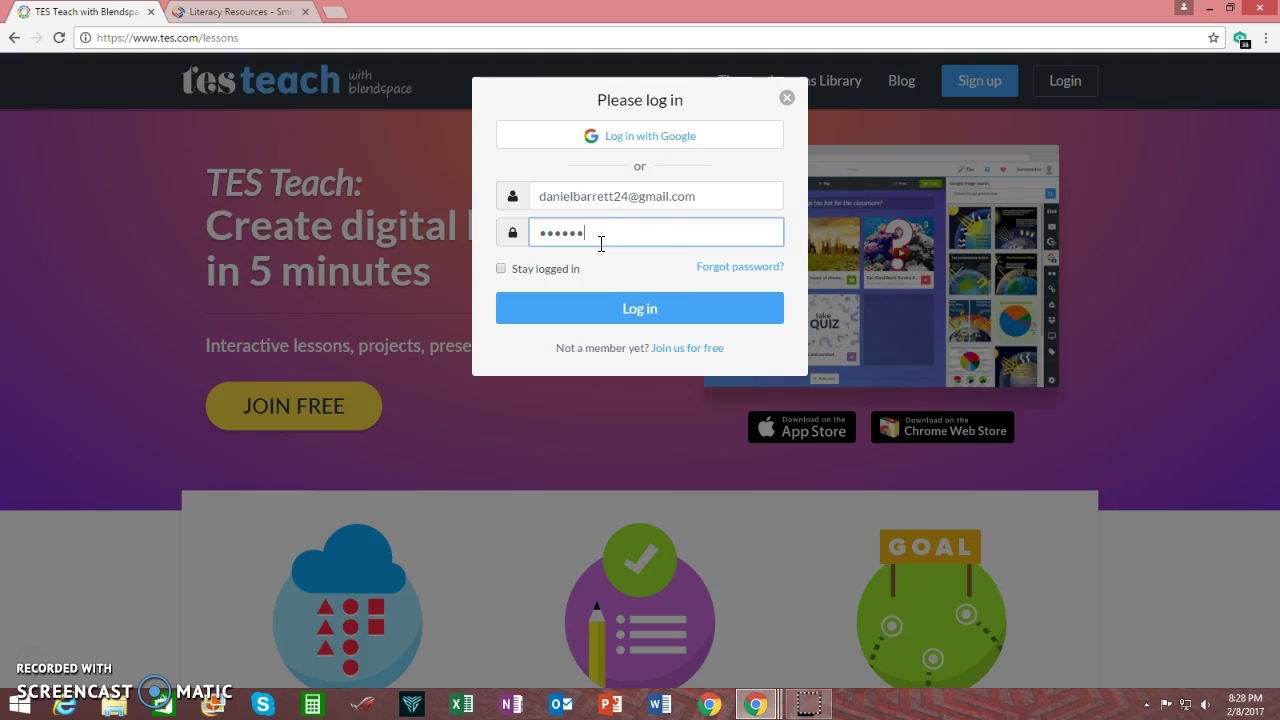
type("****")
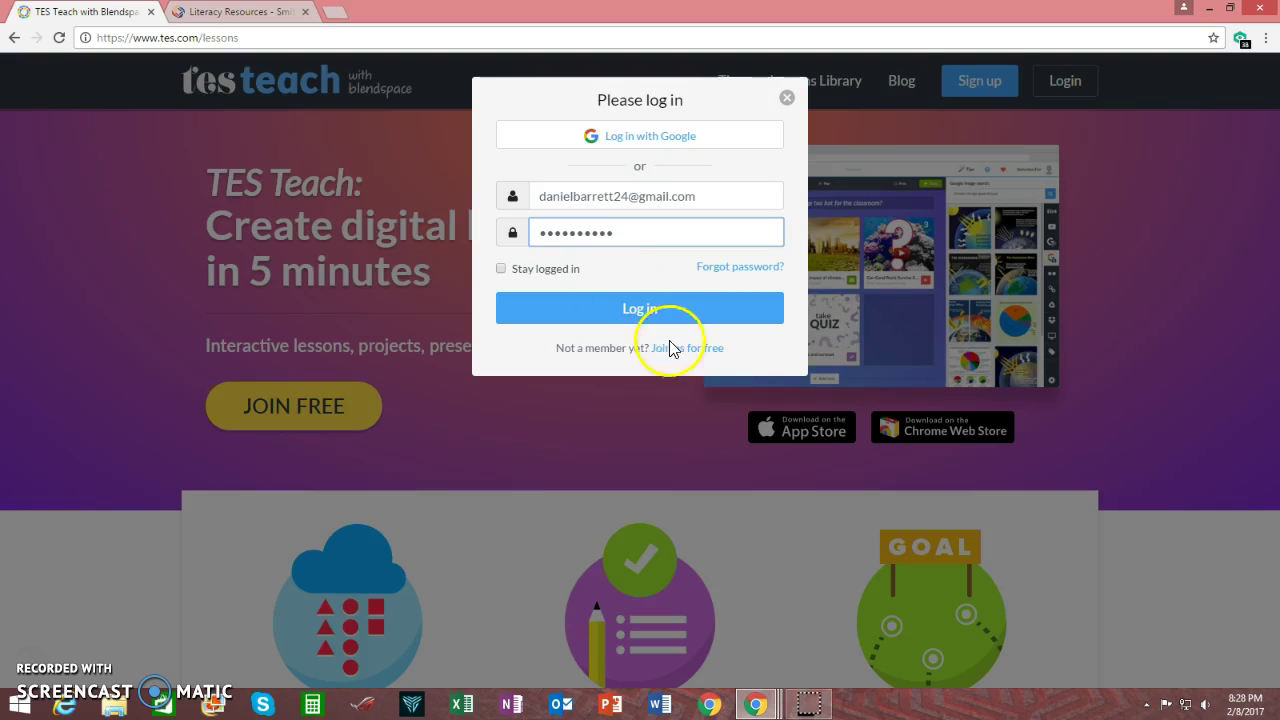
left_click(676, 318)
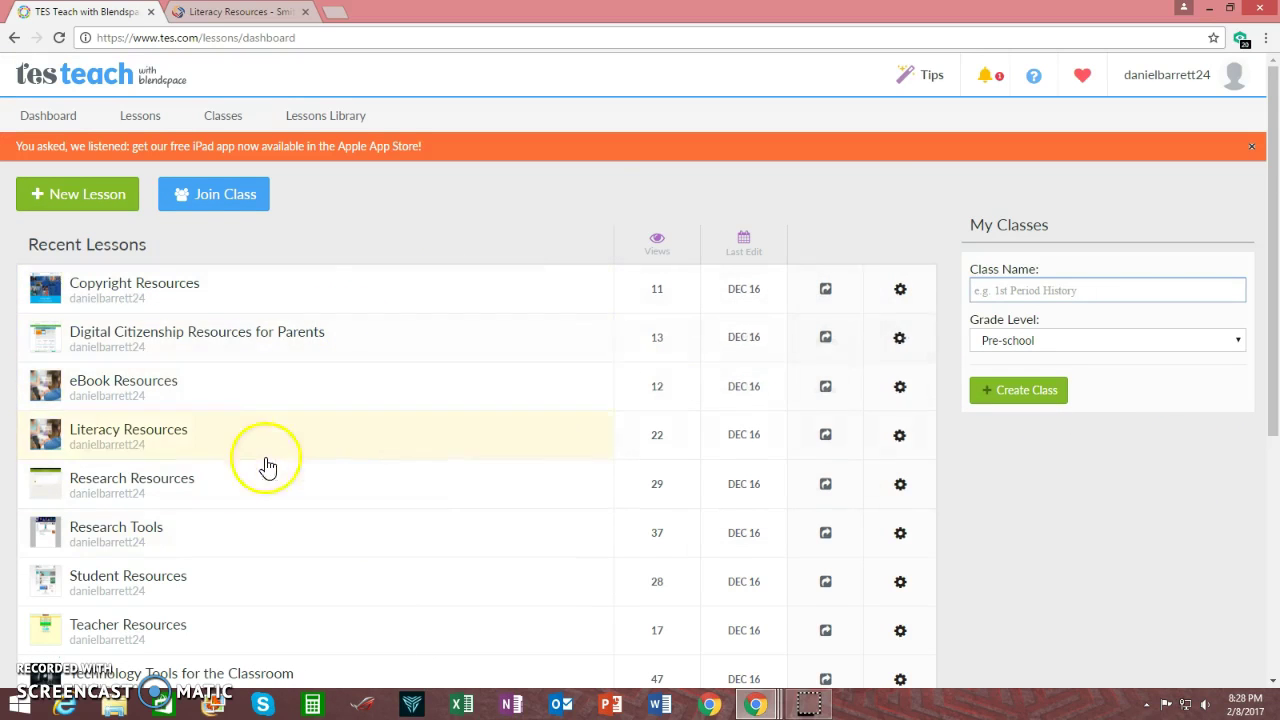
scroll(436, 521, "down", 2)
scroll(436, 518, "down", 1)
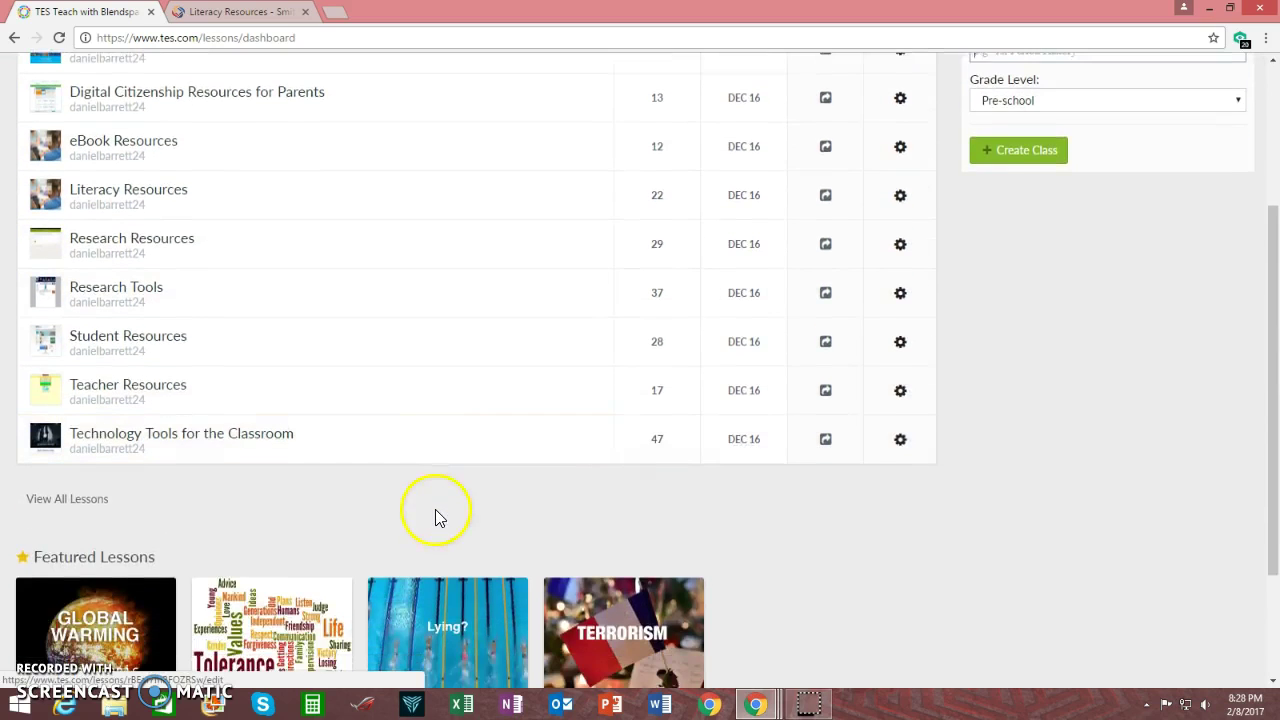
scroll(436, 514, "up", 3)
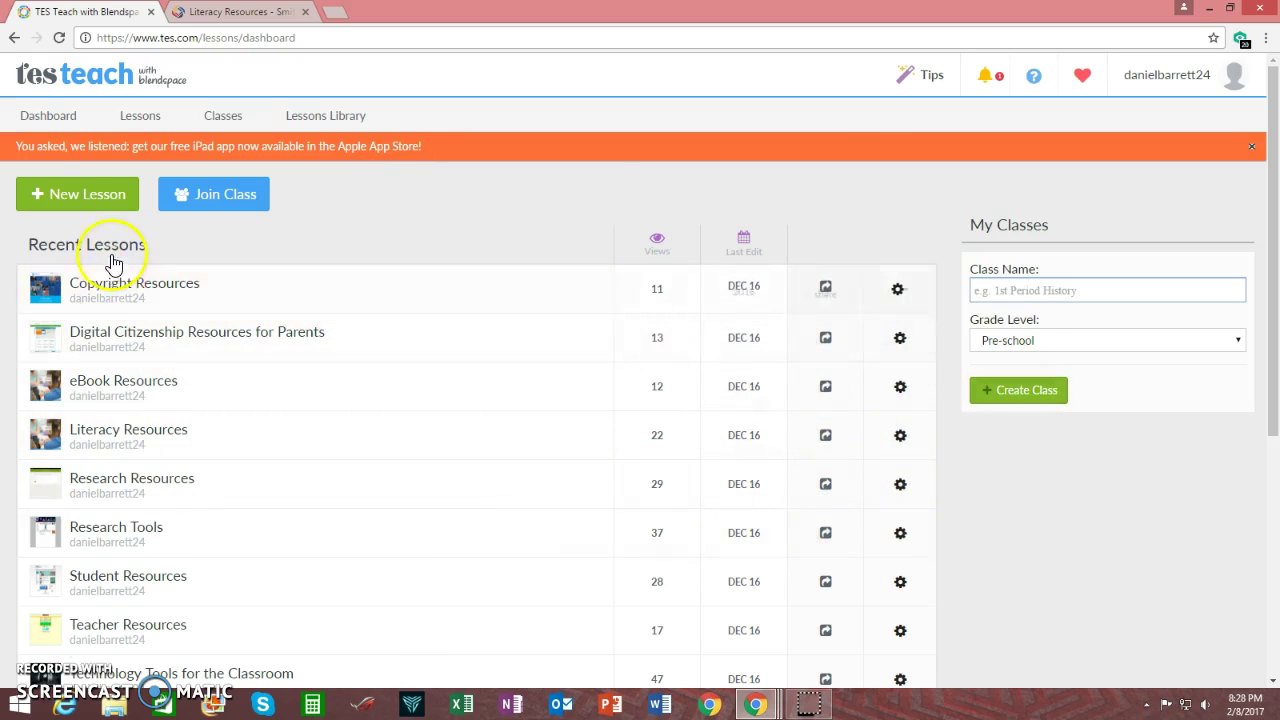
Create a new lesson and enter the title 'The Life of William Shakespeare'
left_click(90, 196)
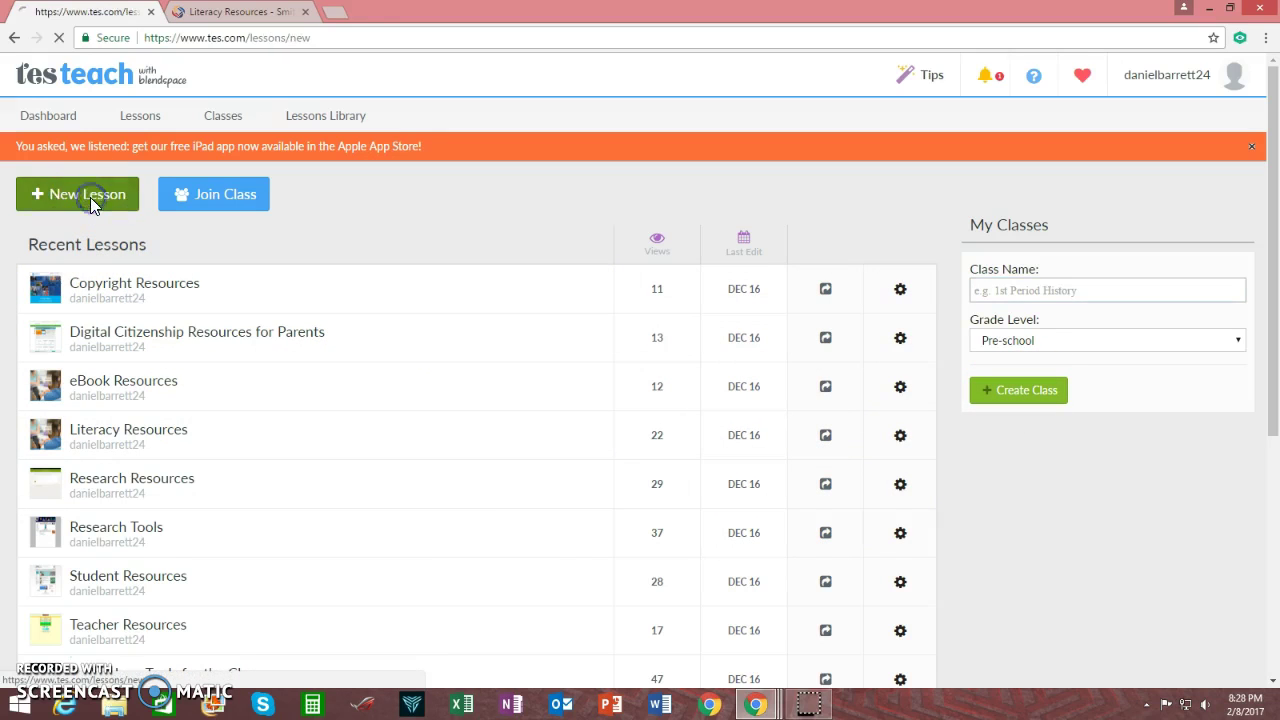
left_click(571, 172)
left_click(770, 257)
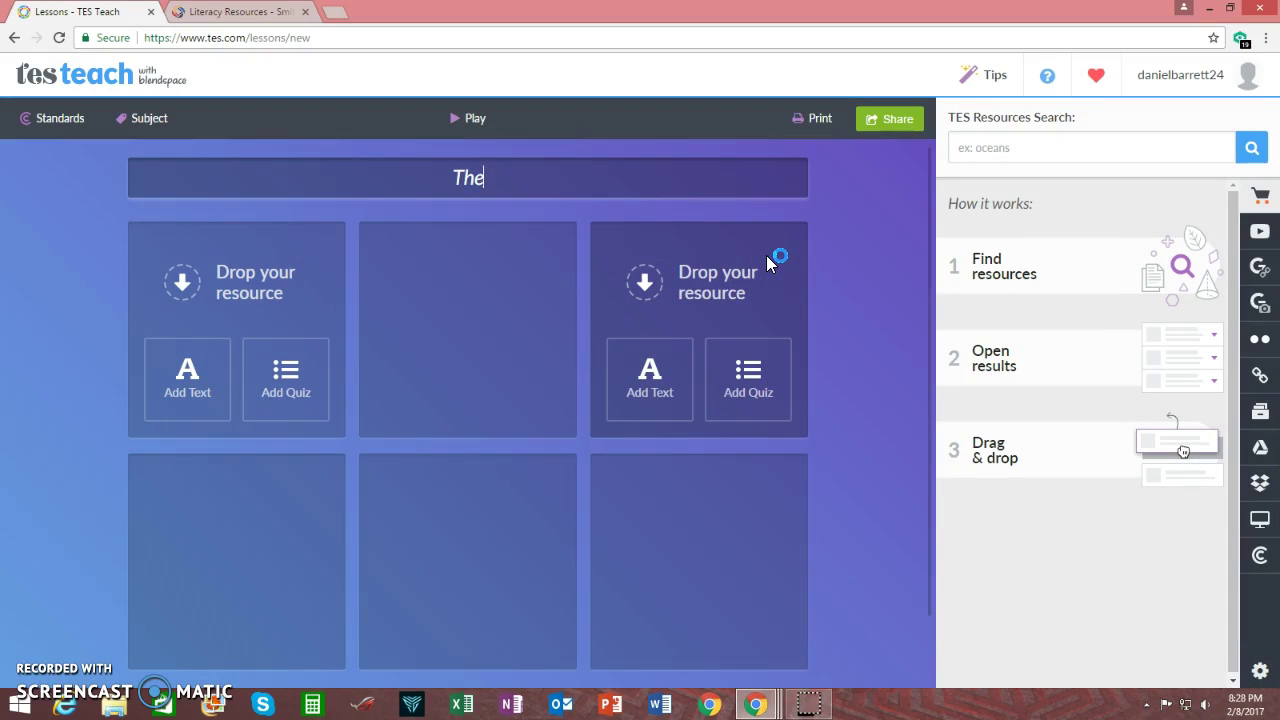
type("The Lufe of WSi")
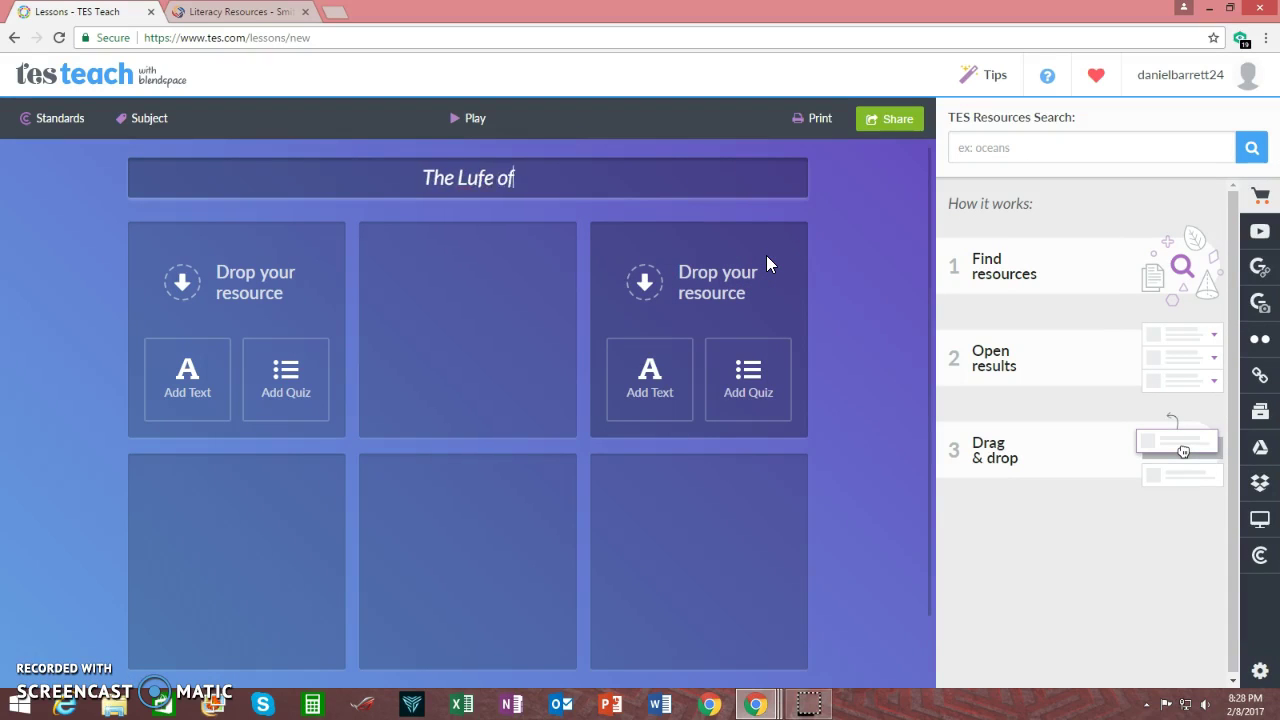
key("BackSpace")
key("BackSpace")
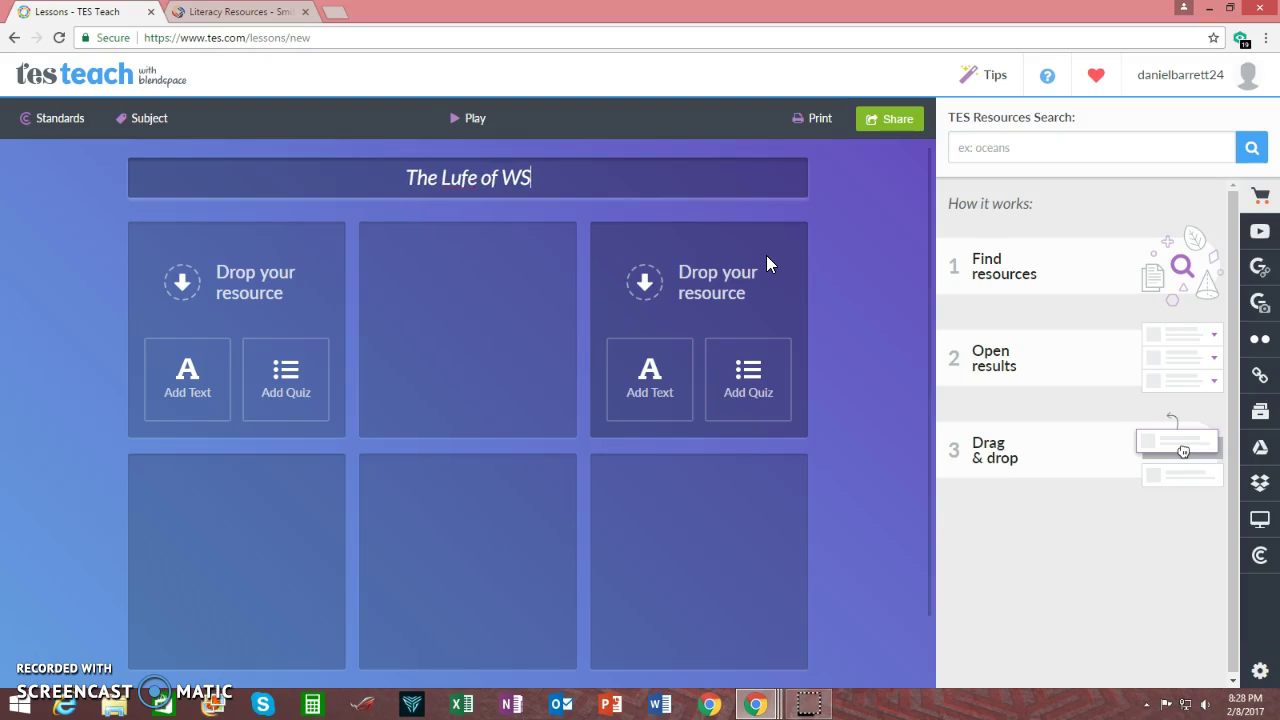
type("illiam")
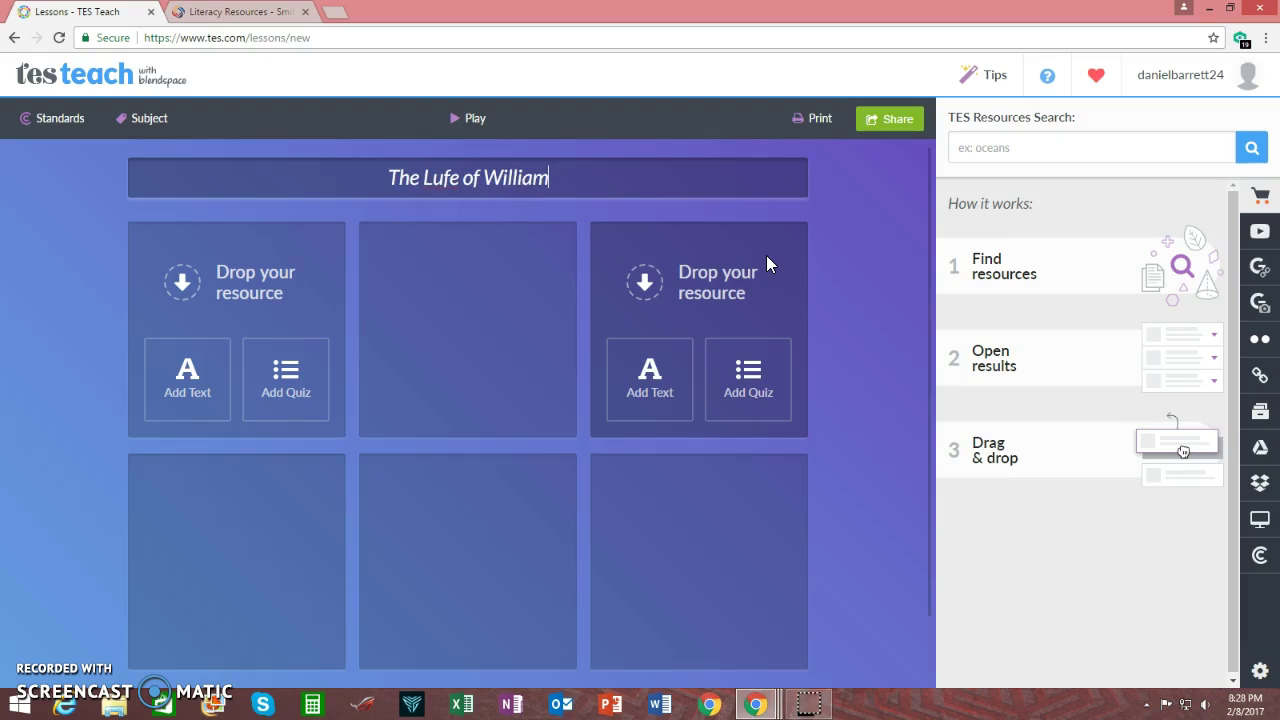
type(" Shak")
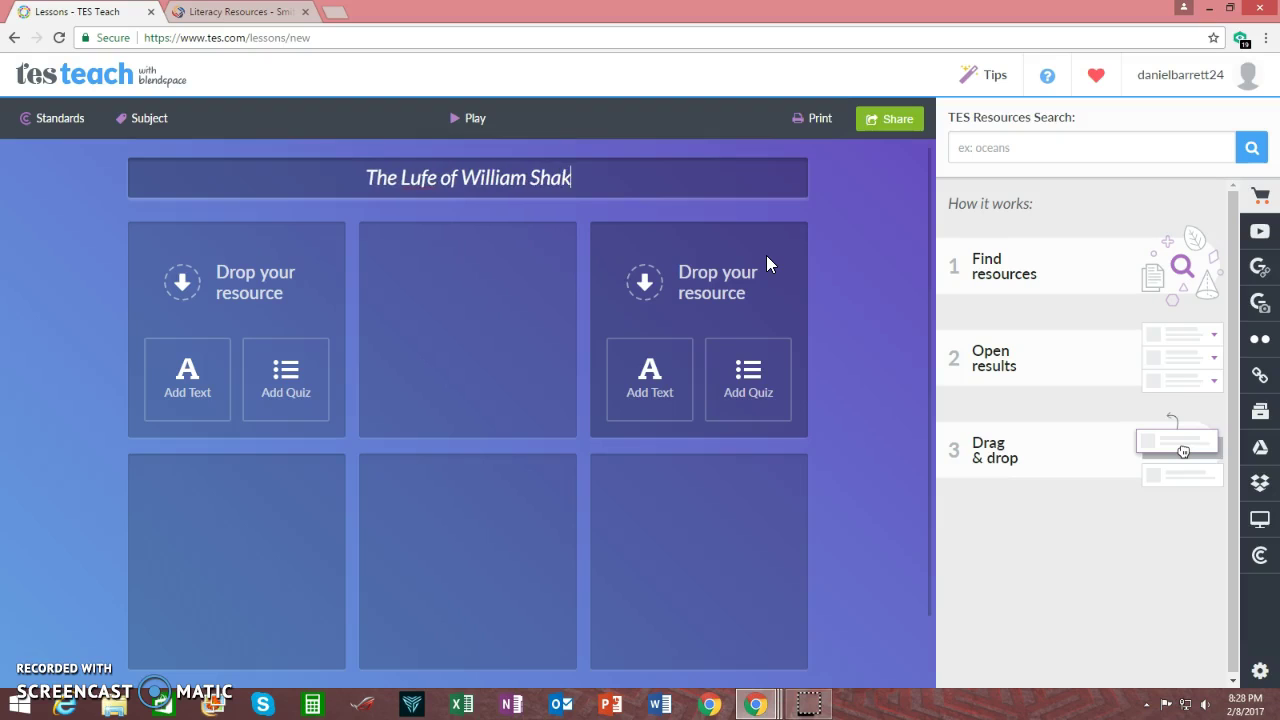
type("espeare")
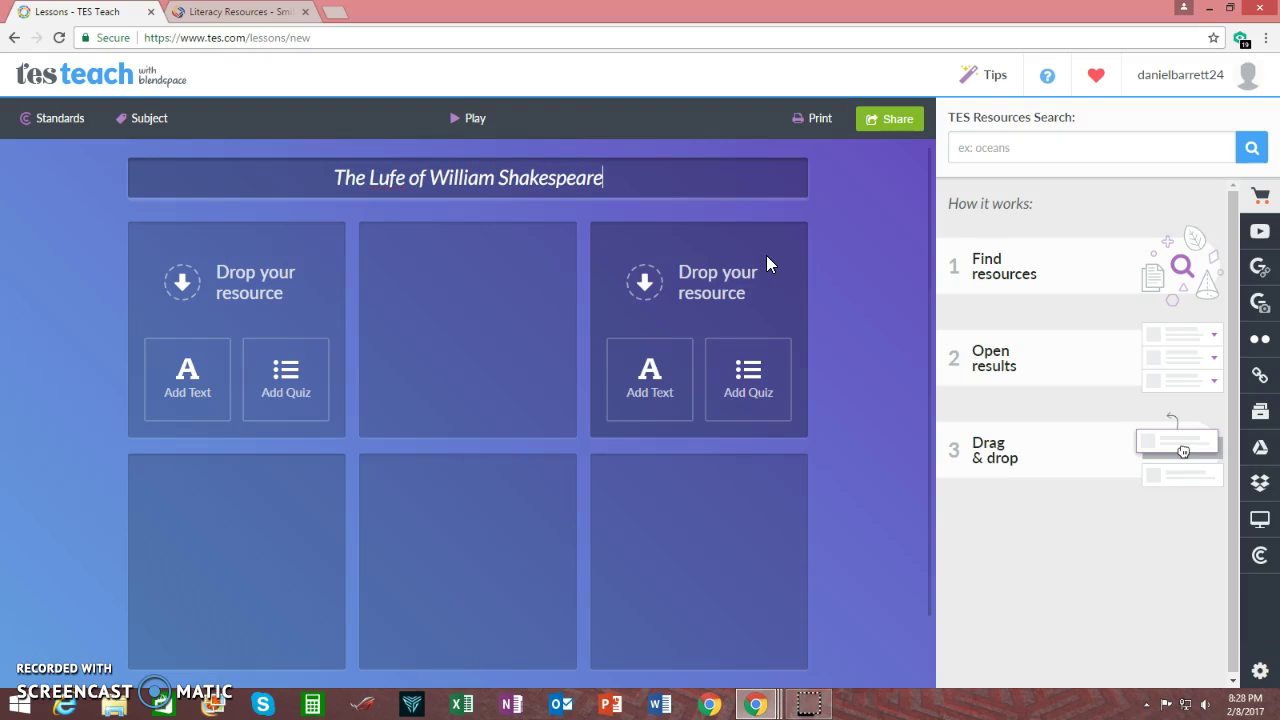
left_click(240, 238)
Correct 'Lufe' to 'Life' and remove the stray slash from the title so it saves
left_click(395, 180)
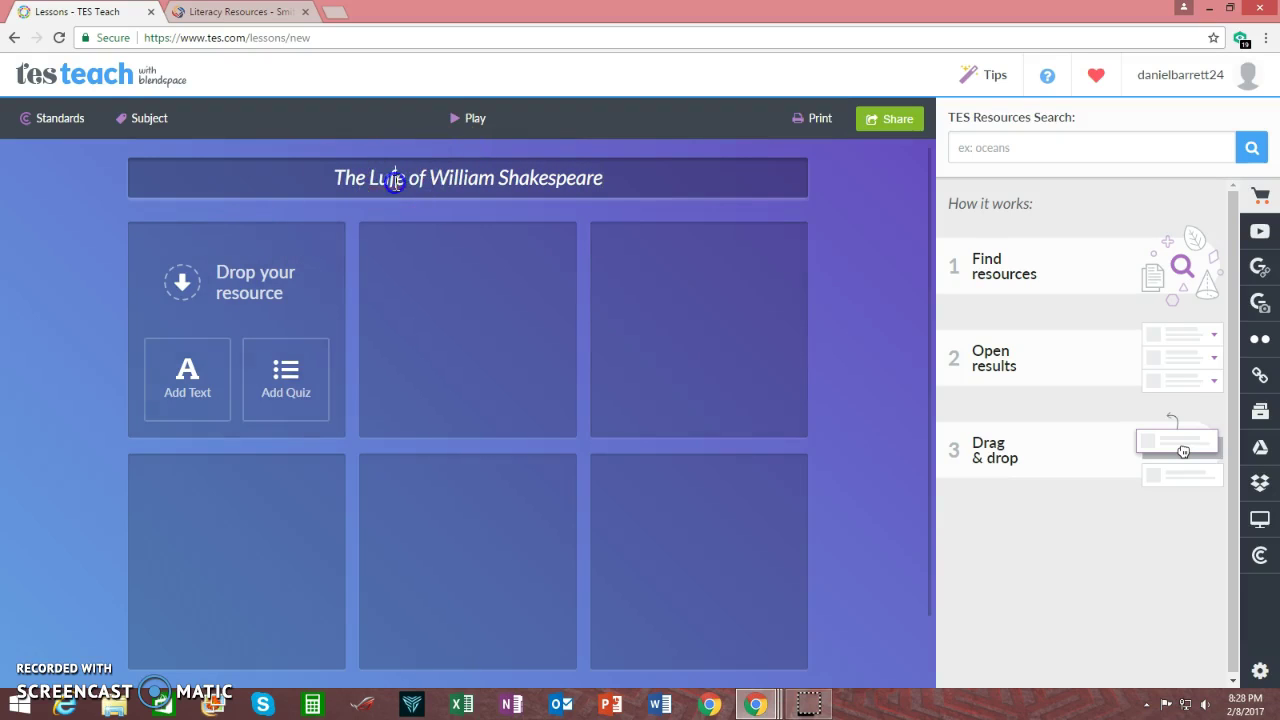
key("BackSpace")
type("i")
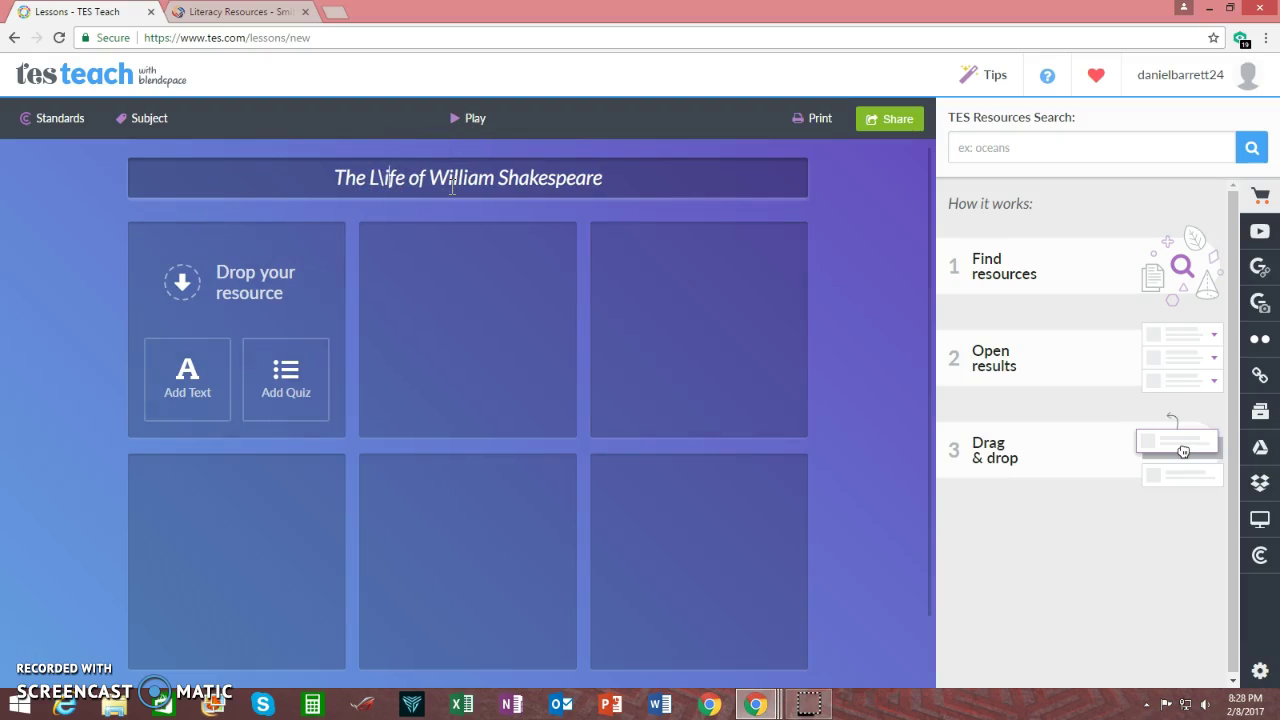
key("BackSpace")
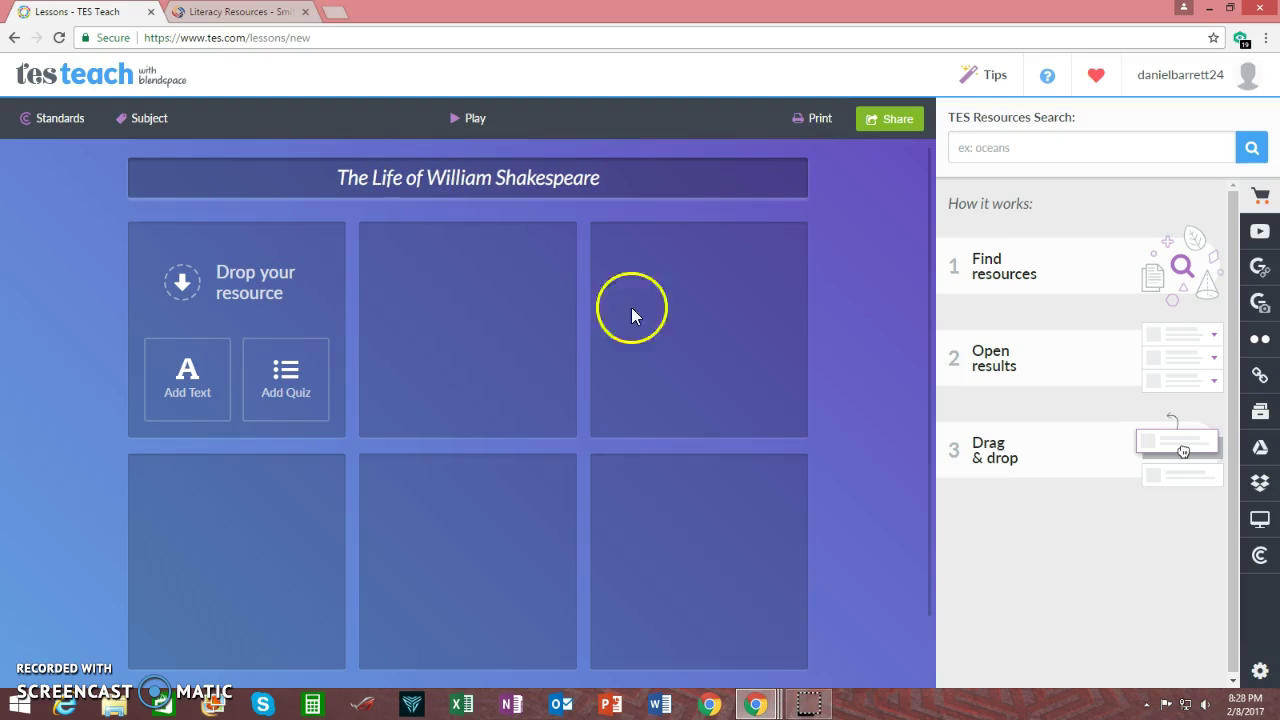
left_click(893, 281)
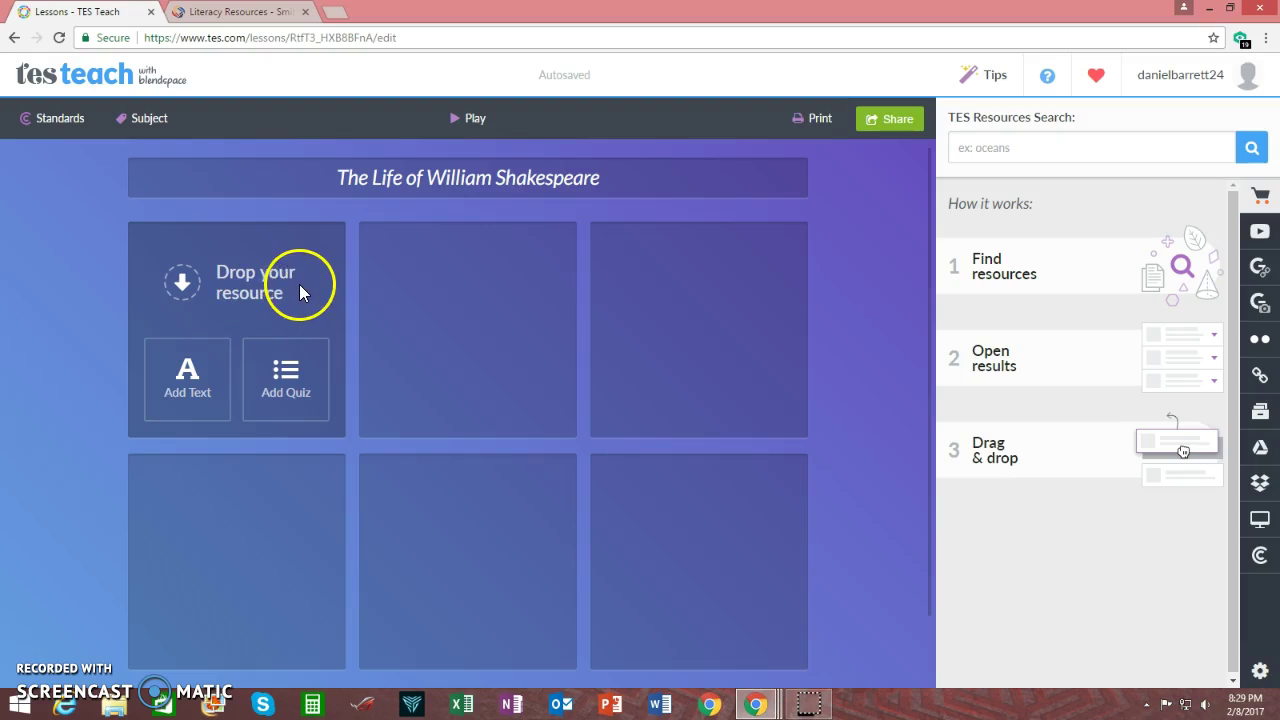
Add a Shakespeare introduction text to the first tile, fixing the typos in 'help', 'Blendspace' and 'develop'
left_click(200, 378)
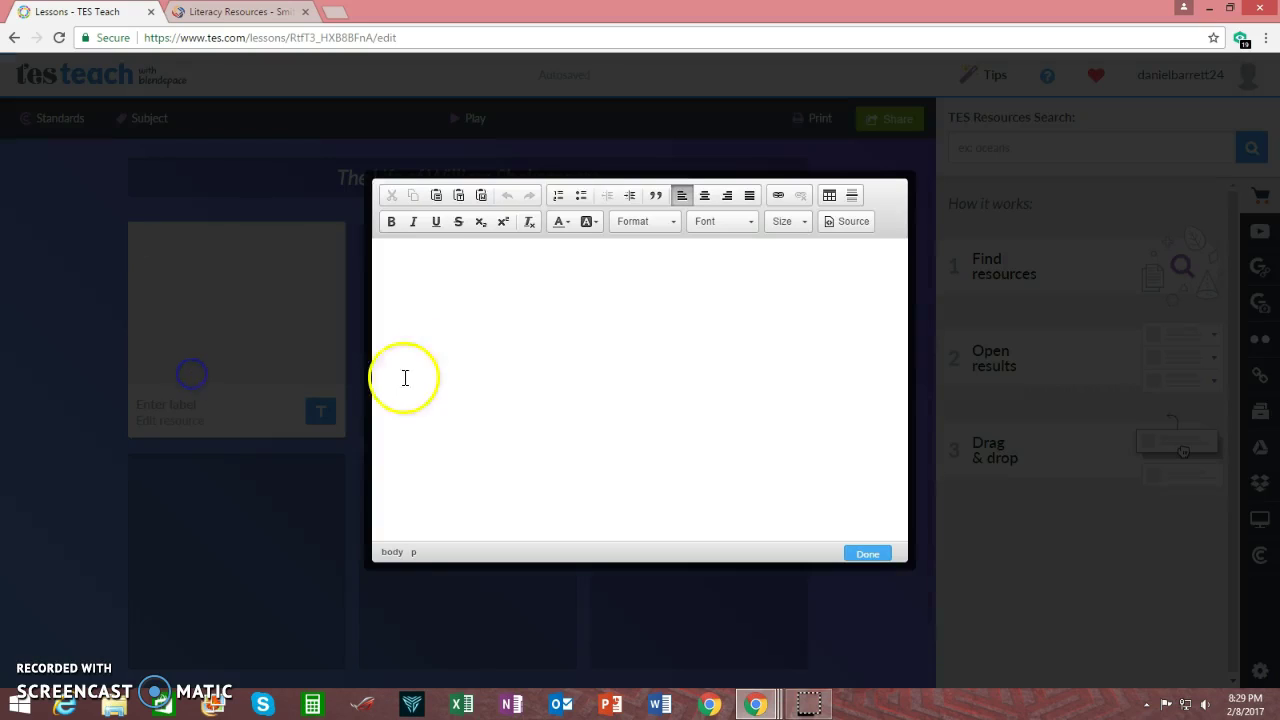
left_click(479, 316)
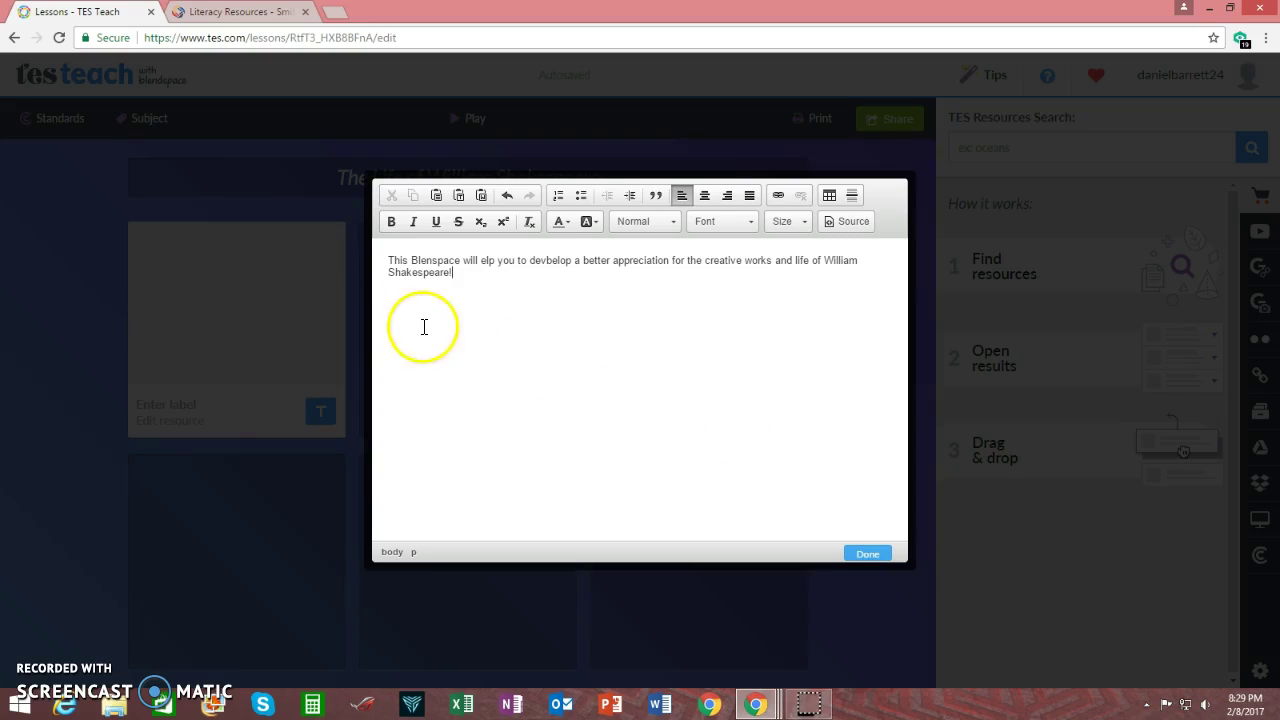
left_click(481, 261)
type("h")
left_click(539, 287)
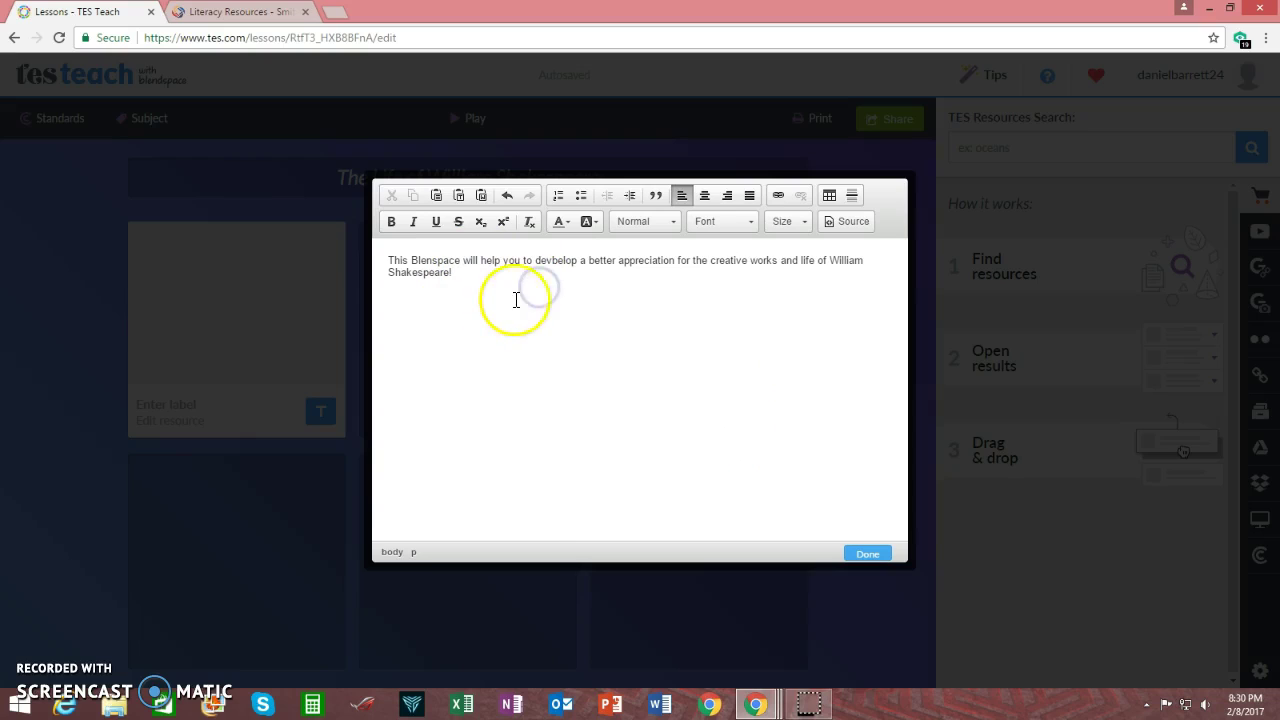
left_click(432, 260)
type("d")
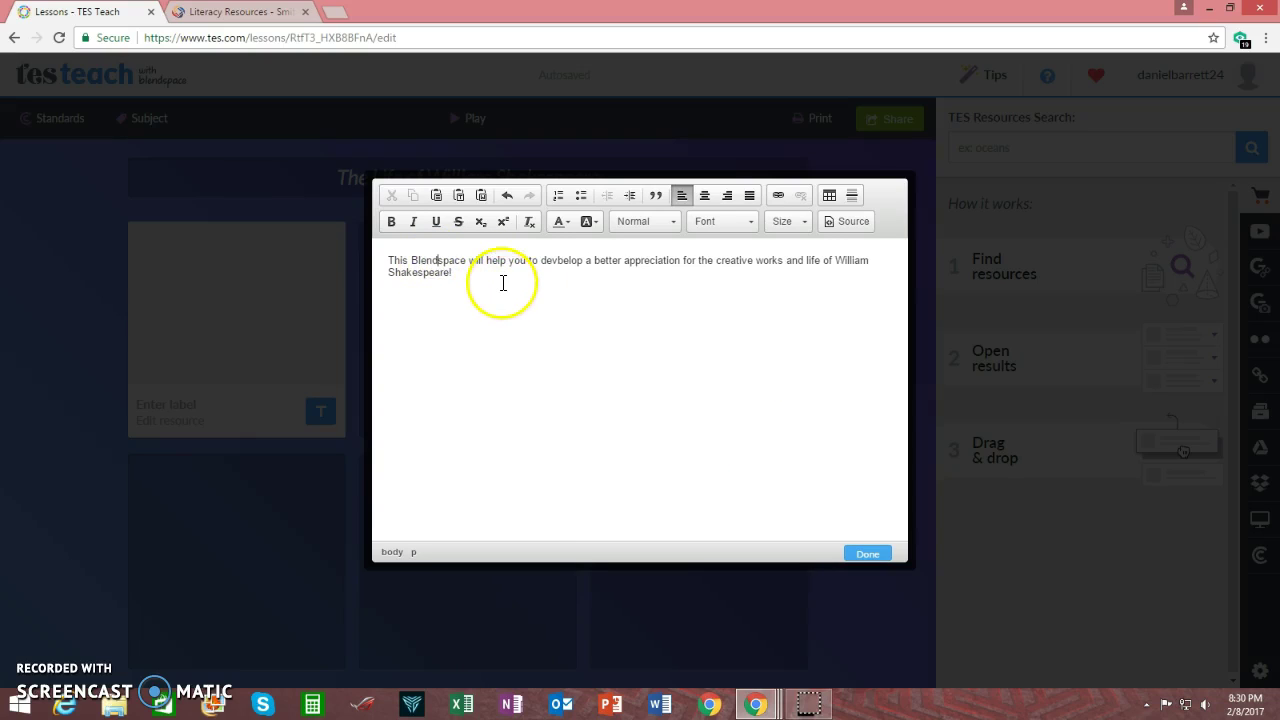
left_click(500, 284)
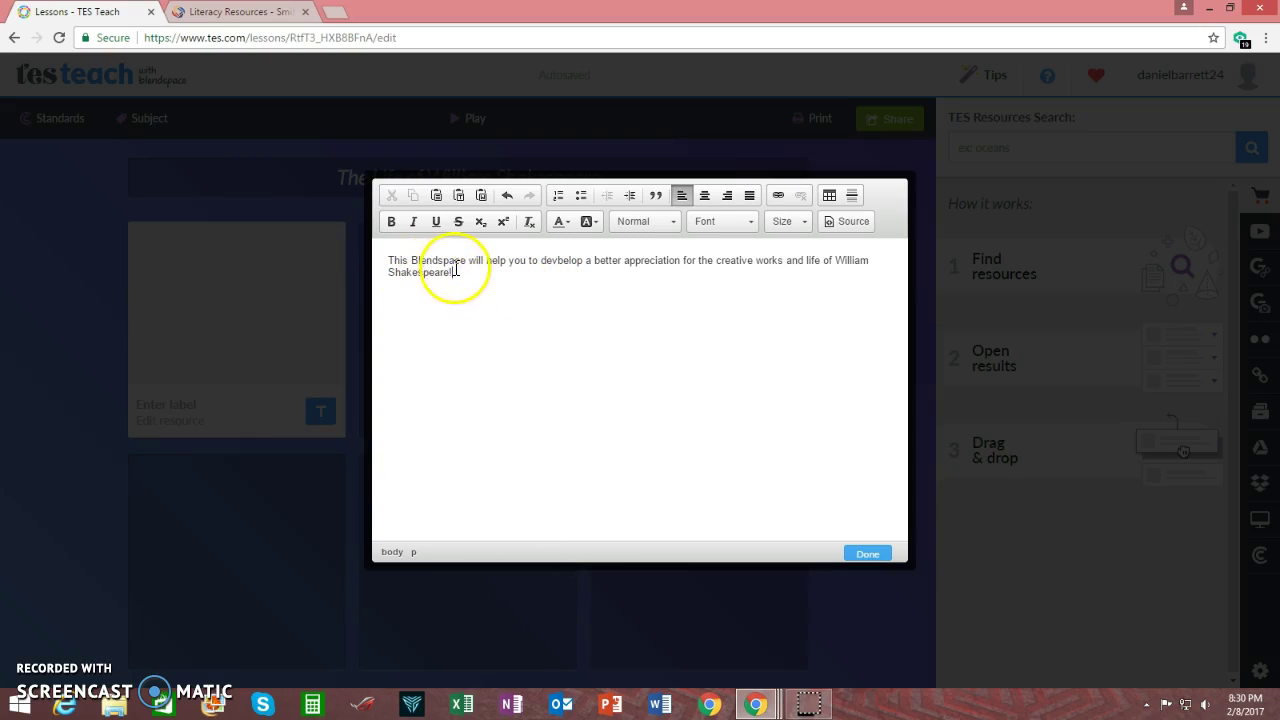
left_click(561, 262)
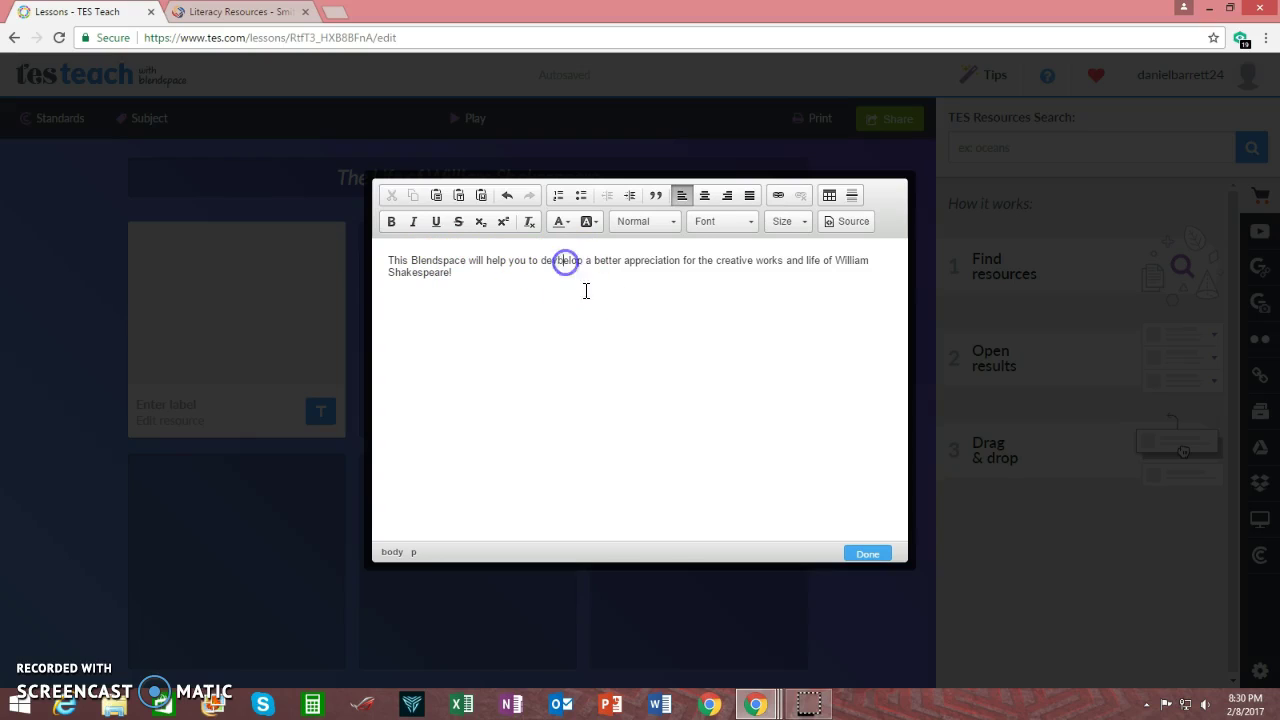
key("BackSpace")
left_click(554, 283)
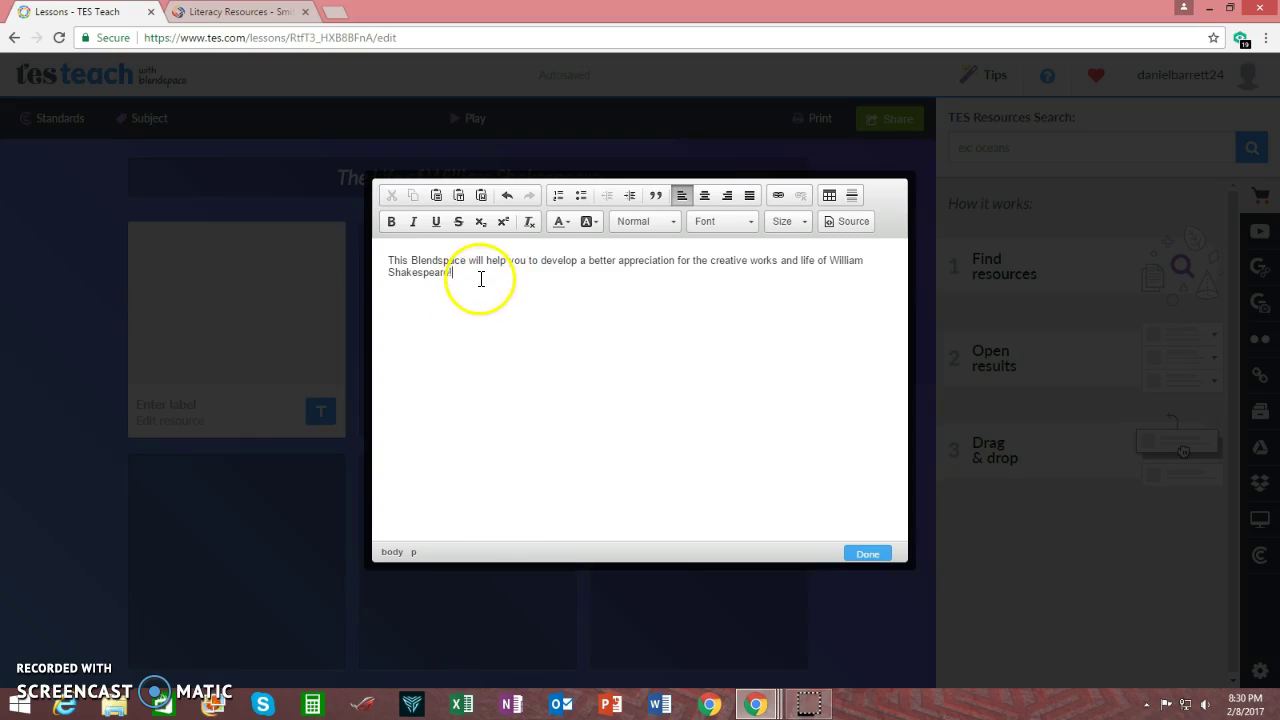
Make the introduction paragraph bold, italic and red
left_click_drag(452, 273, 389, 260)
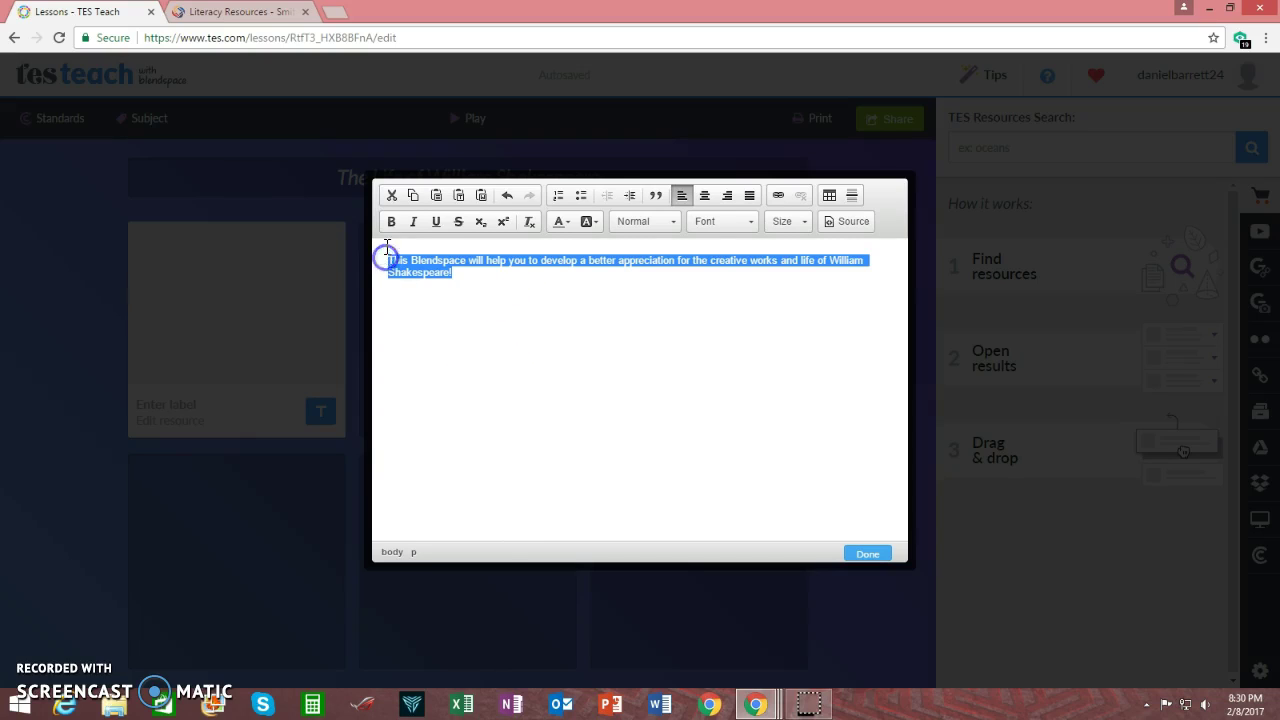
left_click(389, 222)
left_click(411, 222)
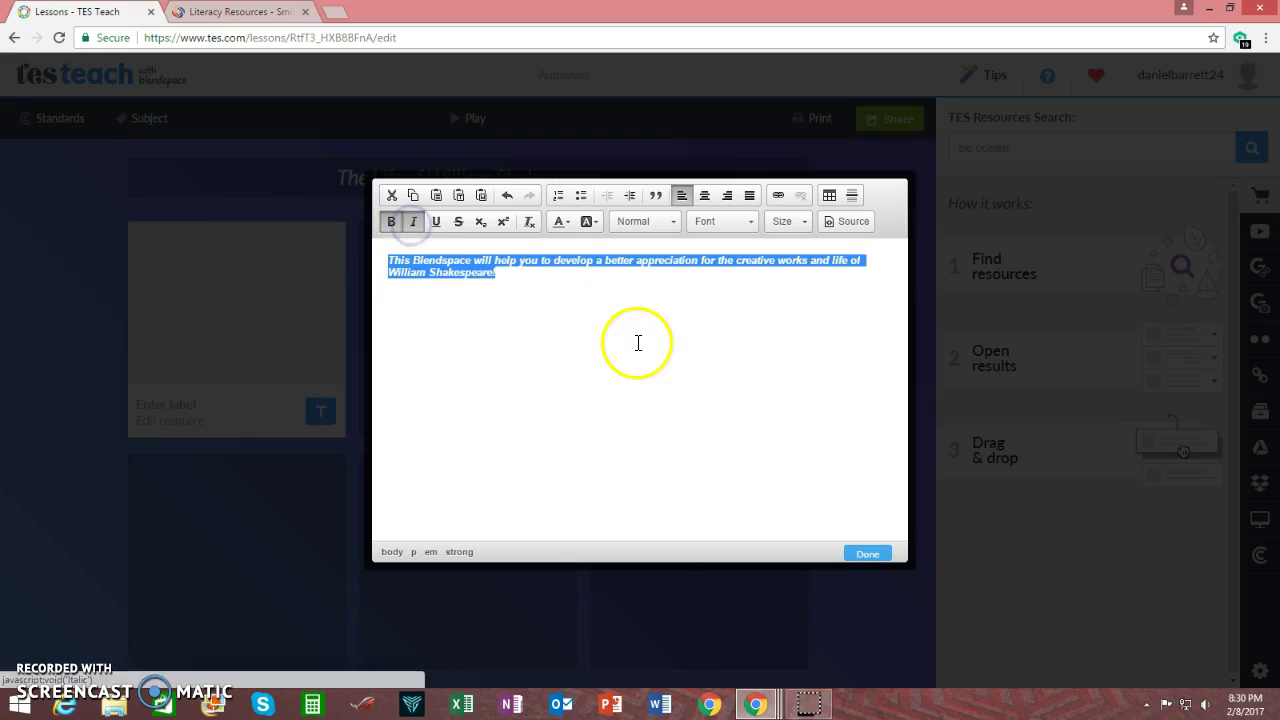
left_click(561, 221)
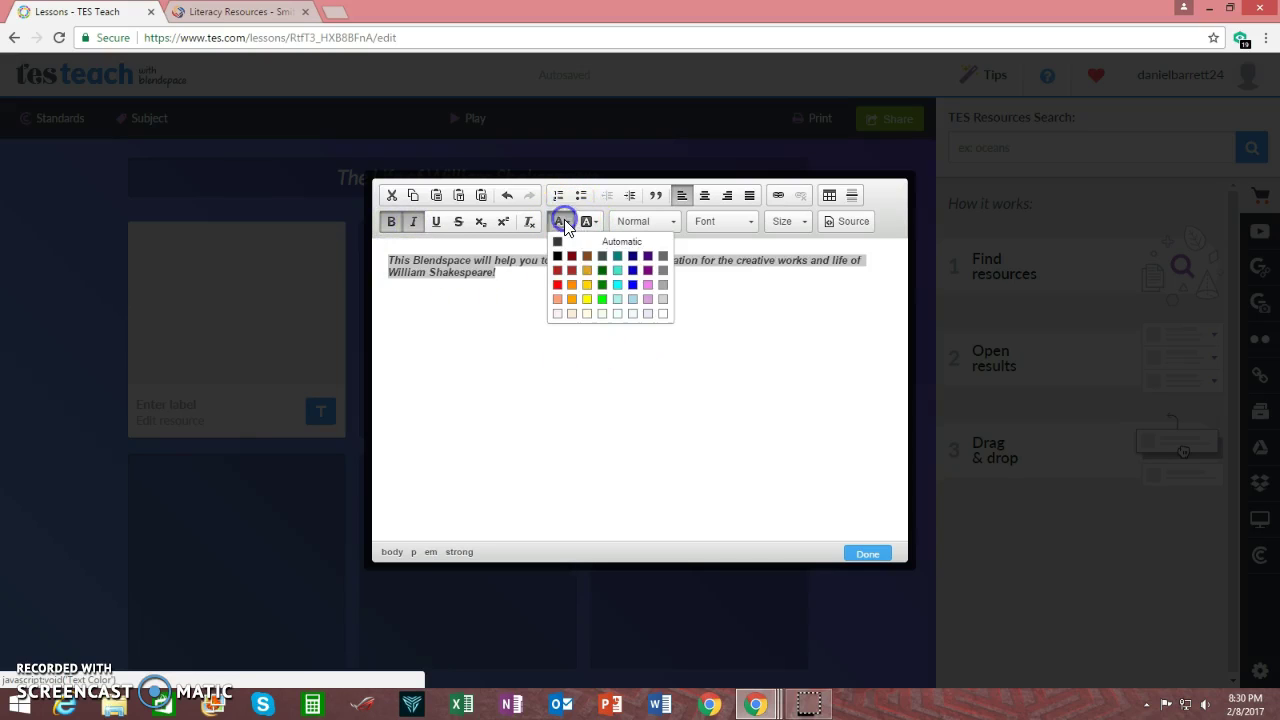
left_click(557, 284)
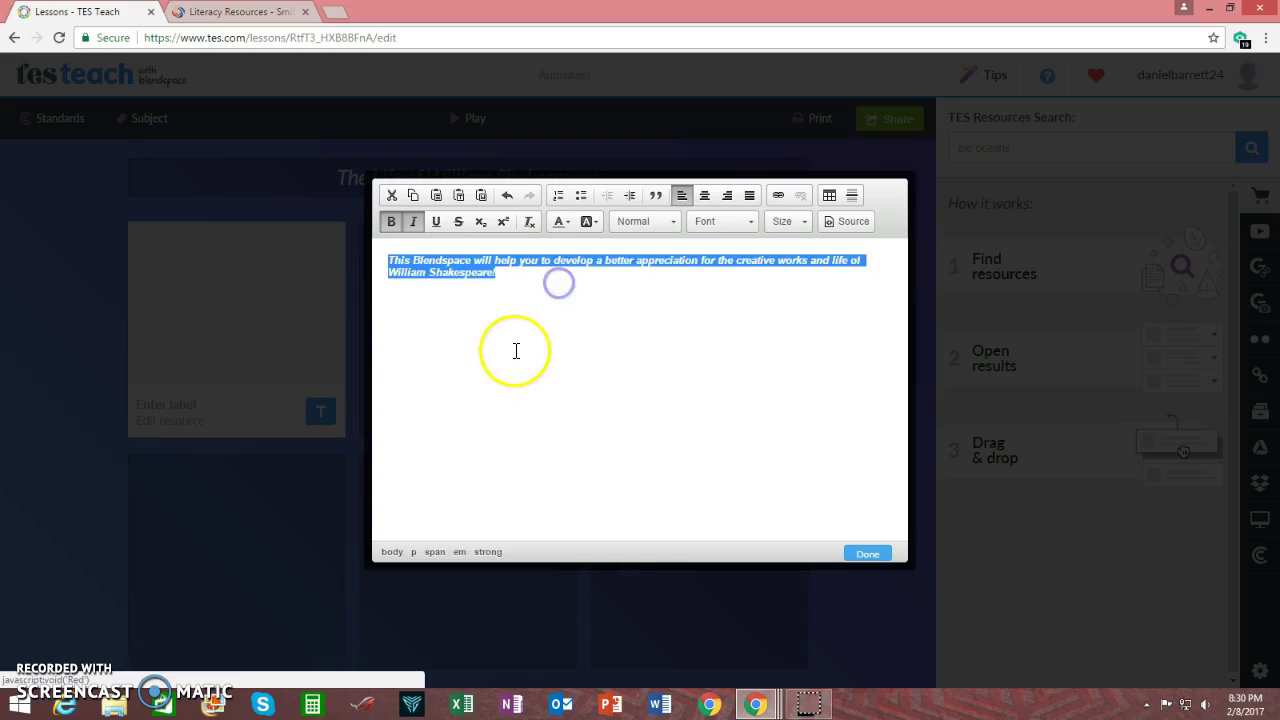
left_click(543, 337)
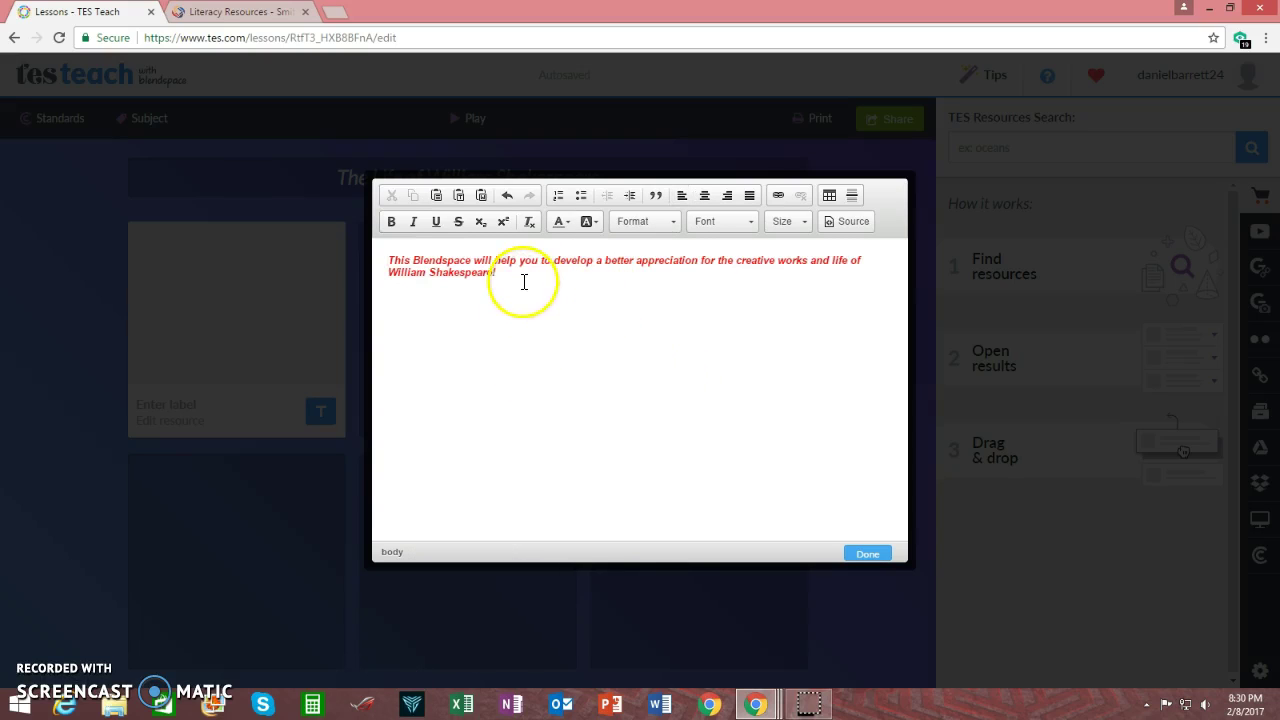
Set the paragraph to size 28 Georgia and save the text into the tile
left_click_drag(505, 274, 390, 257)
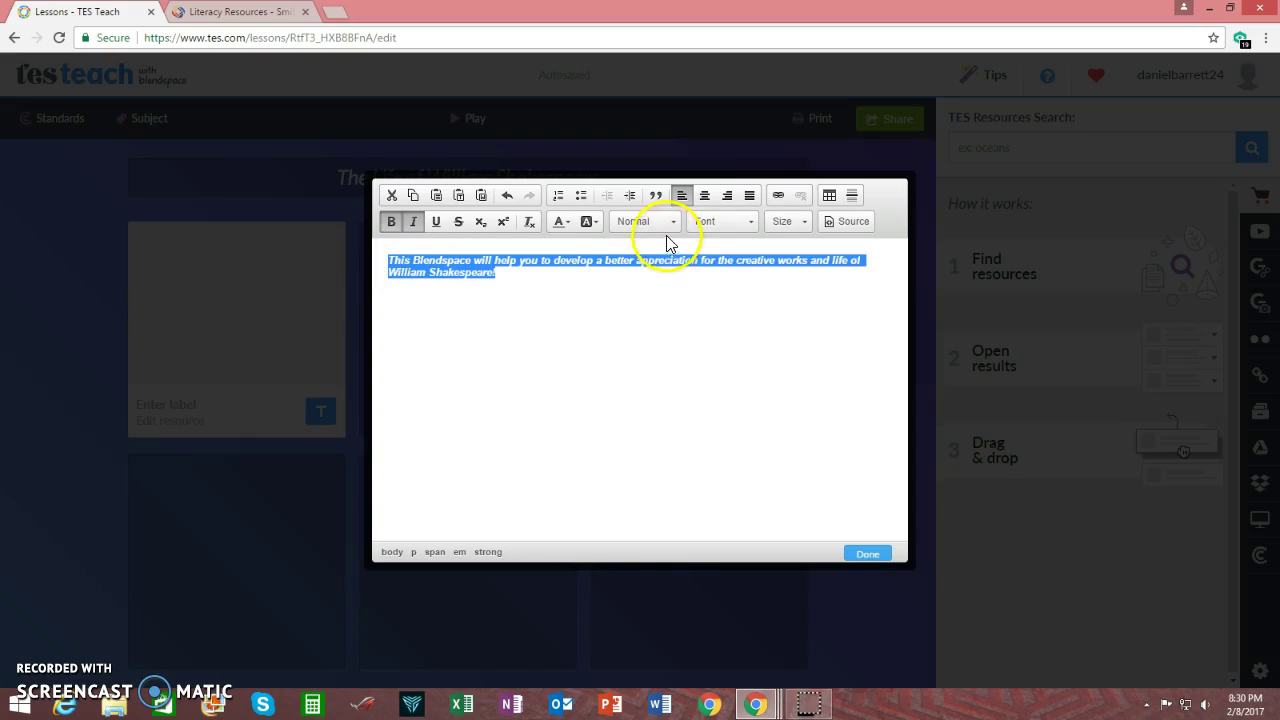
left_click(801, 224)
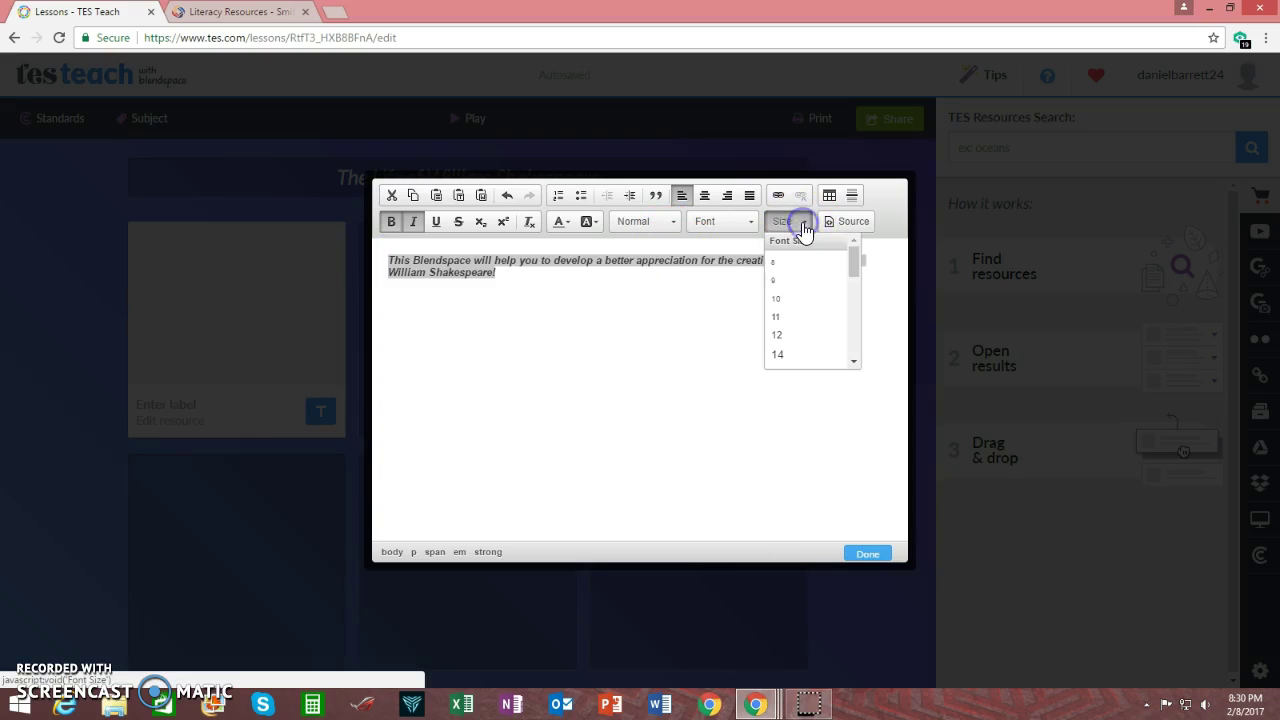
left_click_drag(854, 264, 840, 318)
left_click(800, 303)
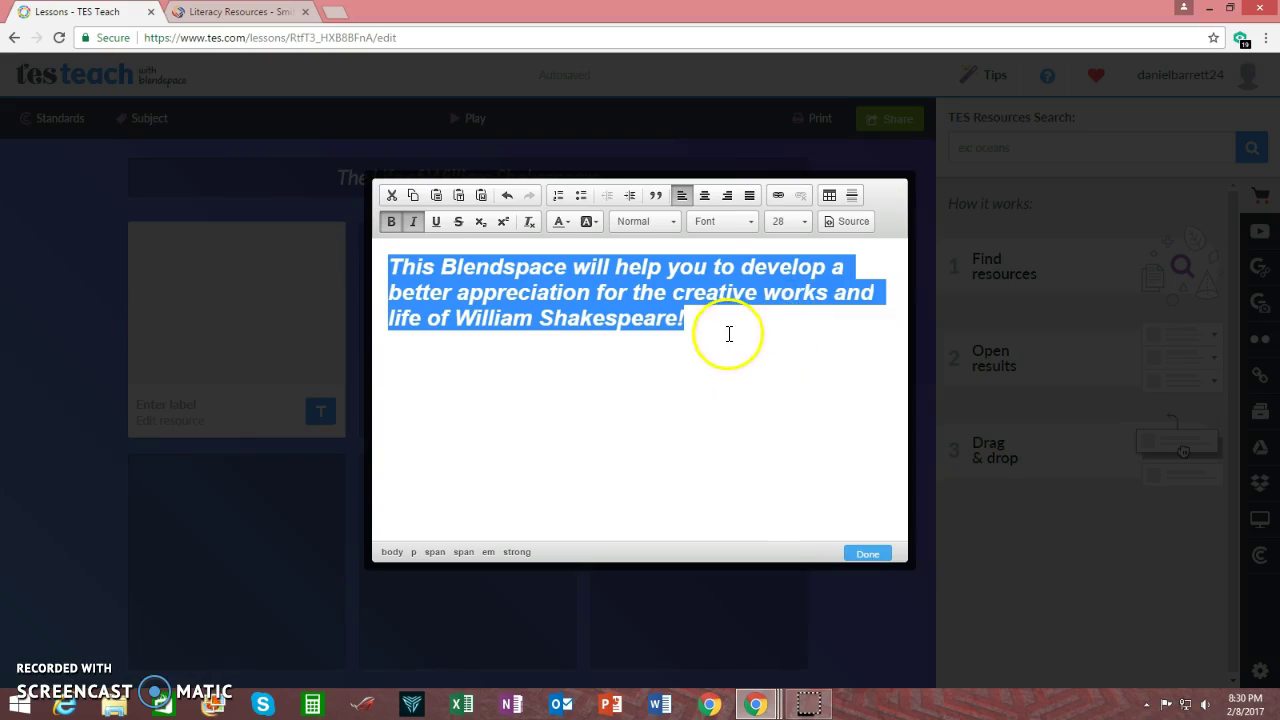
left_click(751, 221)
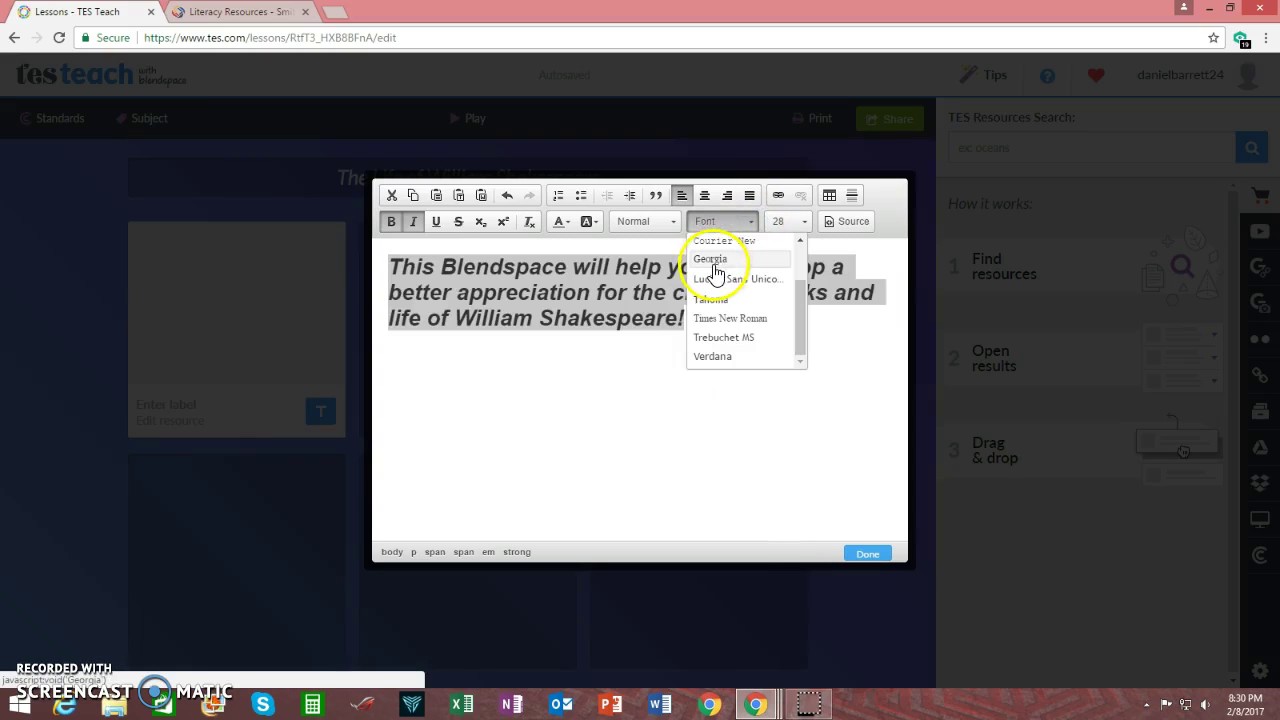
left_click(713, 264)
left_click(726, 409)
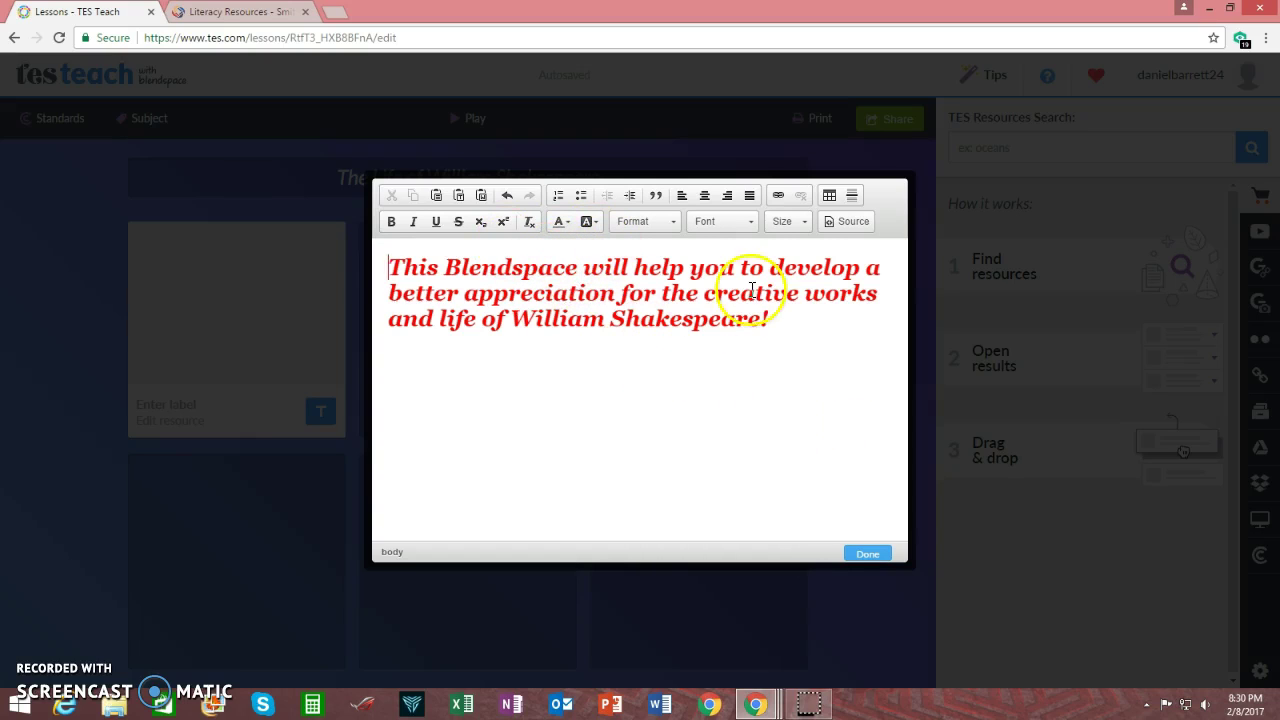
left_click(866, 554)
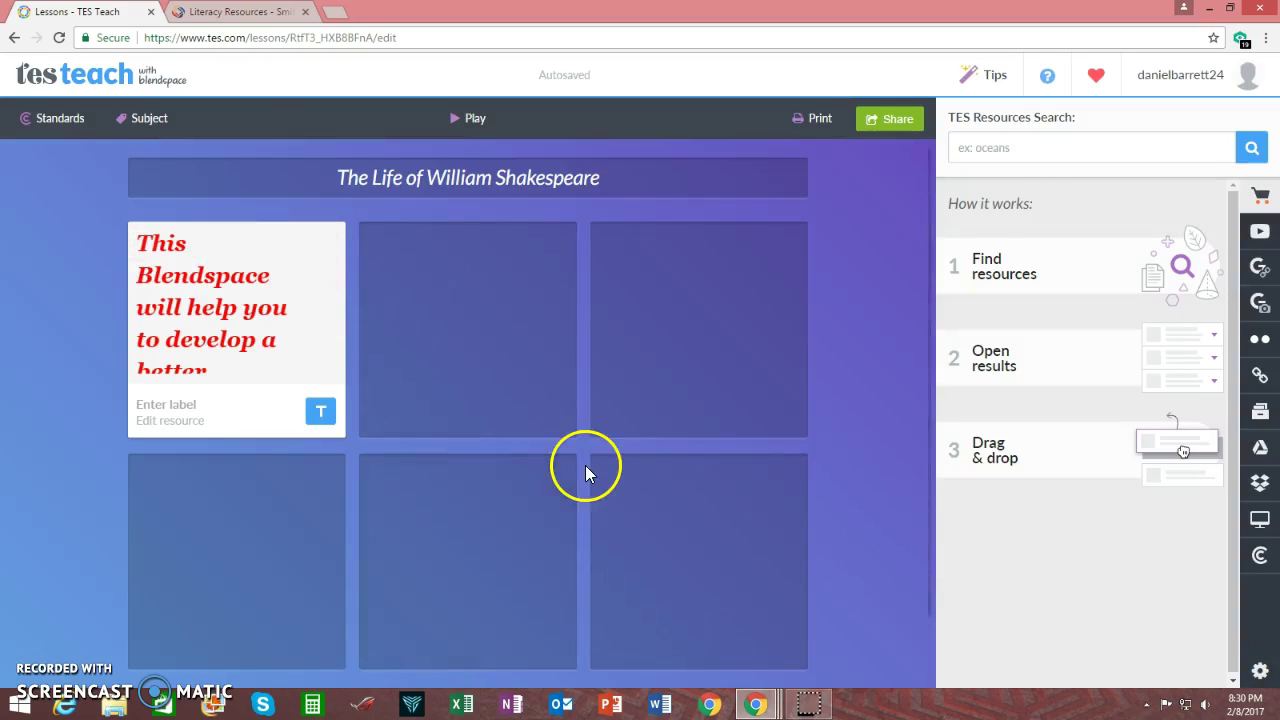
Add a quiz to the second tile asking where Romeo & Juliet is set, with answer Verona
mouse_move(543, 232)
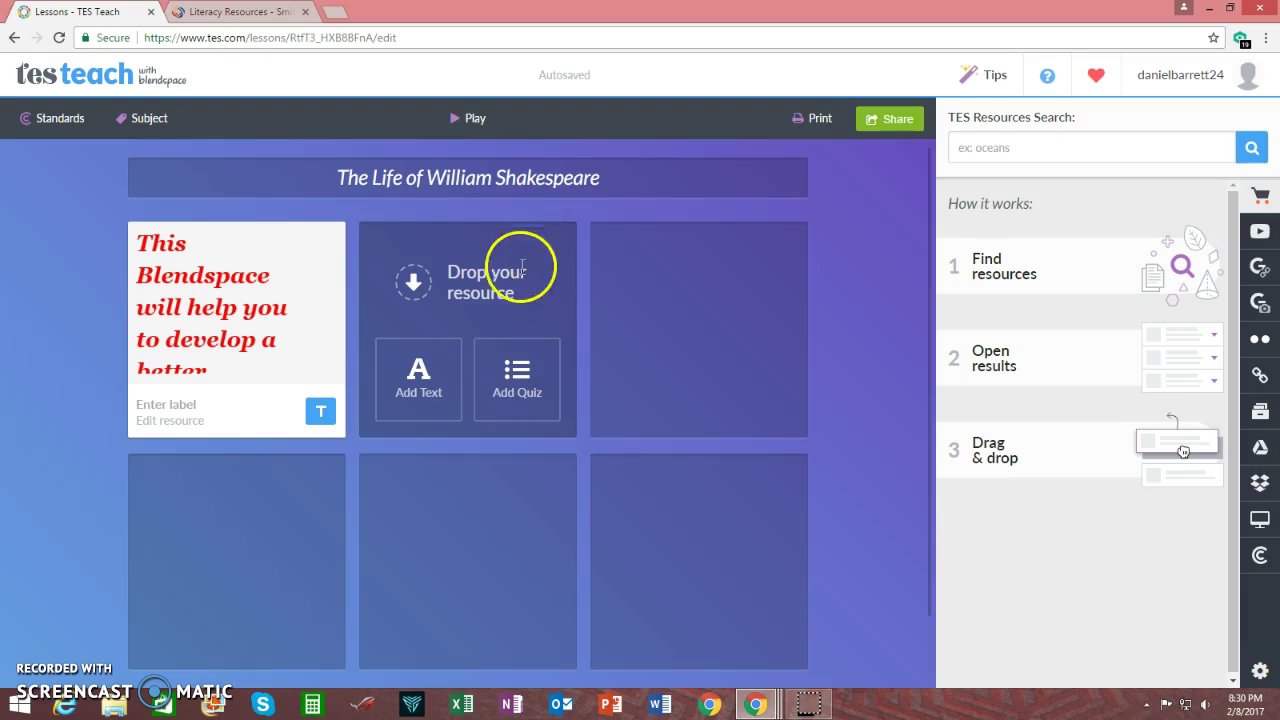
left_click(514, 377)
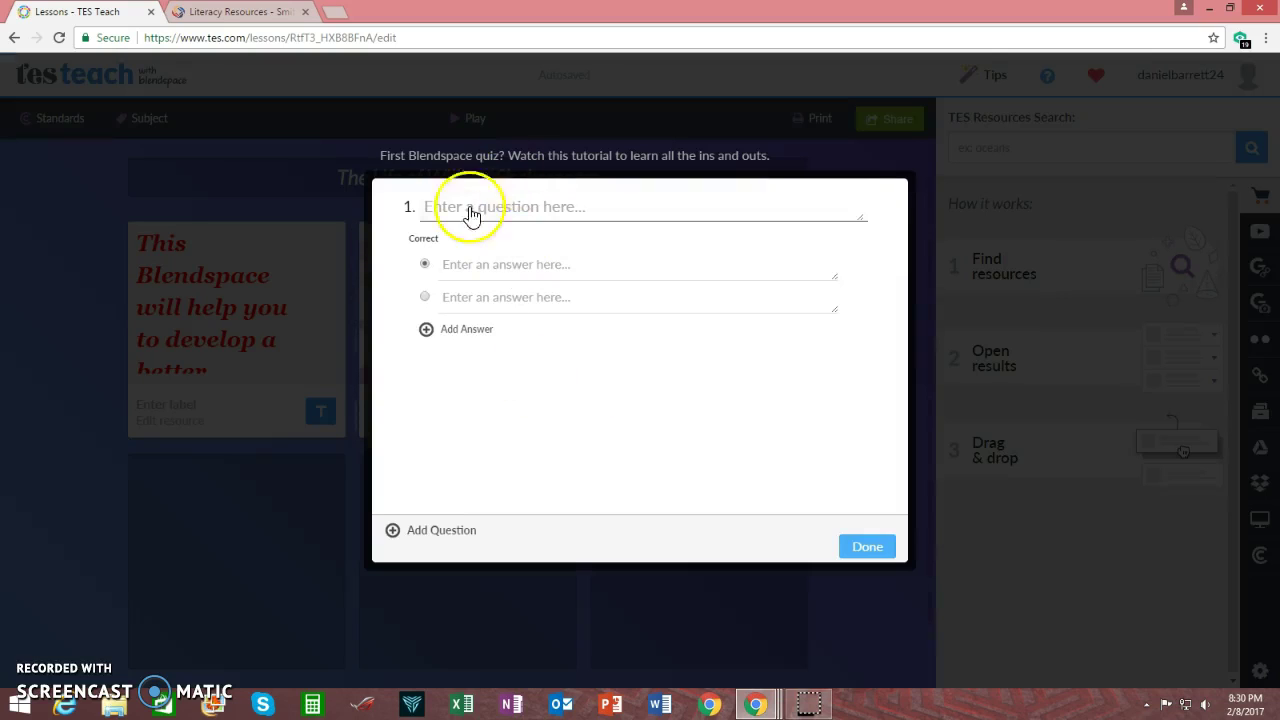
left_click(466, 208)
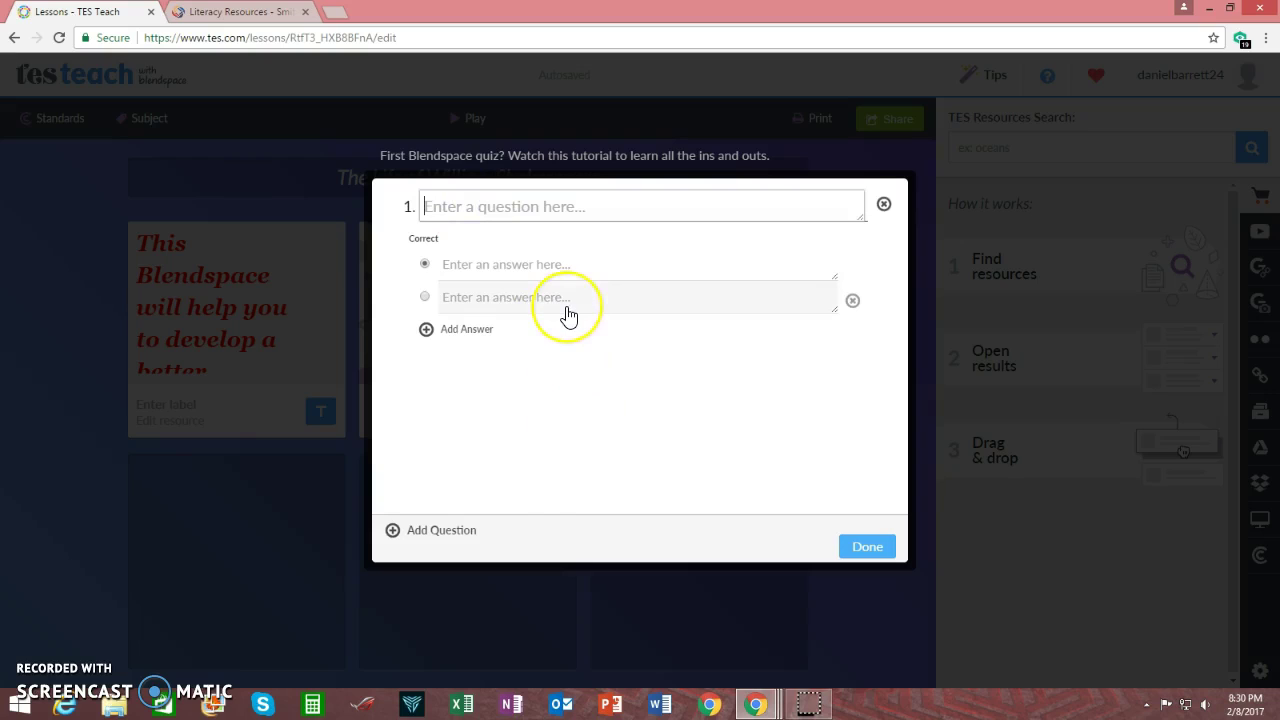
type("W")
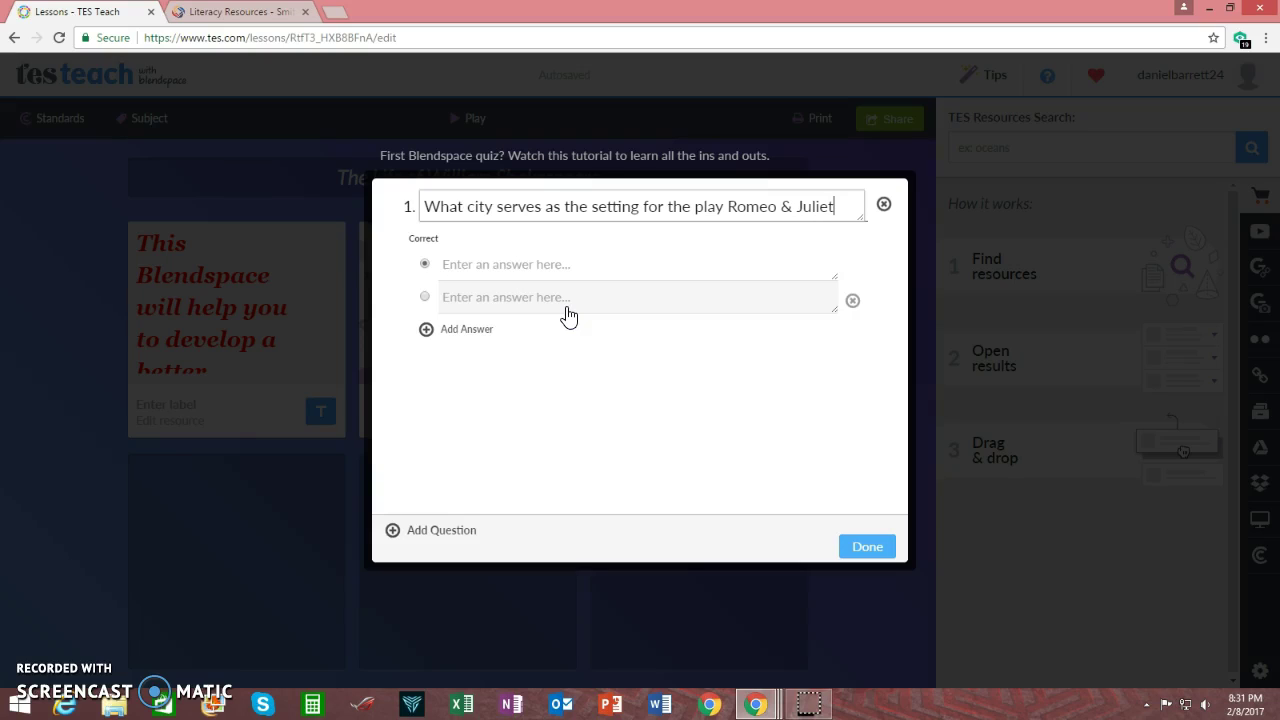
left_click(510, 264)
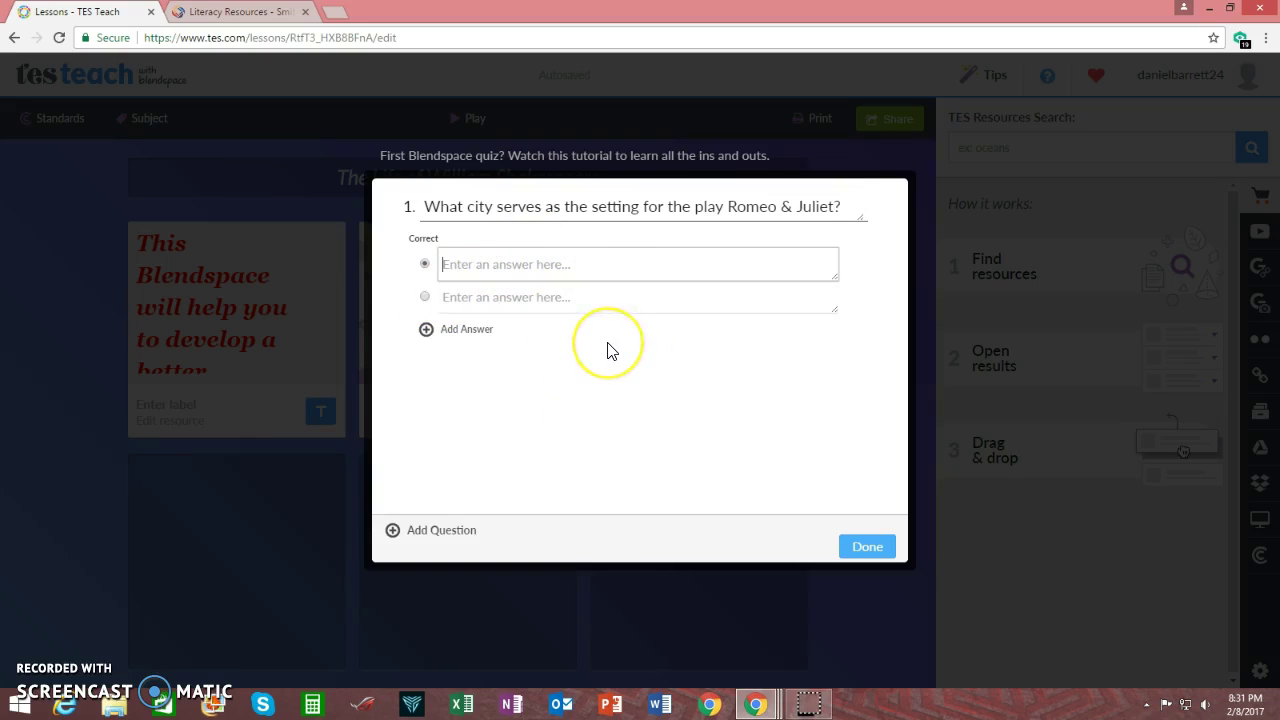
type("Verona")
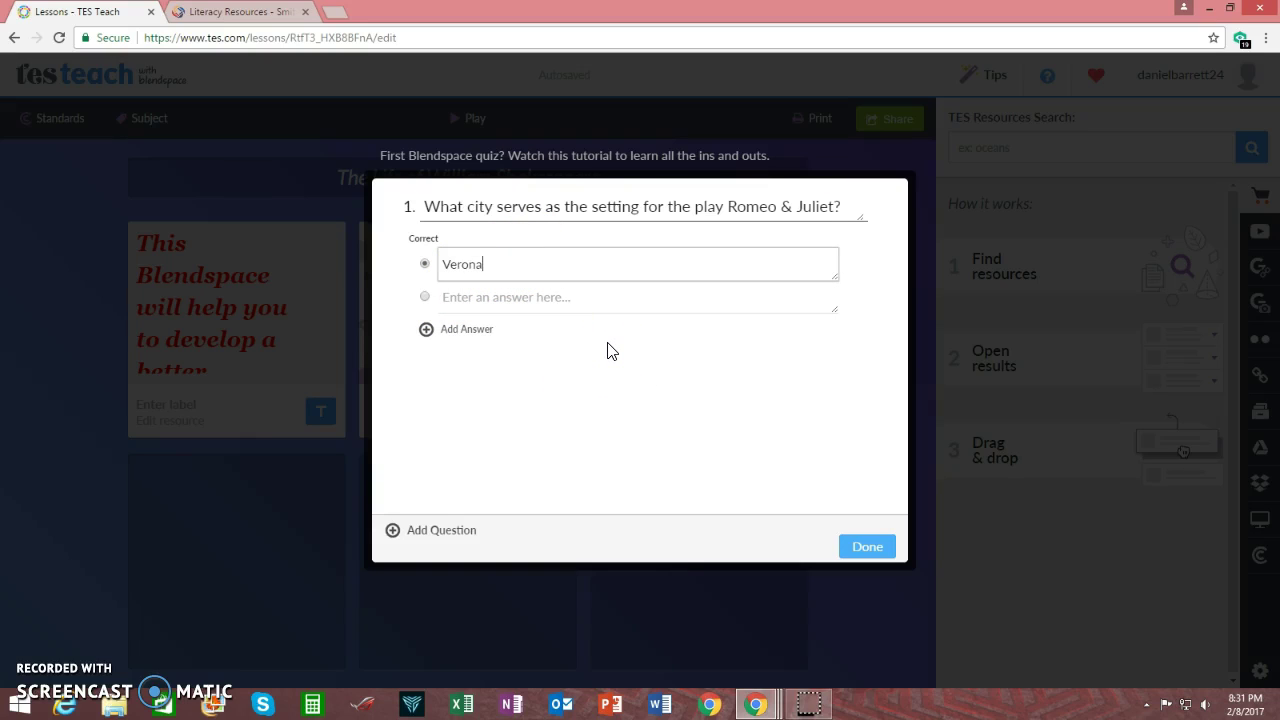
Add Chicago, New York and Atlantis as the remaining answers to question 1
left_click(590, 297)
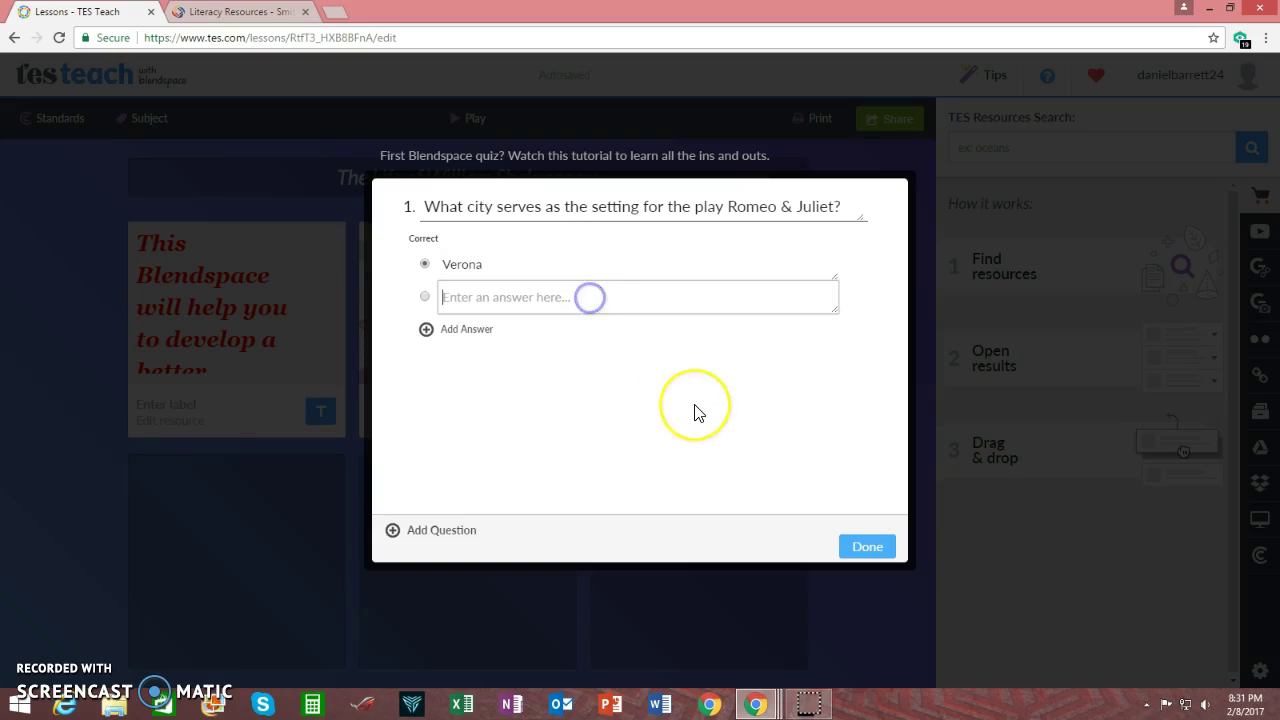
type("Chi")
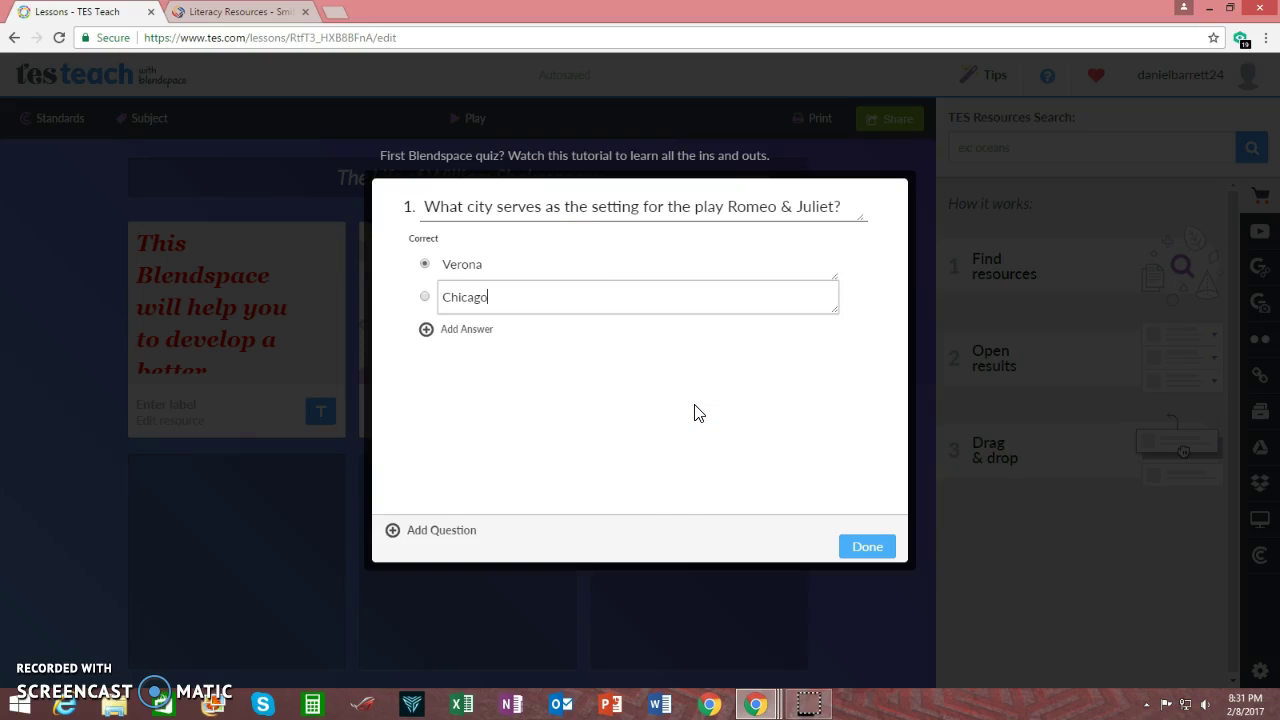
type("cago")
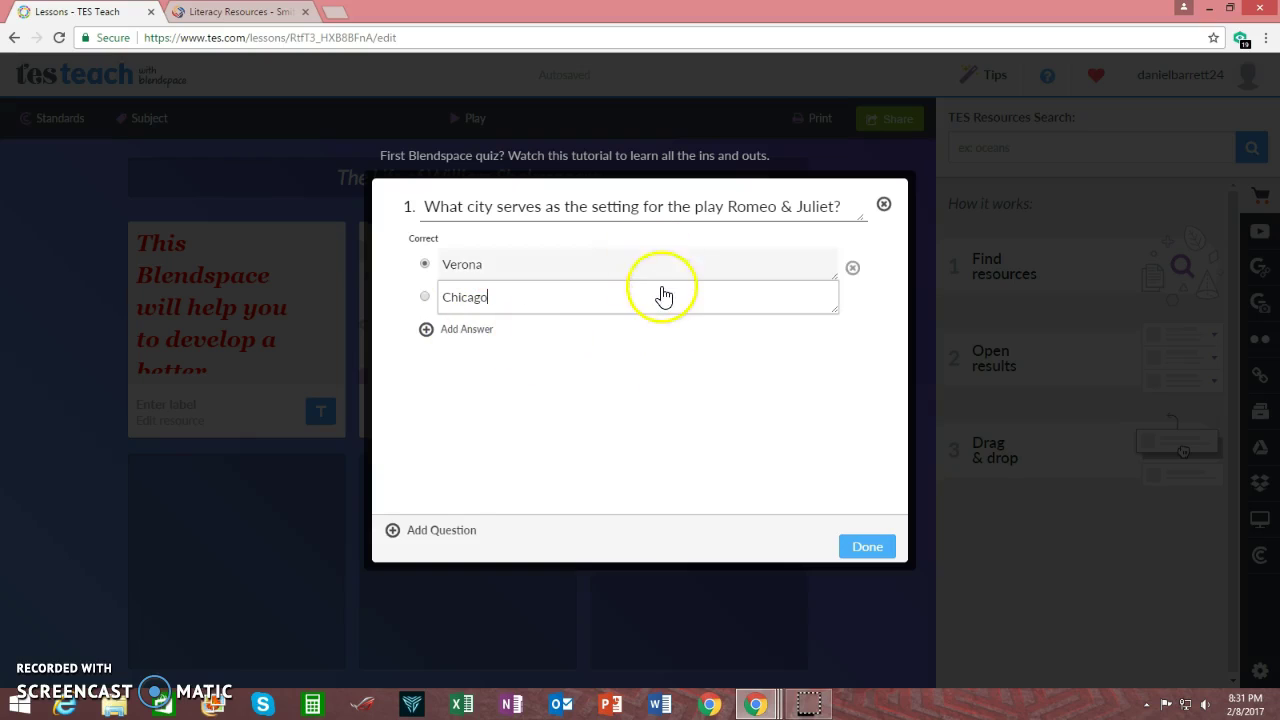
left_click(472, 335)
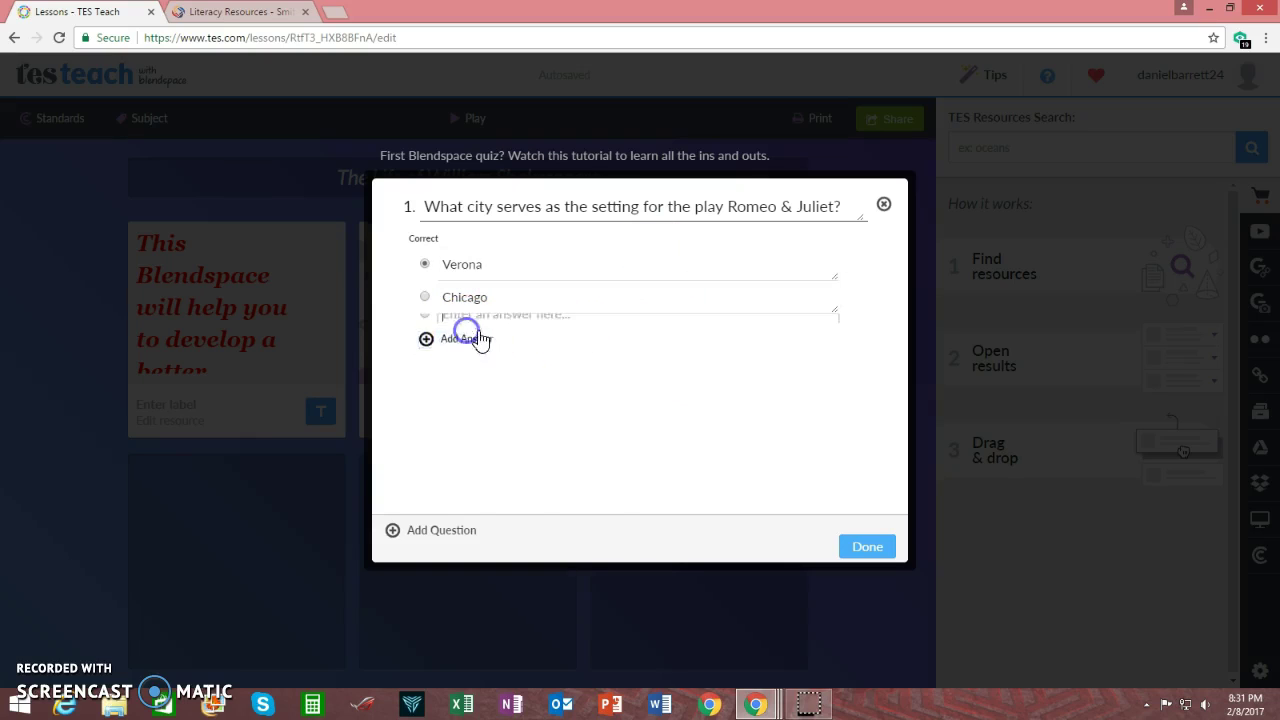
type("New York")
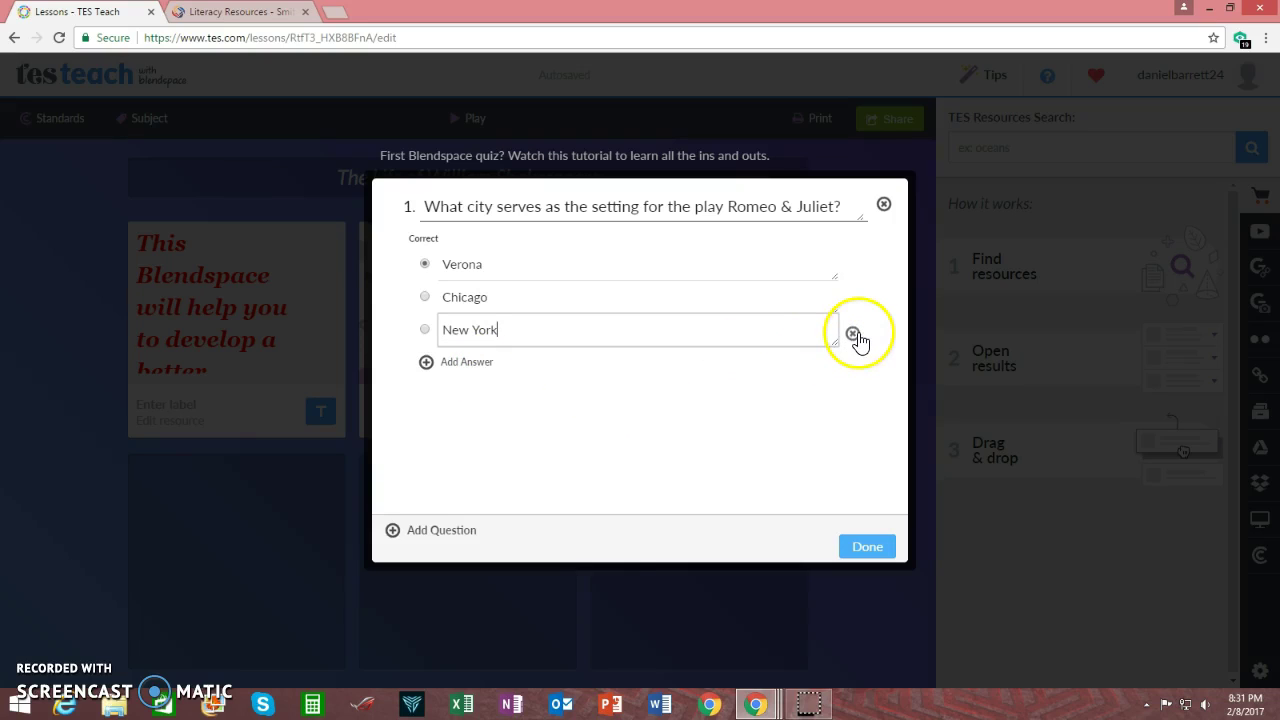
left_click(852, 333)
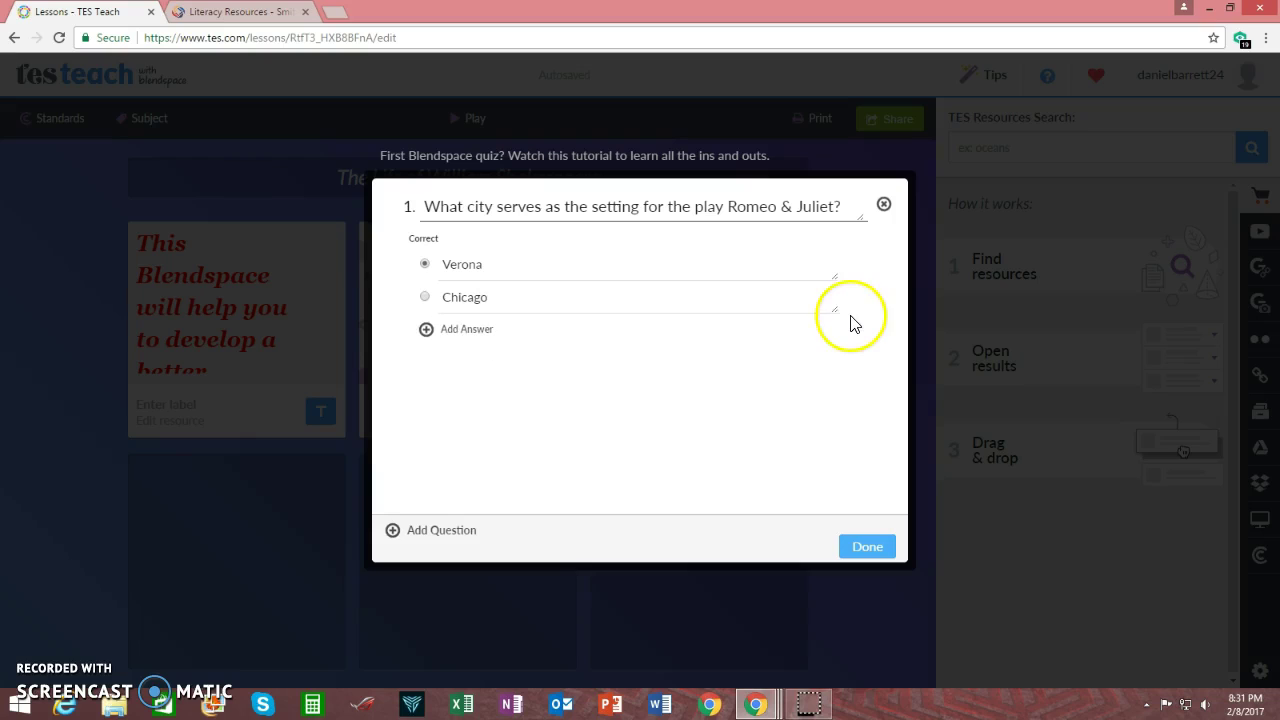
left_click(470, 331)
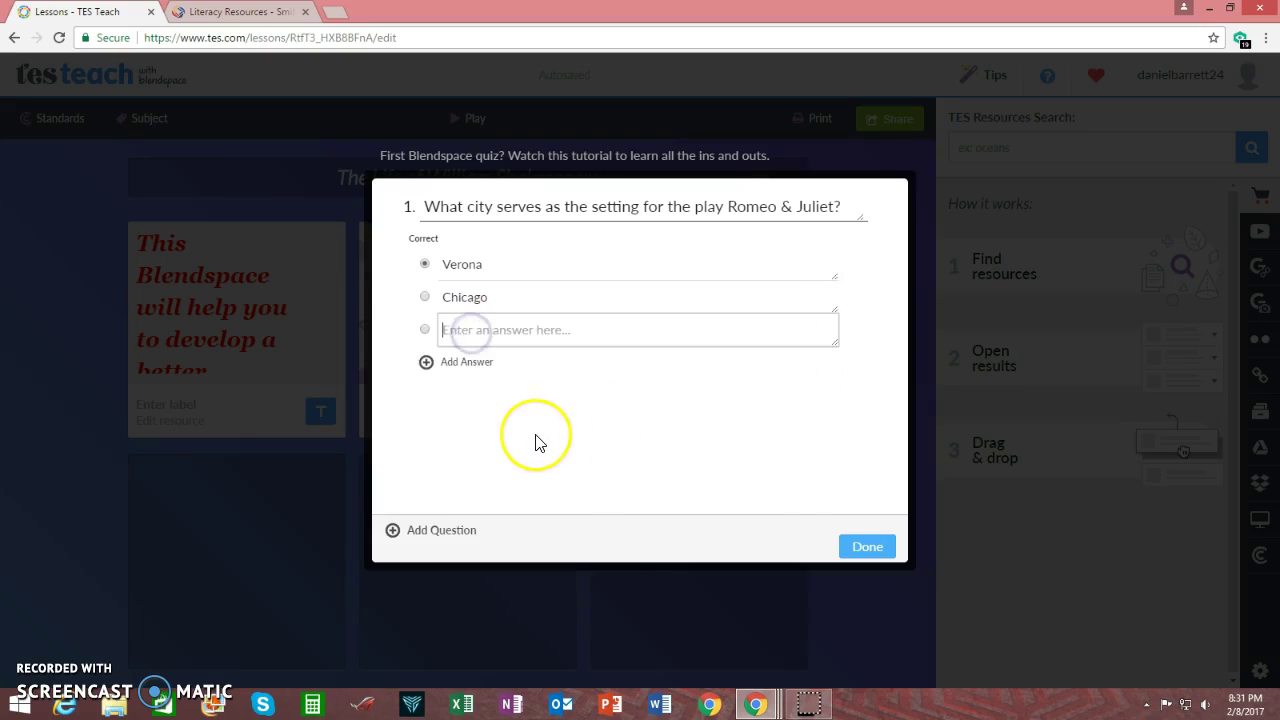
type("New Yor")
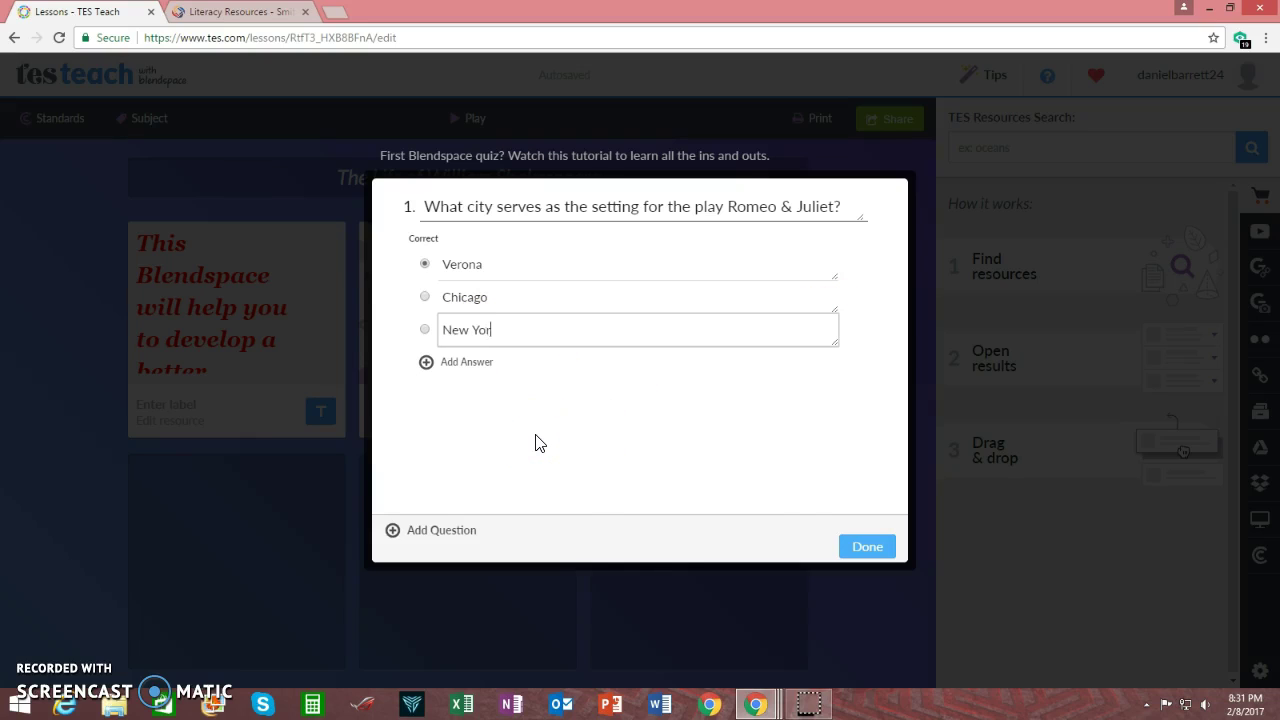
type("k")
left_click(458, 361)
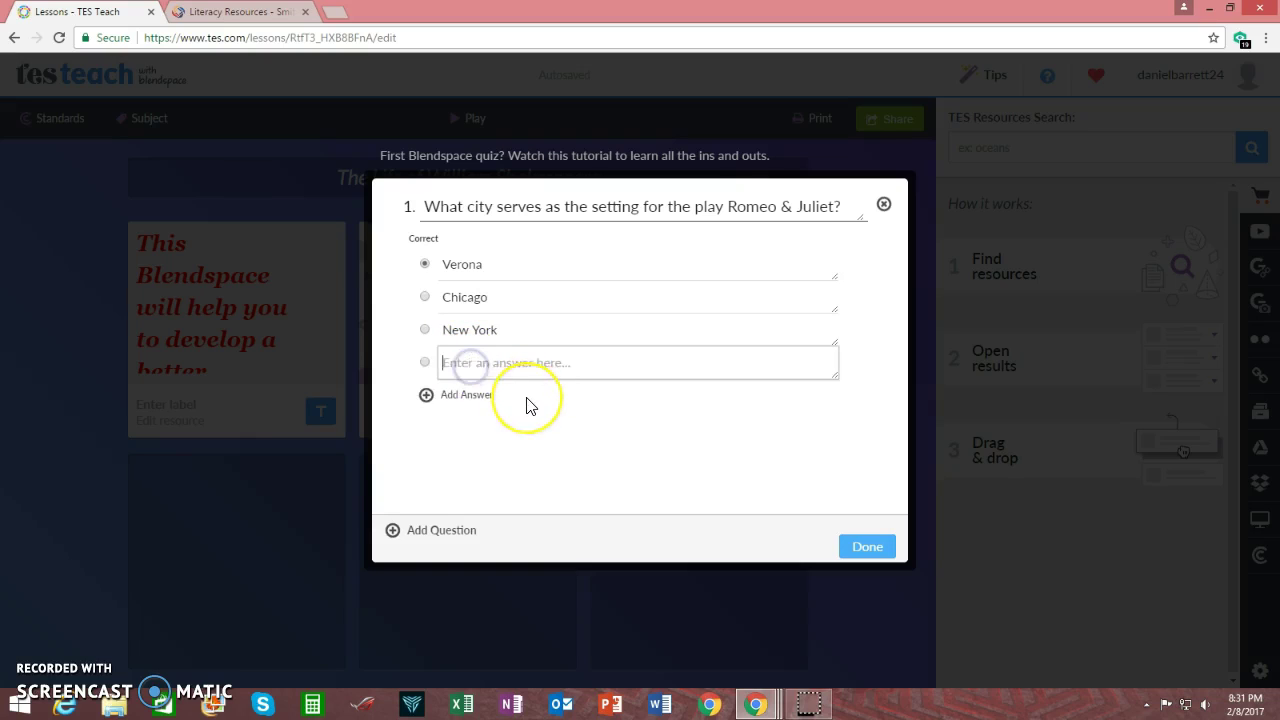
type("Atlantis")
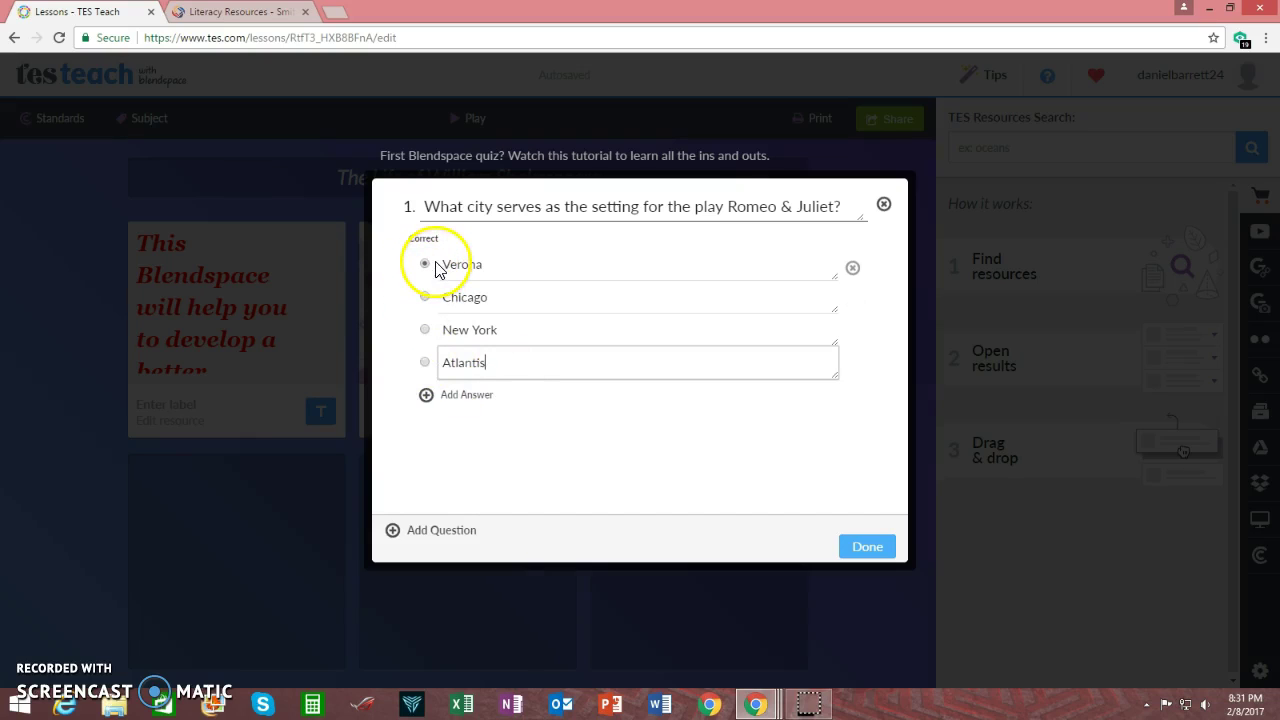
left_click(540, 457)
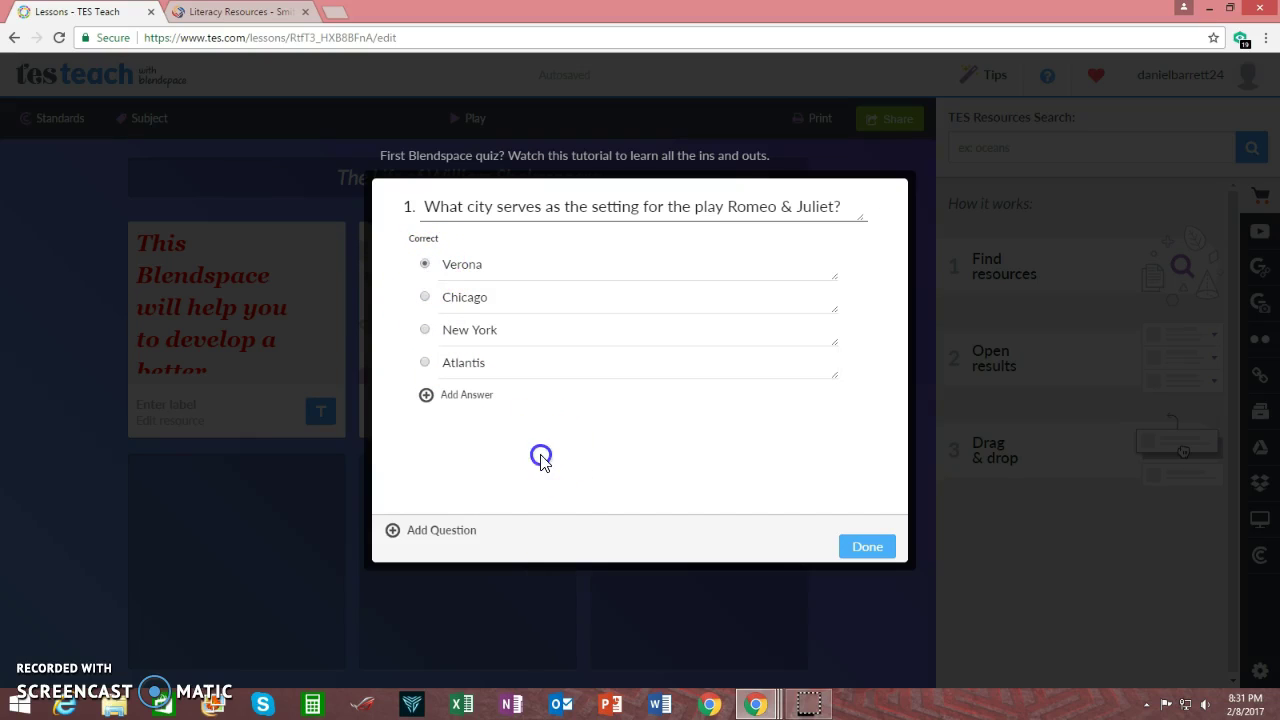
Add question 2 on Shakespeare's birth year with answers 1066, 1616, 1564 (correct) and 2012
left_click(443, 535)
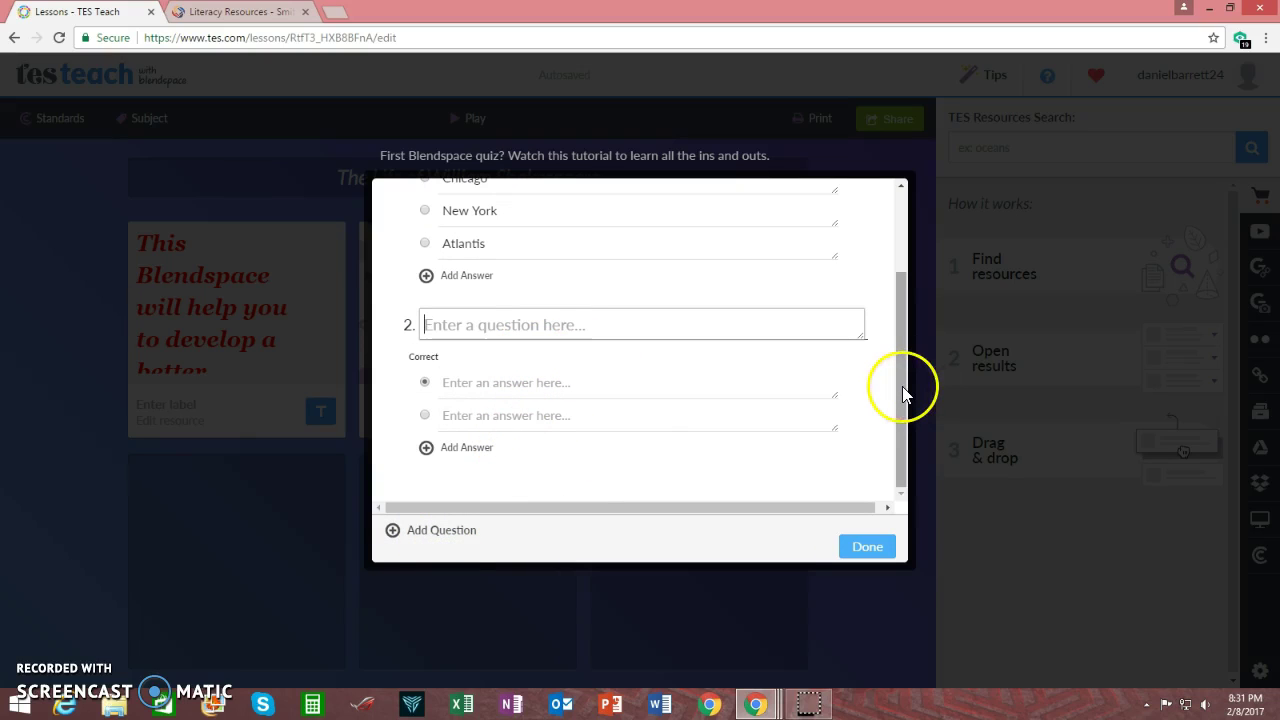
type("In")
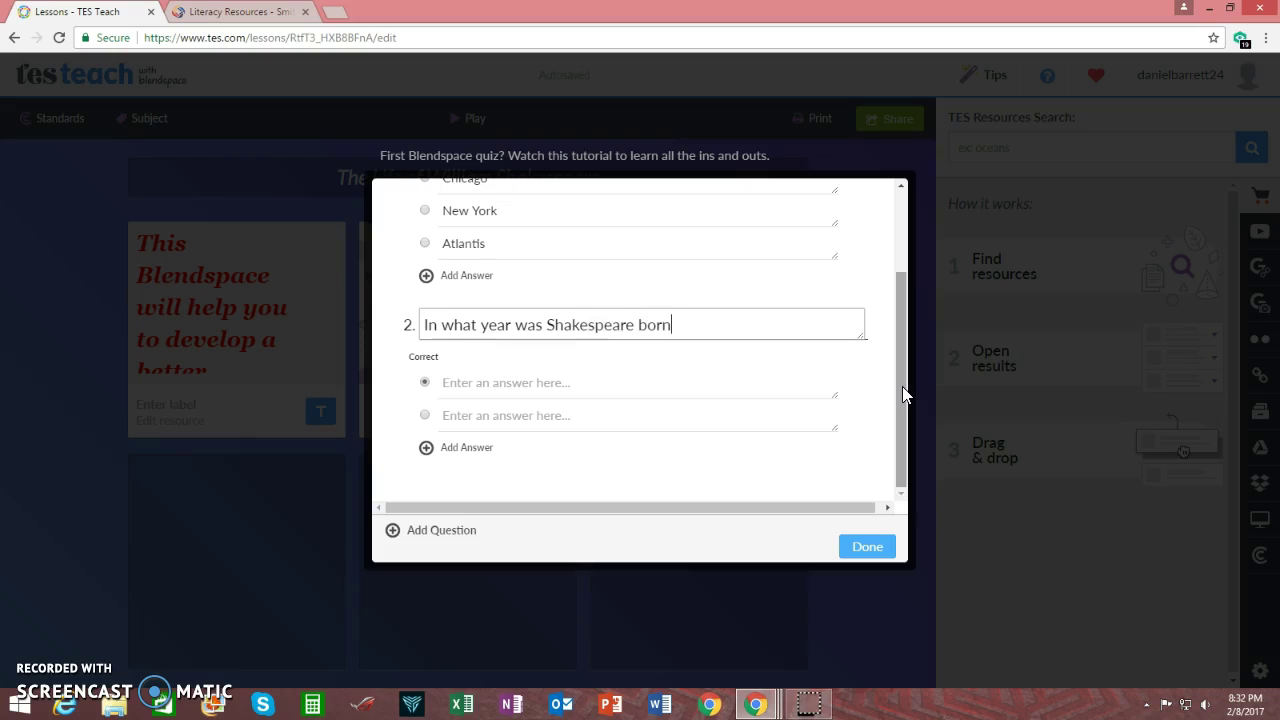
left_click(471, 384)
type("10")
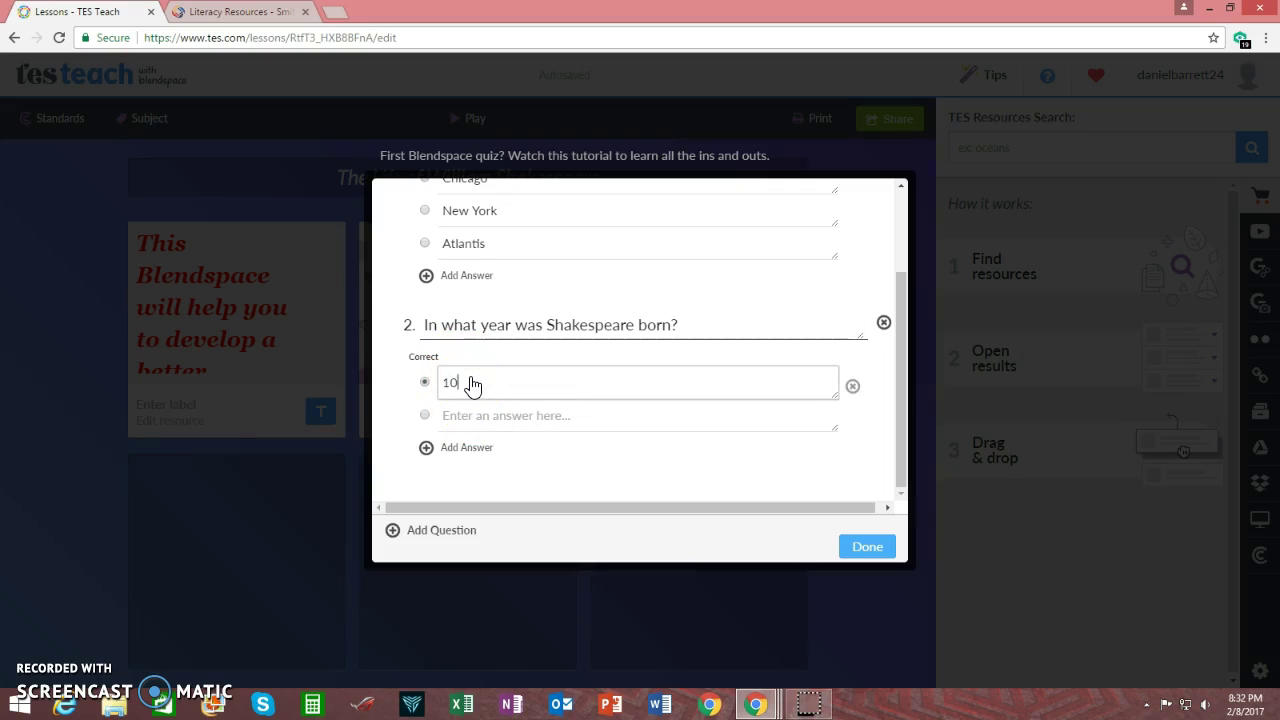
type("66")
left_click(490, 430)
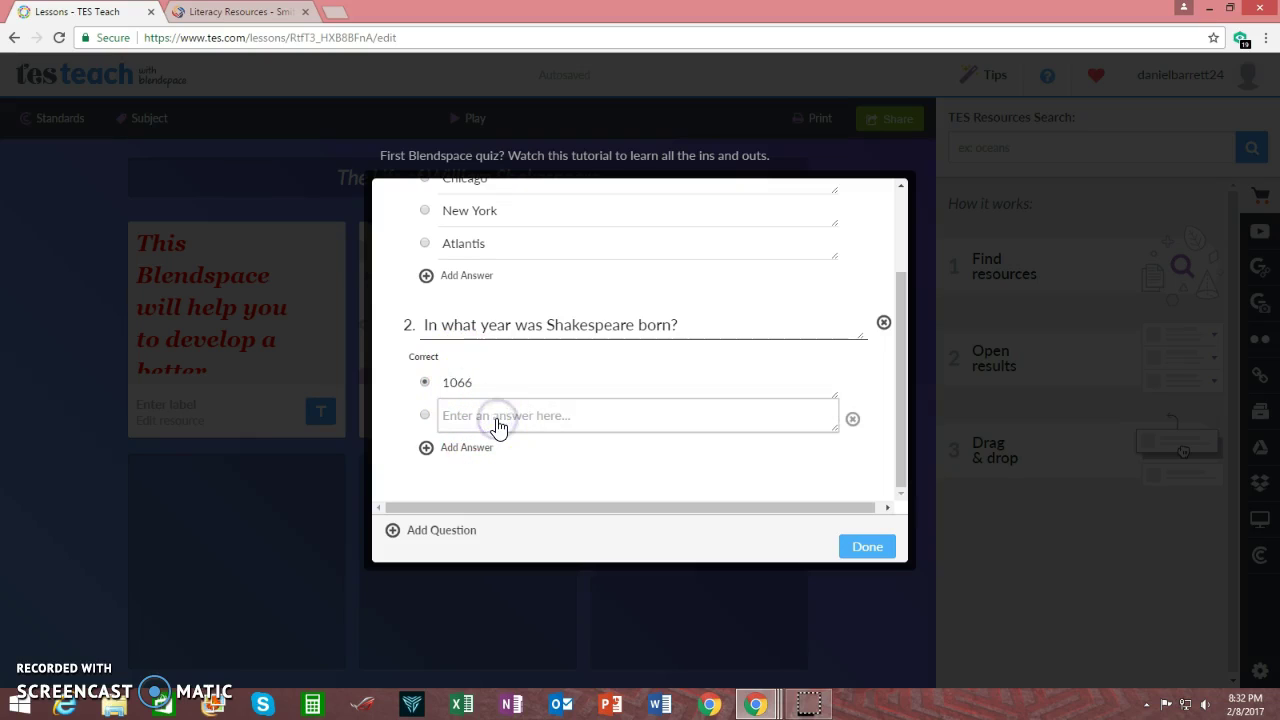
type("1616")
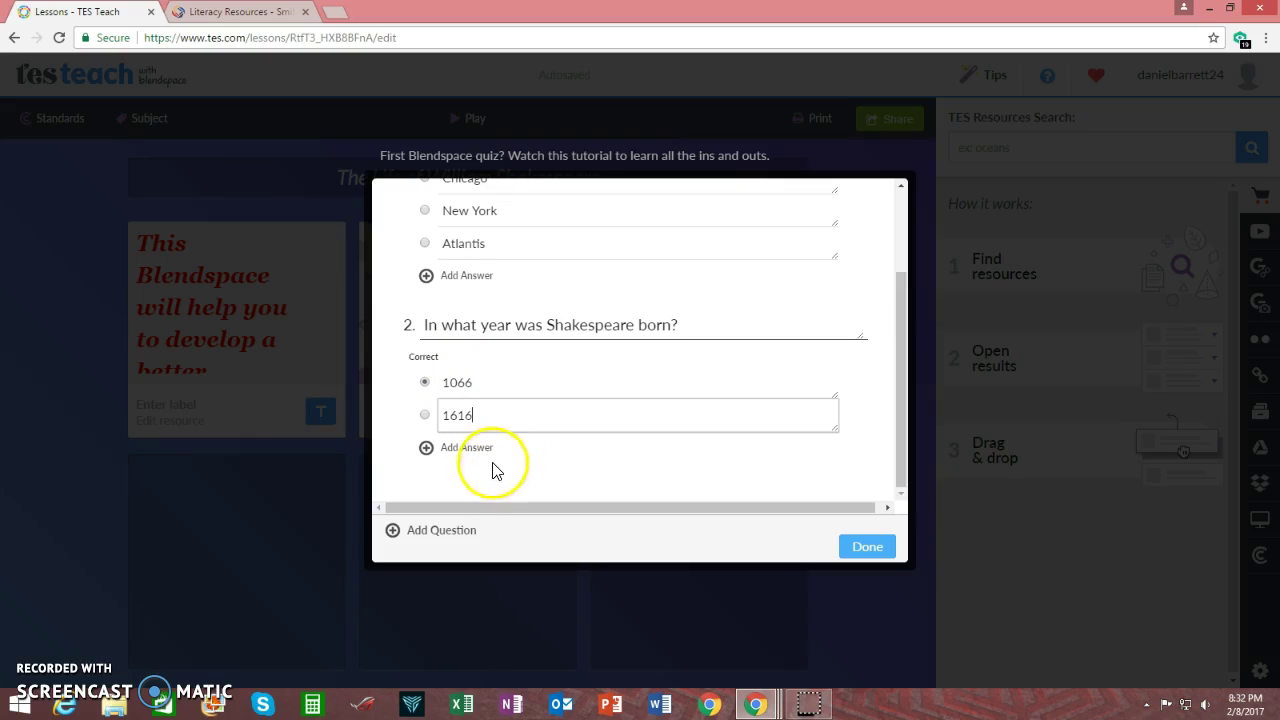
left_click(487, 448)
type("1564")
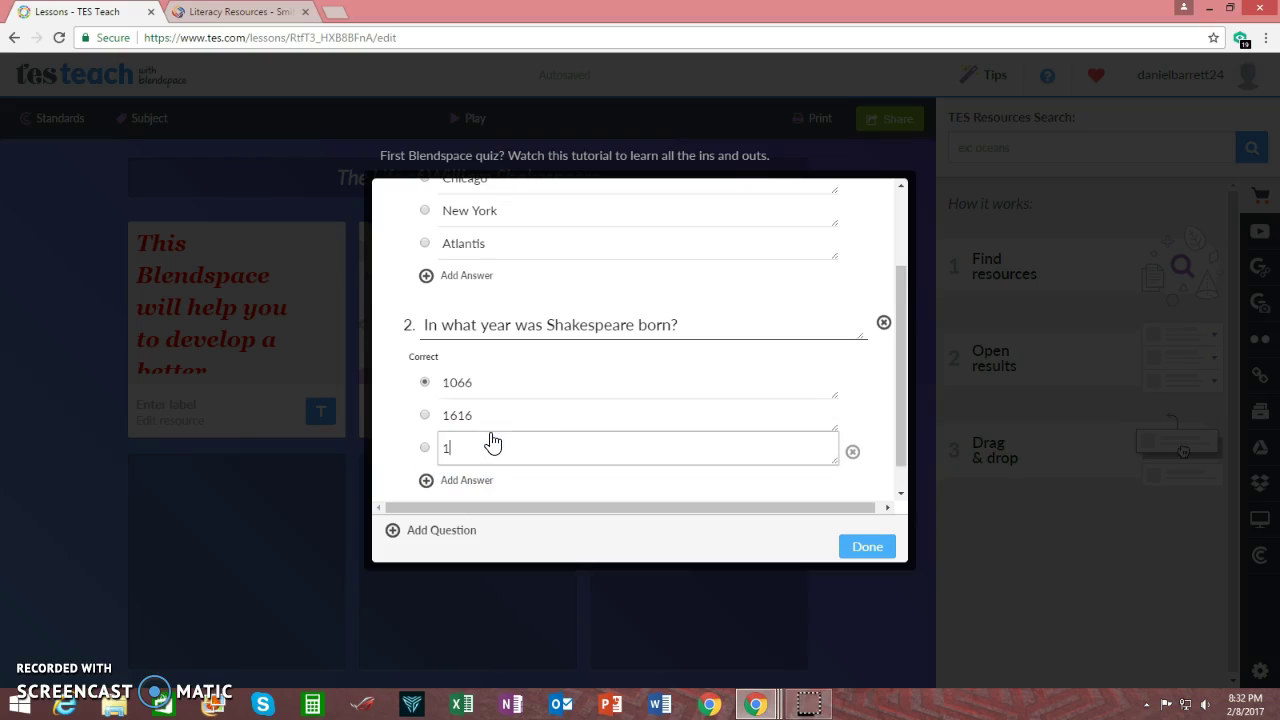
left_click(426, 449)
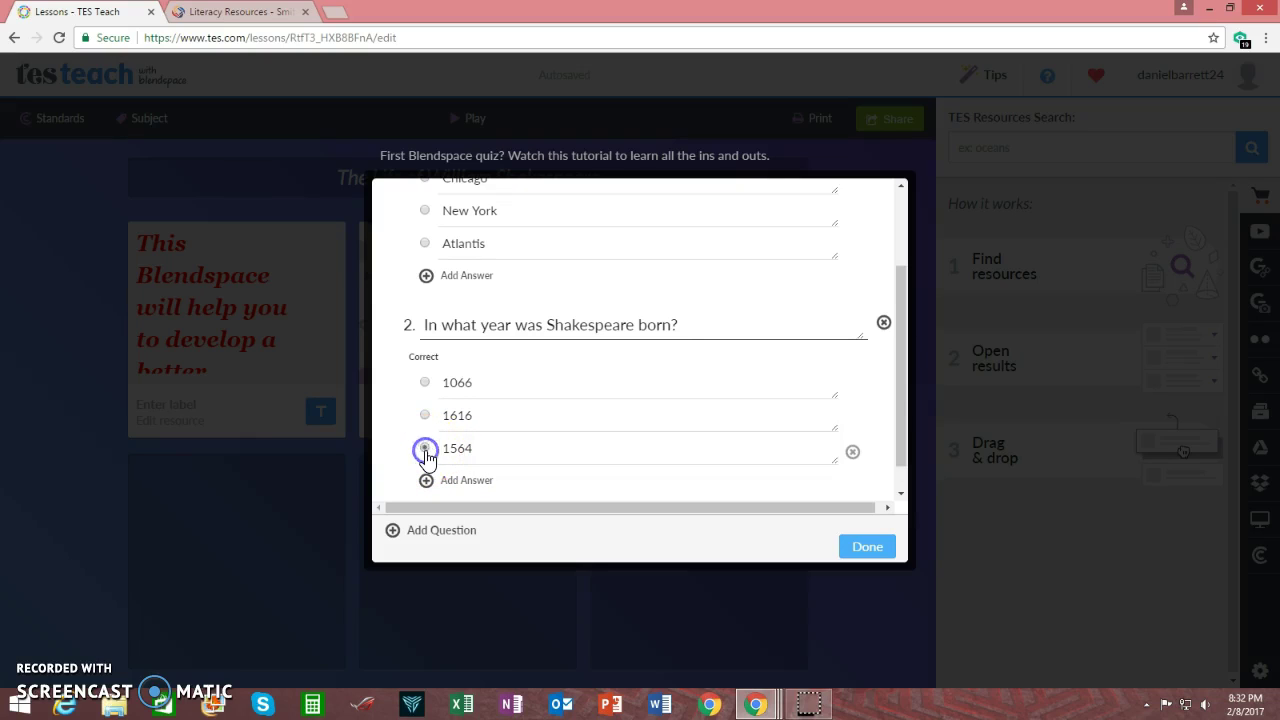
left_click(468, 481)
type("2012")
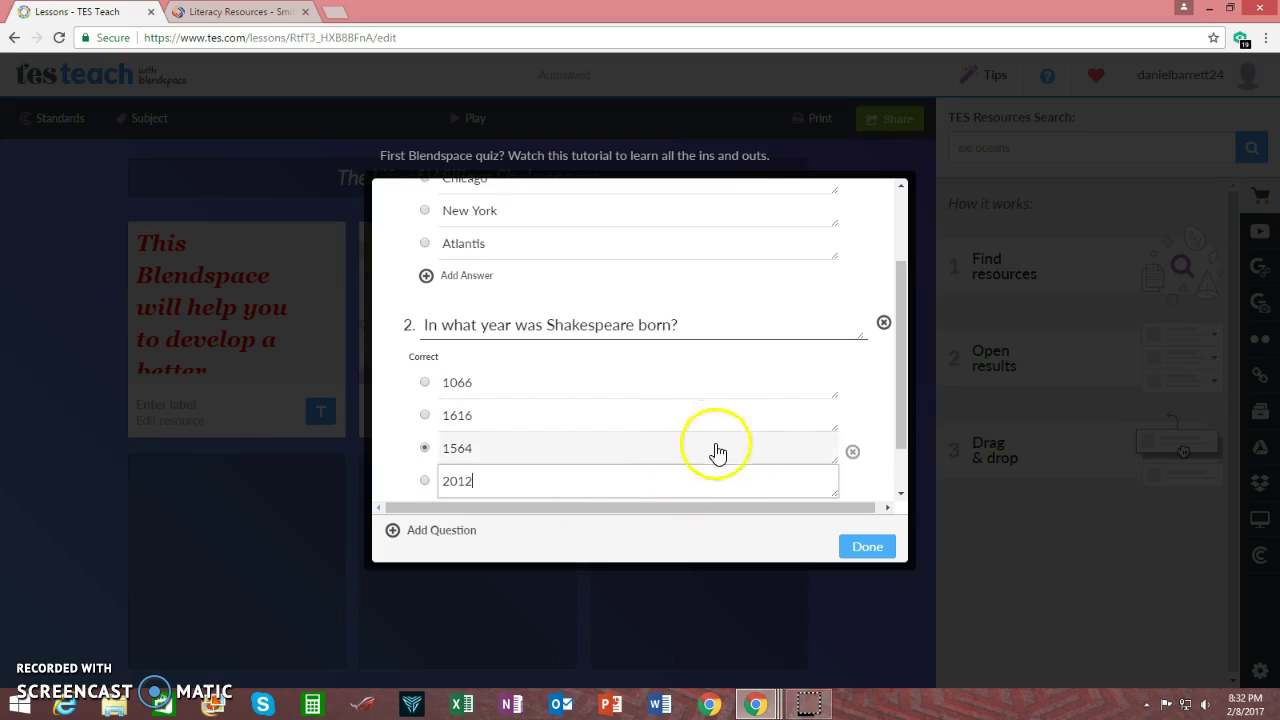
left_click_drag(899, 429, 889, 486)
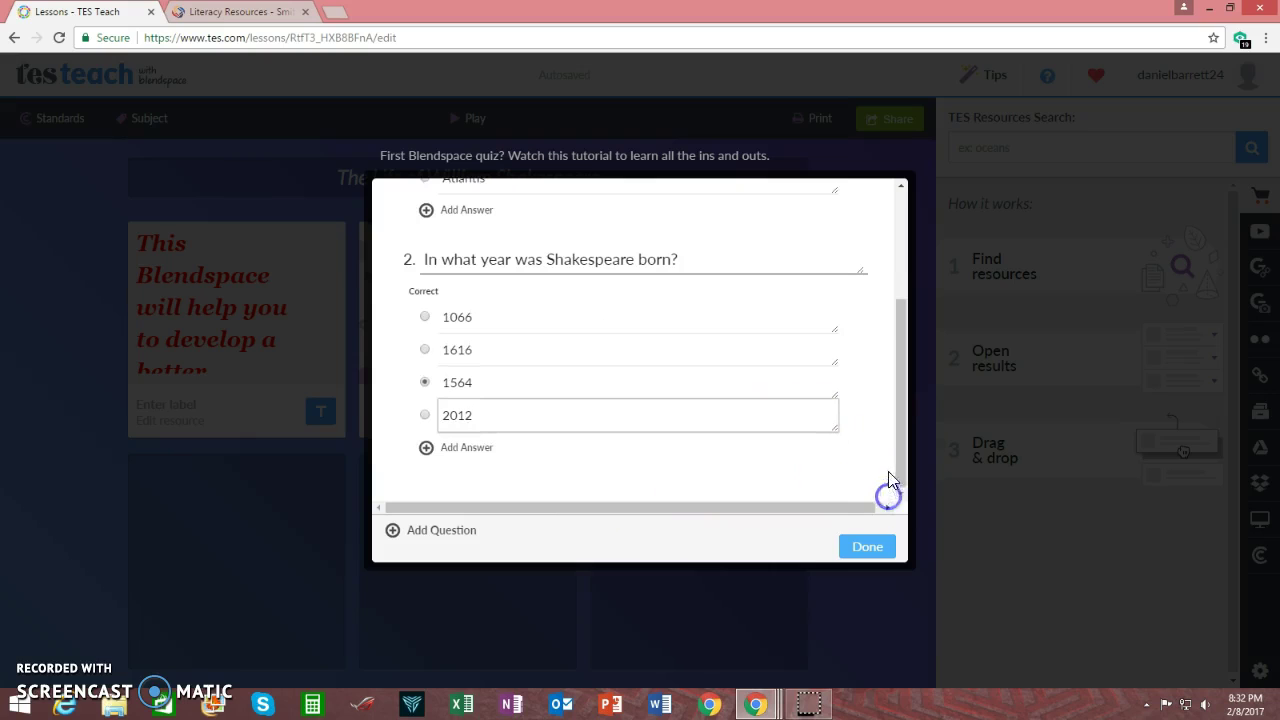
Finish the quiz and label its tile 'Take this quiz to determine how much you already know about Shakespeare.'
left_click(866, 547)
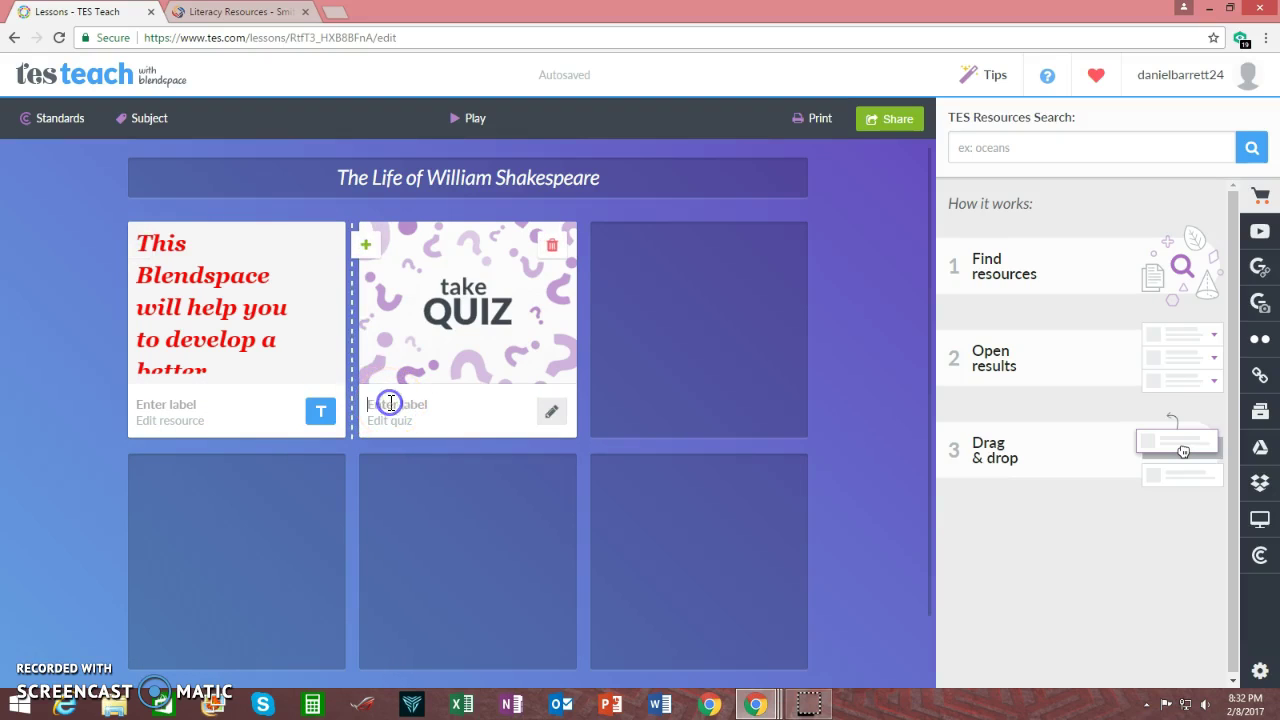
mouse_move(414, 510)
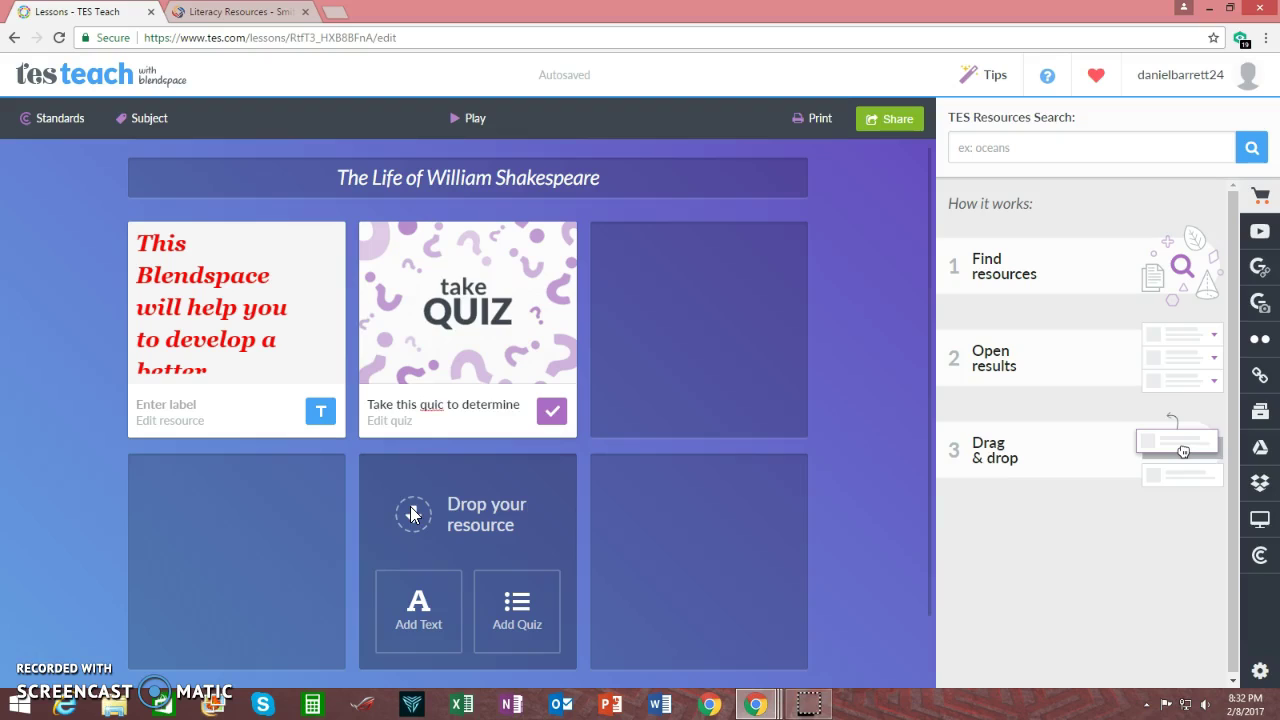
type("ow")
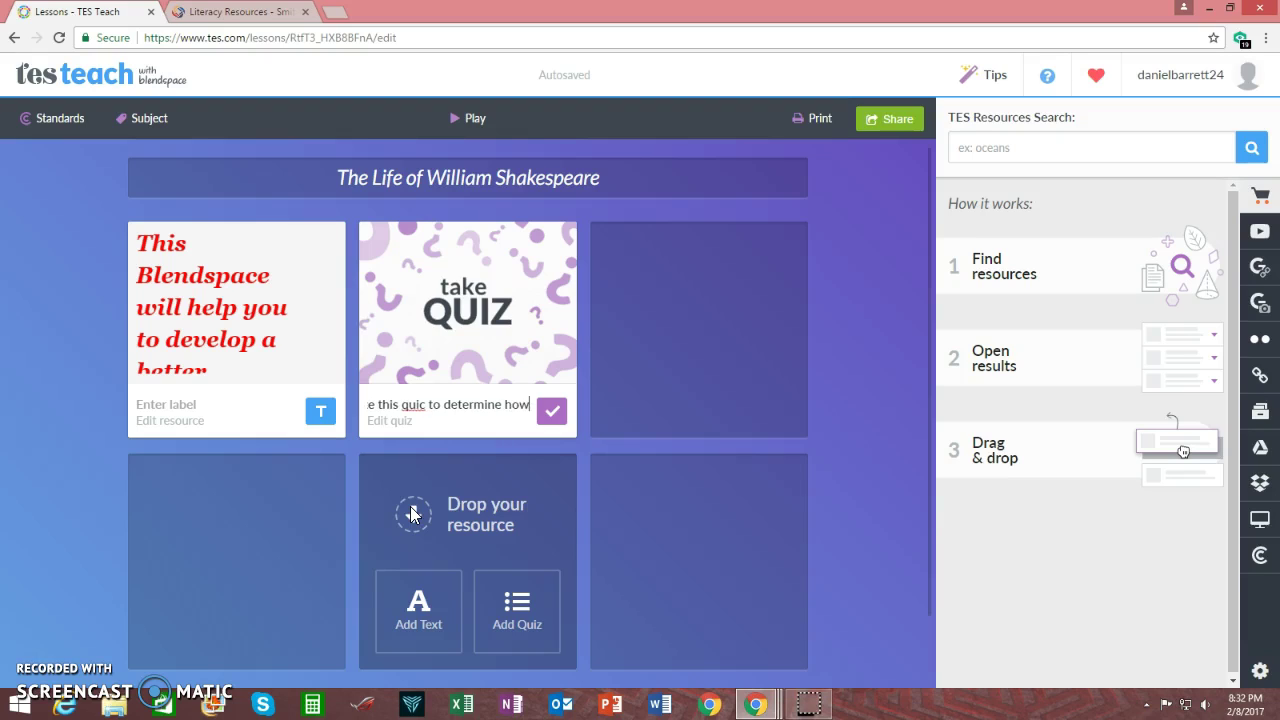
type(" much you al")
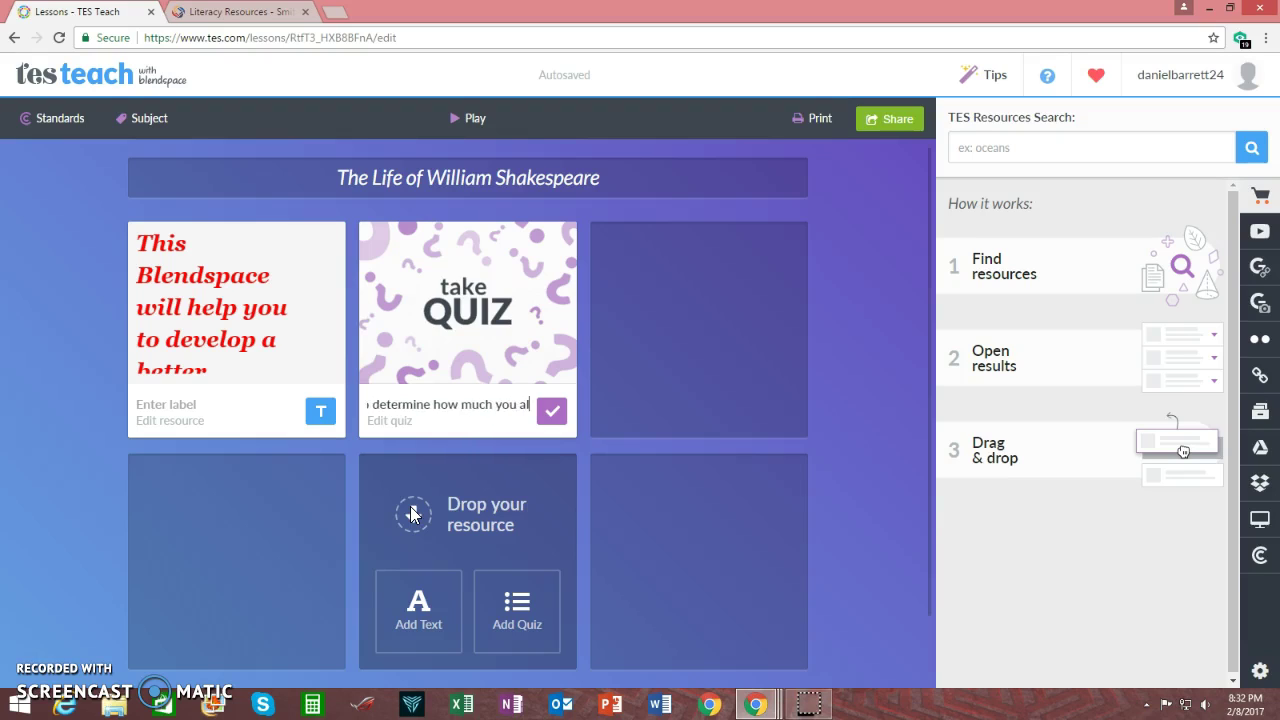
type("ready know ab")
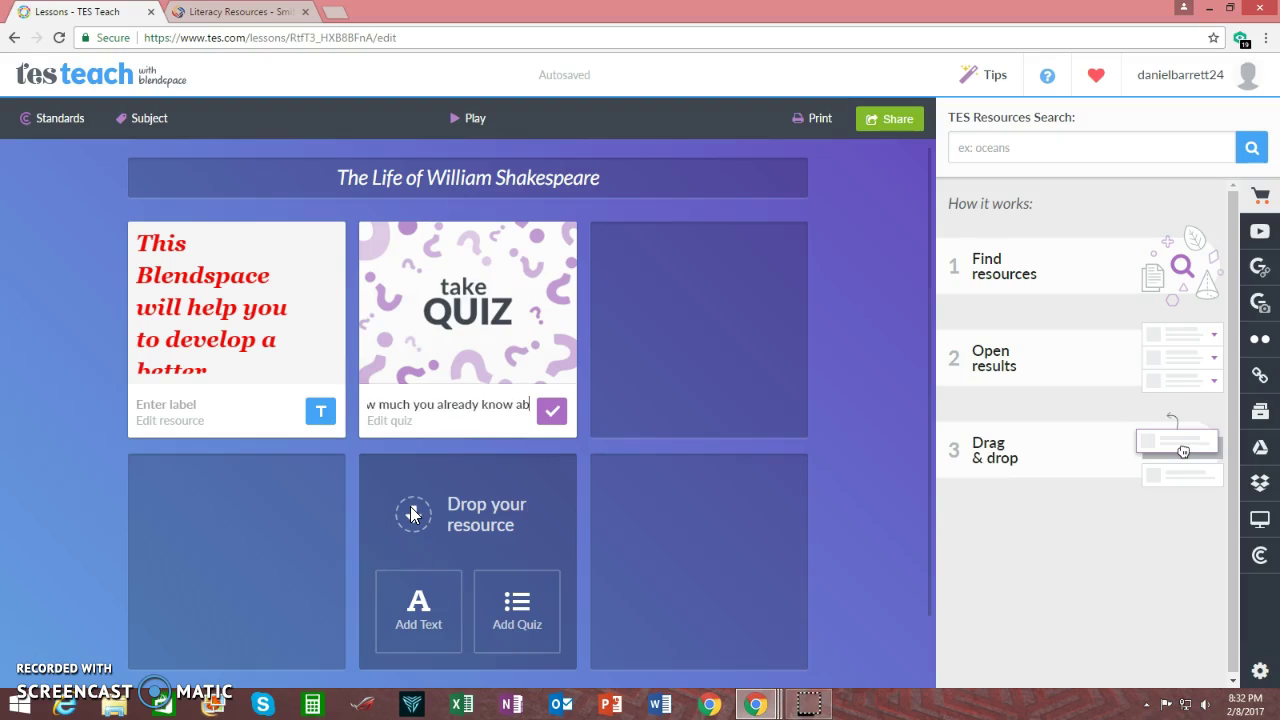
type("out Sha")
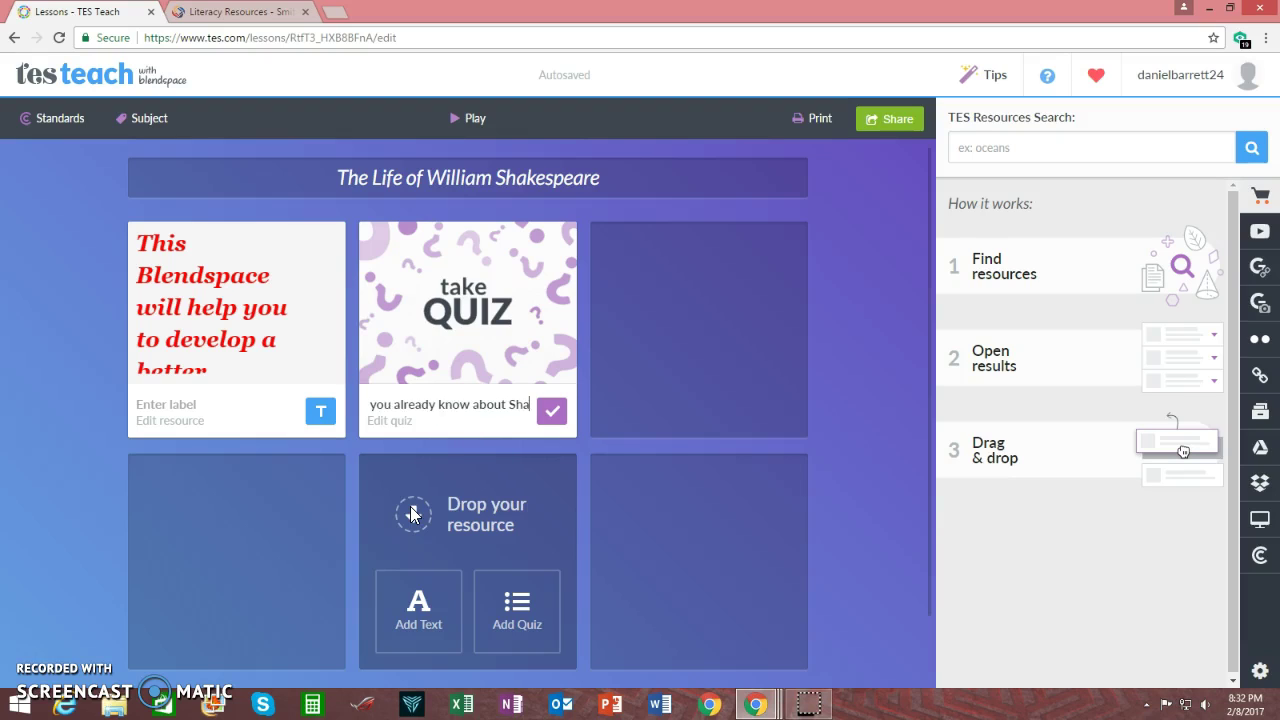
type("kespeare")
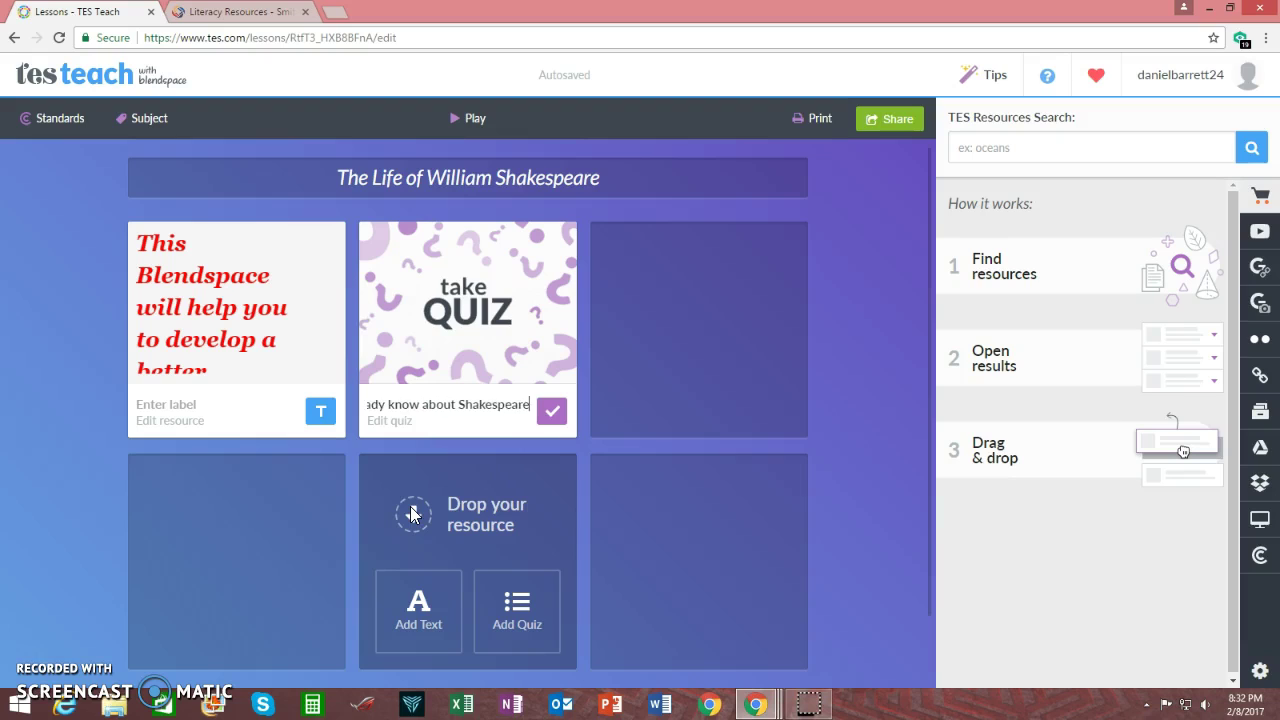
type(".")
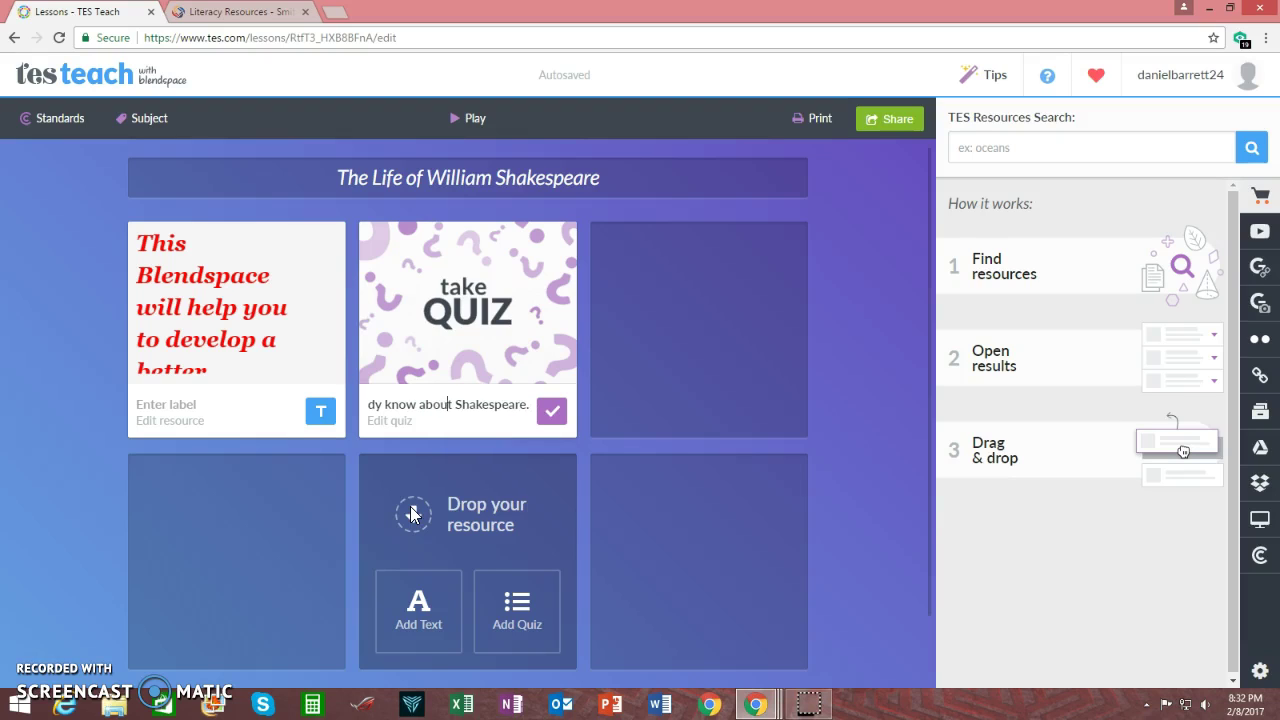
key("Left")
key("Left")
key("Left")
key("Left")
key("Left")
key("Left")
key("Left")
key("Left")
key("Left")
key("Left")
key("Left")
key("Left")
key("Left")
key("Left")
key("Left")
key("Left")
key("Left")
key("Left")
key("Left")
key("Left")
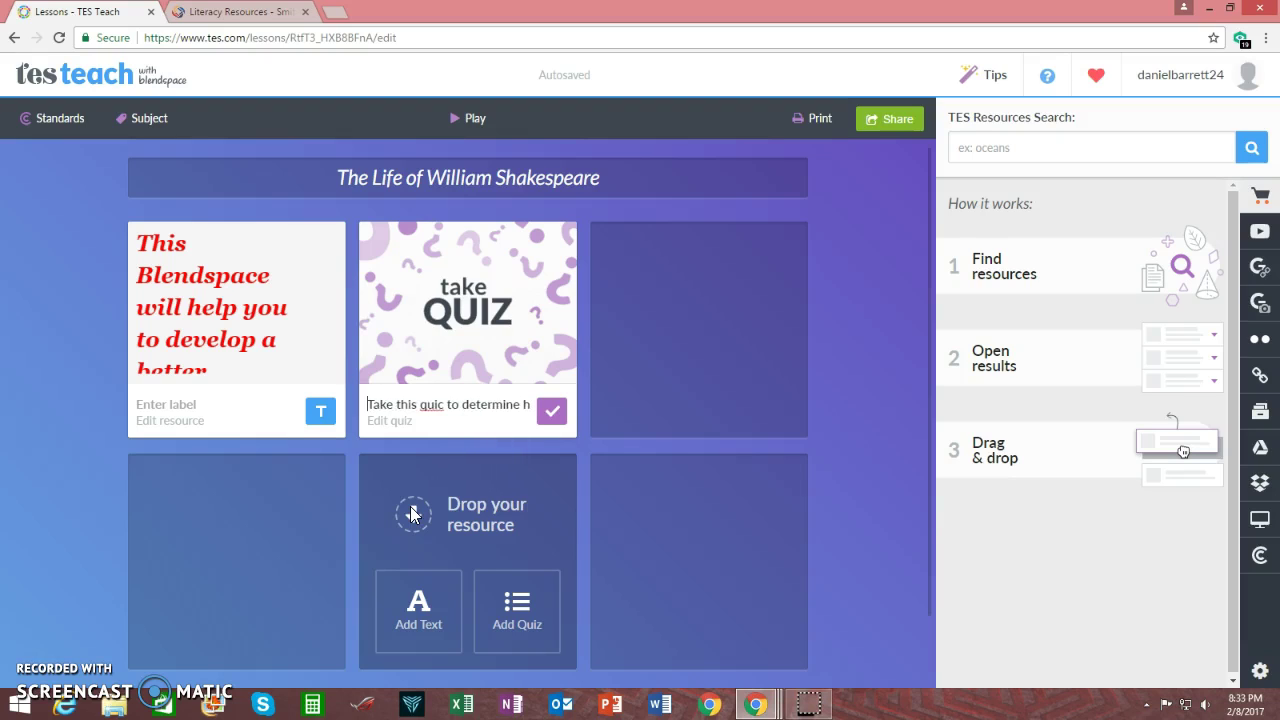
key("BackSpace")
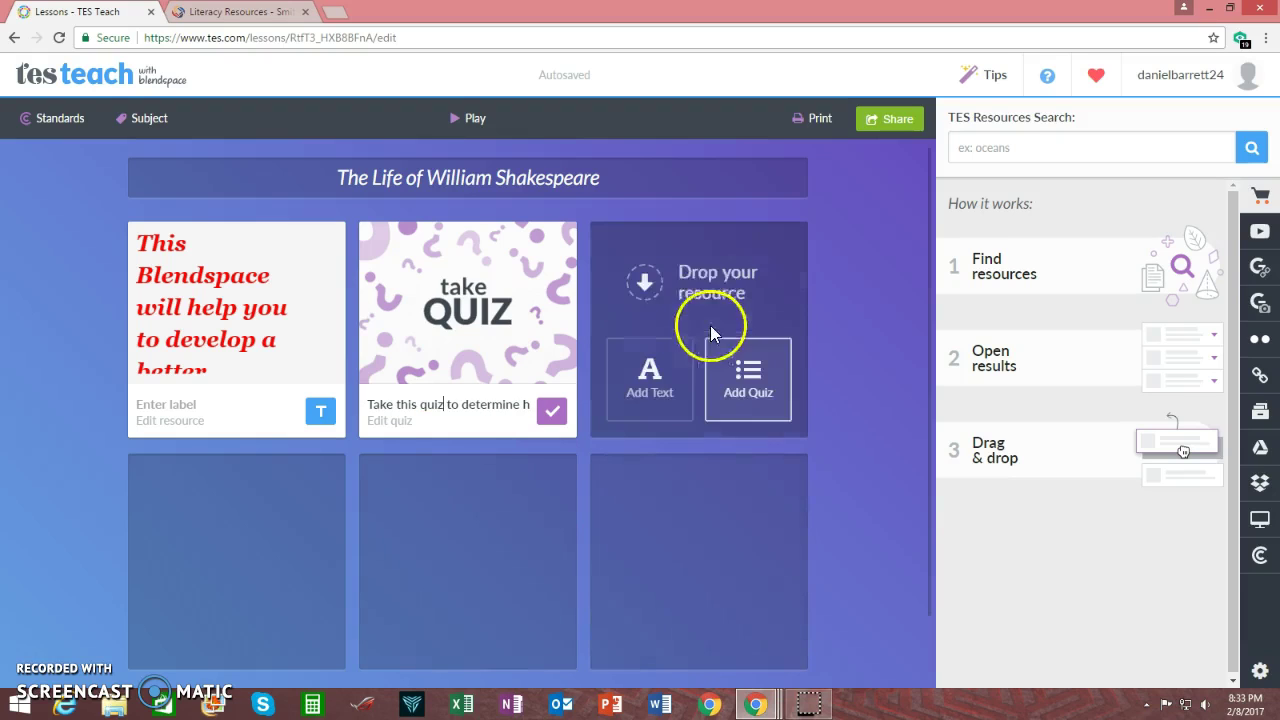
left_click(766, 248)
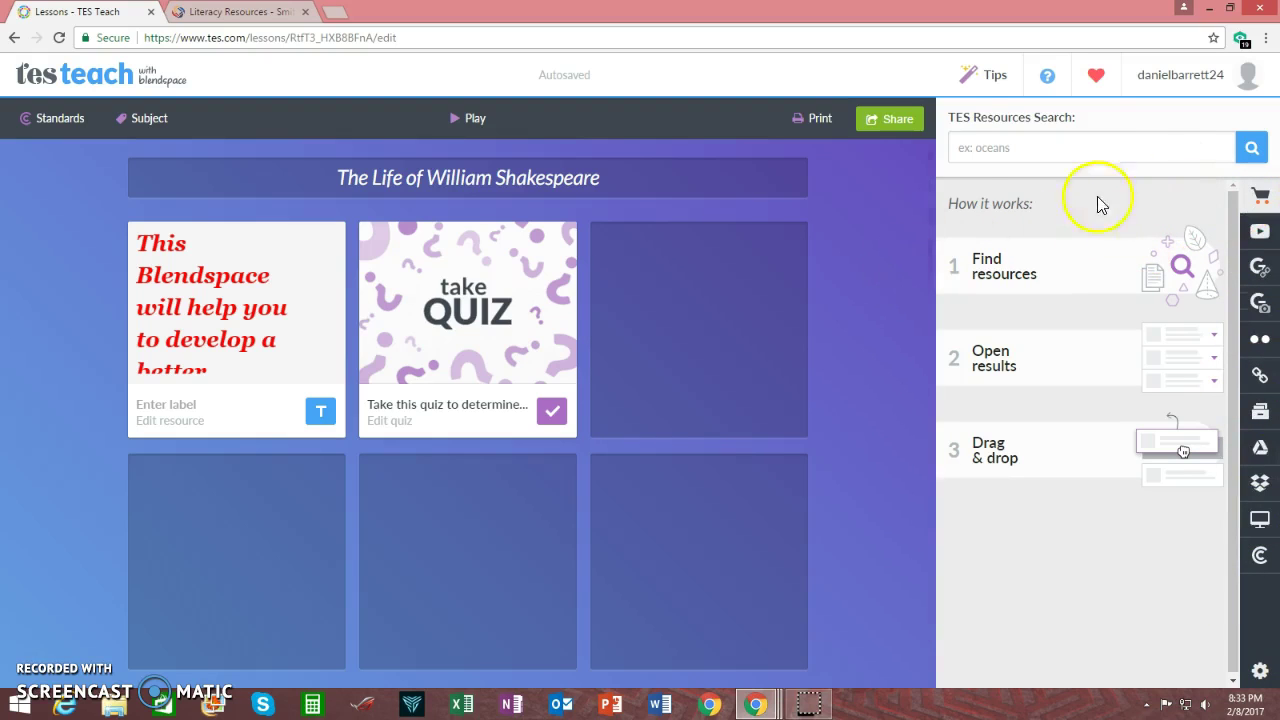
Search YouTube for William Shakespeare and place the SparkNotes Hamlet Summary video in the third tile
left_click(1257, 172)
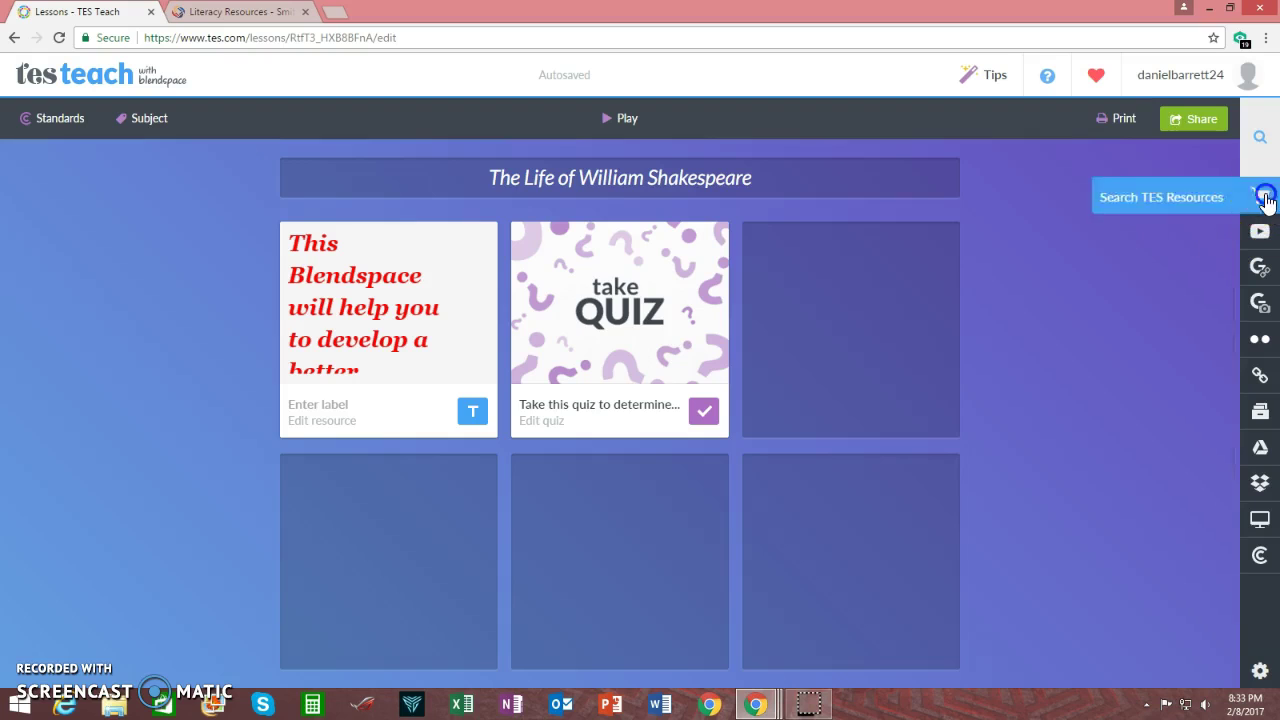
left_click(1260, 195)
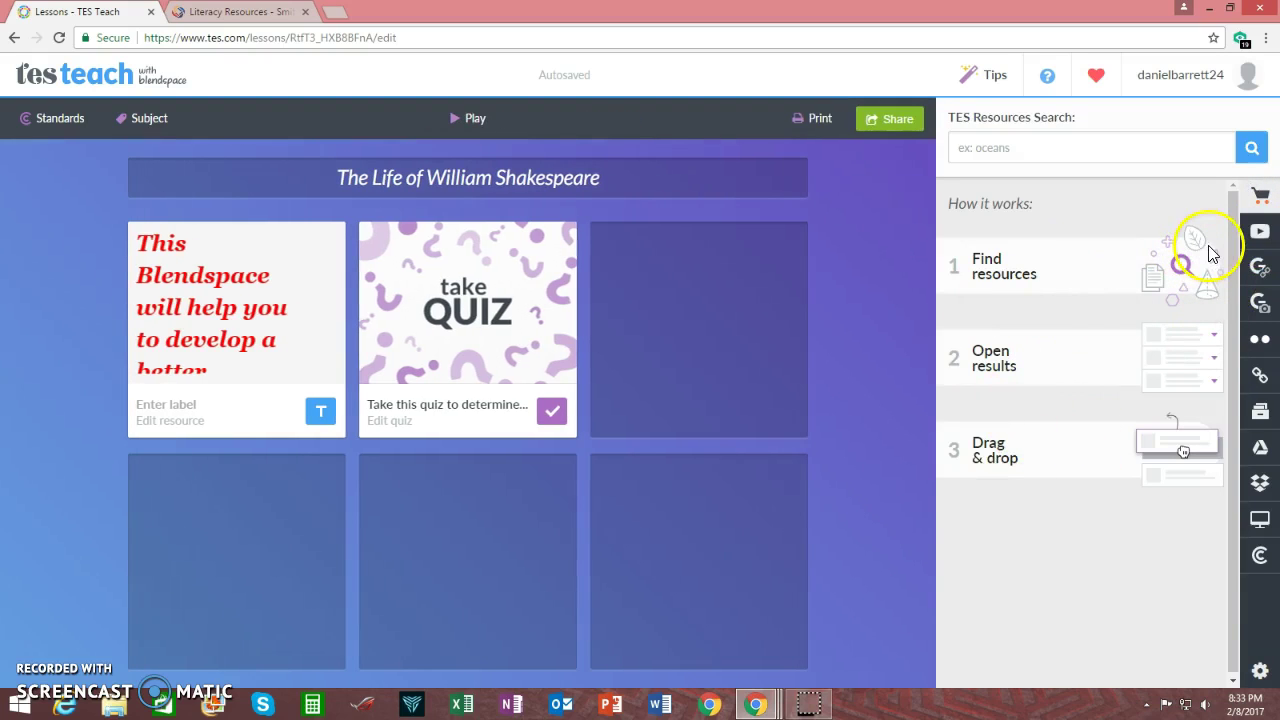
left_click(1268, 233)
left_click(1097, 149)
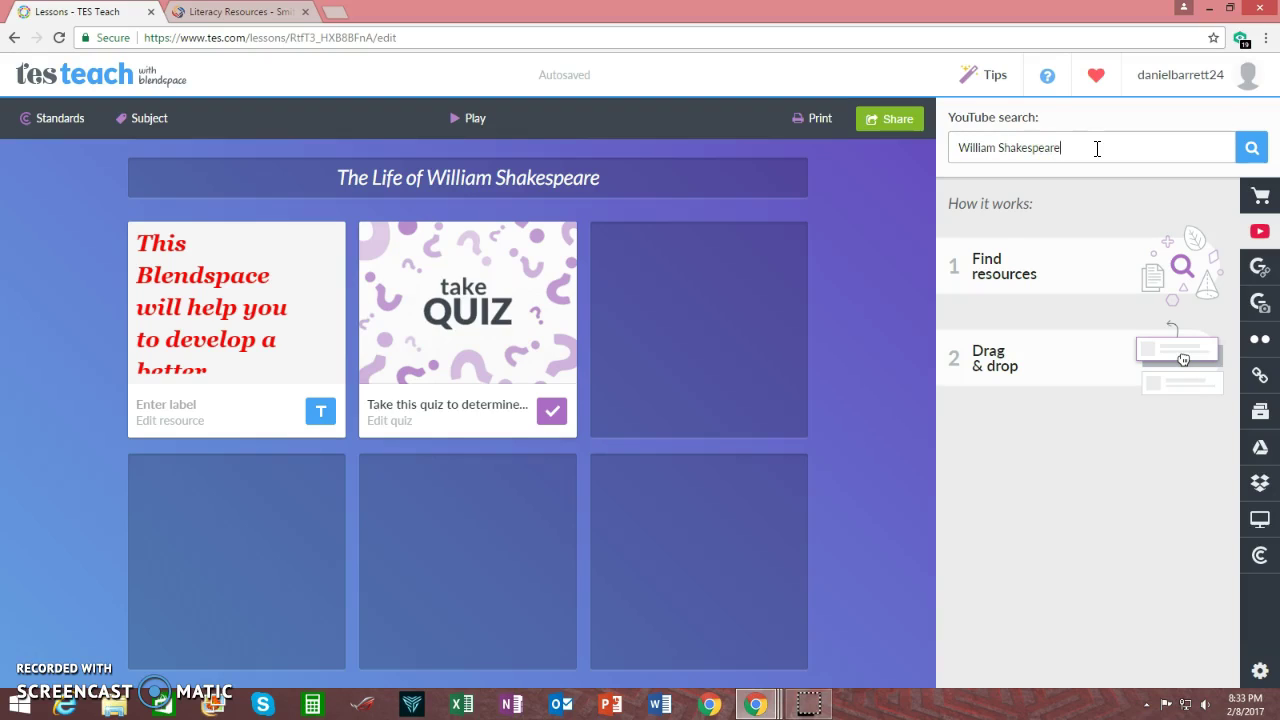
left_click(1250, 148)
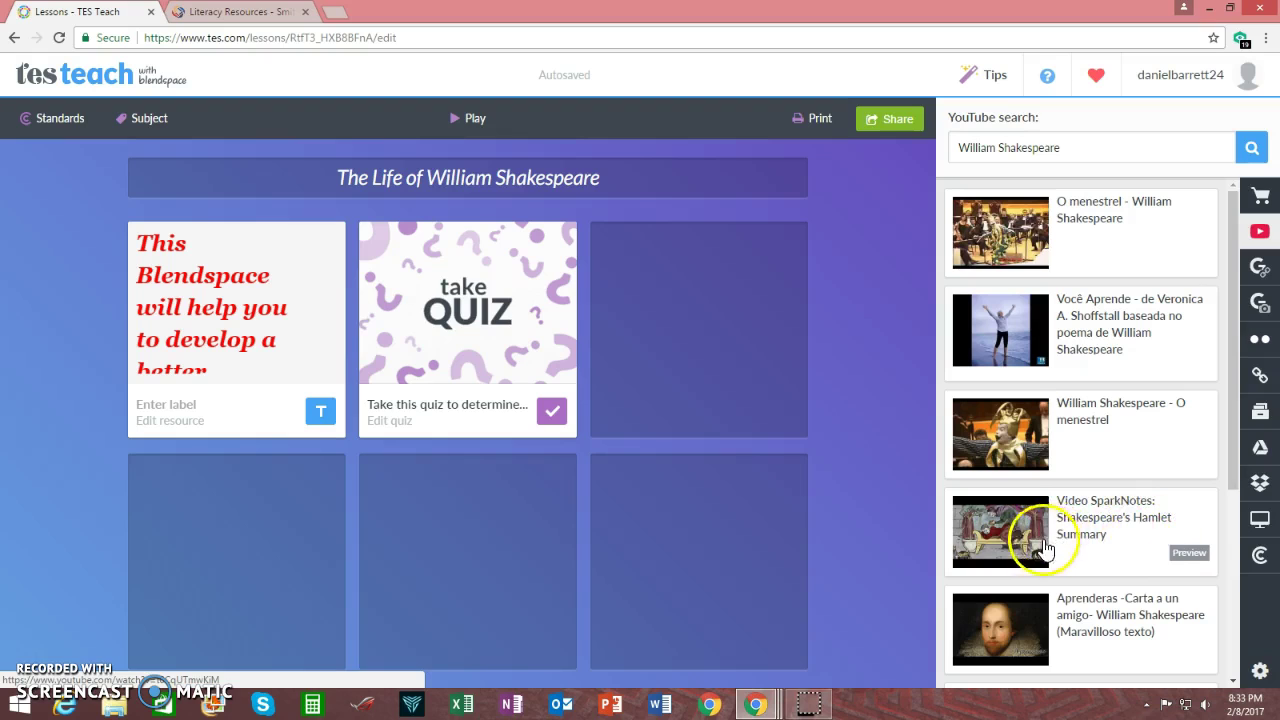
left_click_drag(1006, 523, 702, 301)
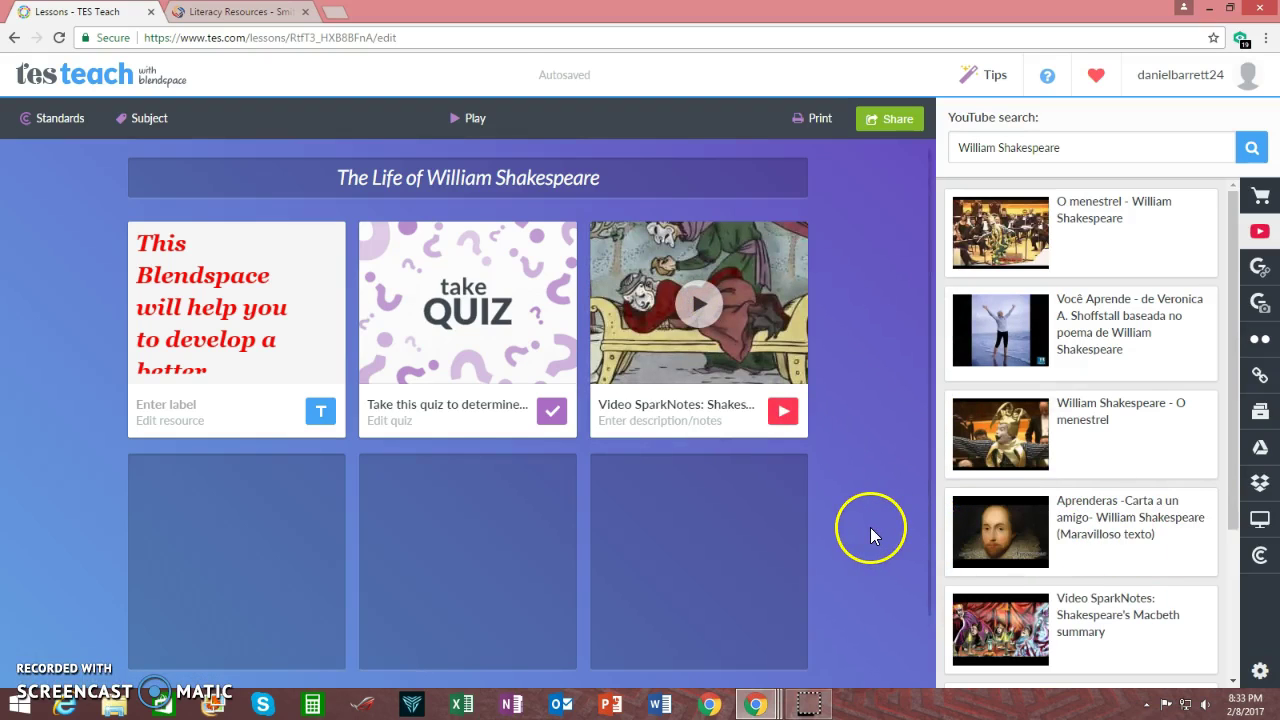
Add the Biography.com Shakespeare page and the WILLIAM SHAKESPEARE website from Google as tiles four and five
left_click(1260, 270)
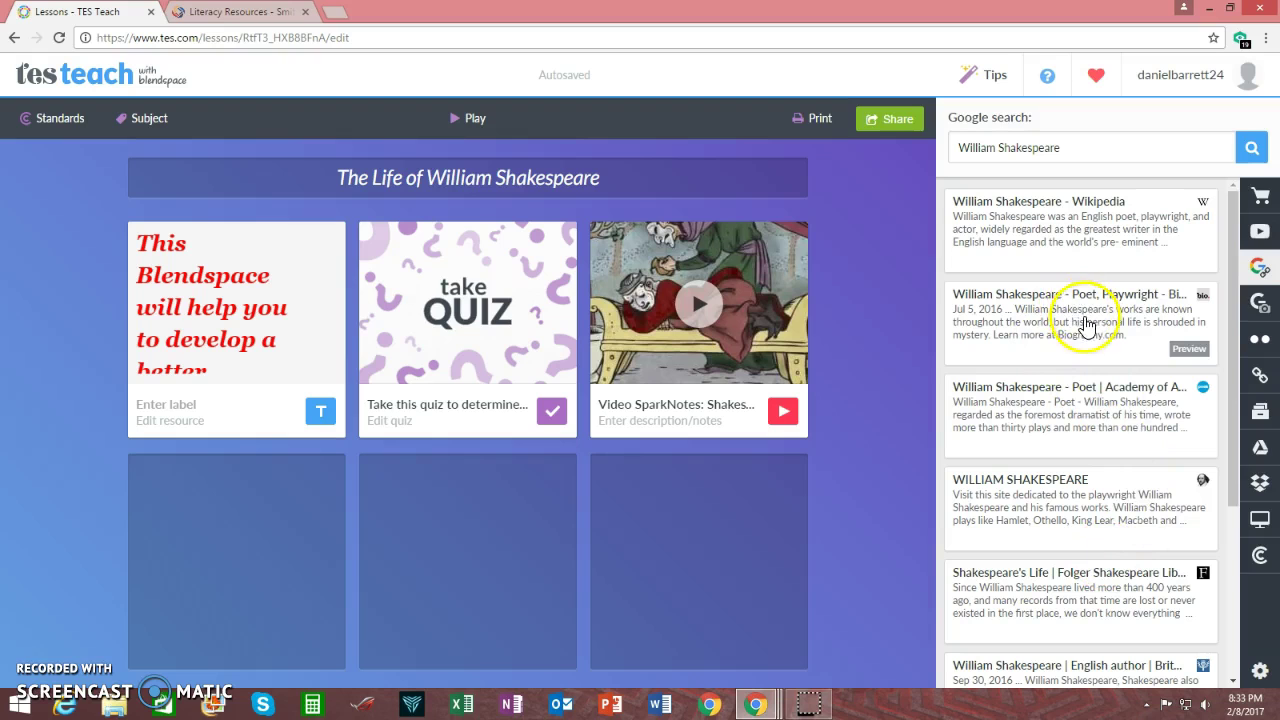
left_click_drag(1080, 314, 291, 577)
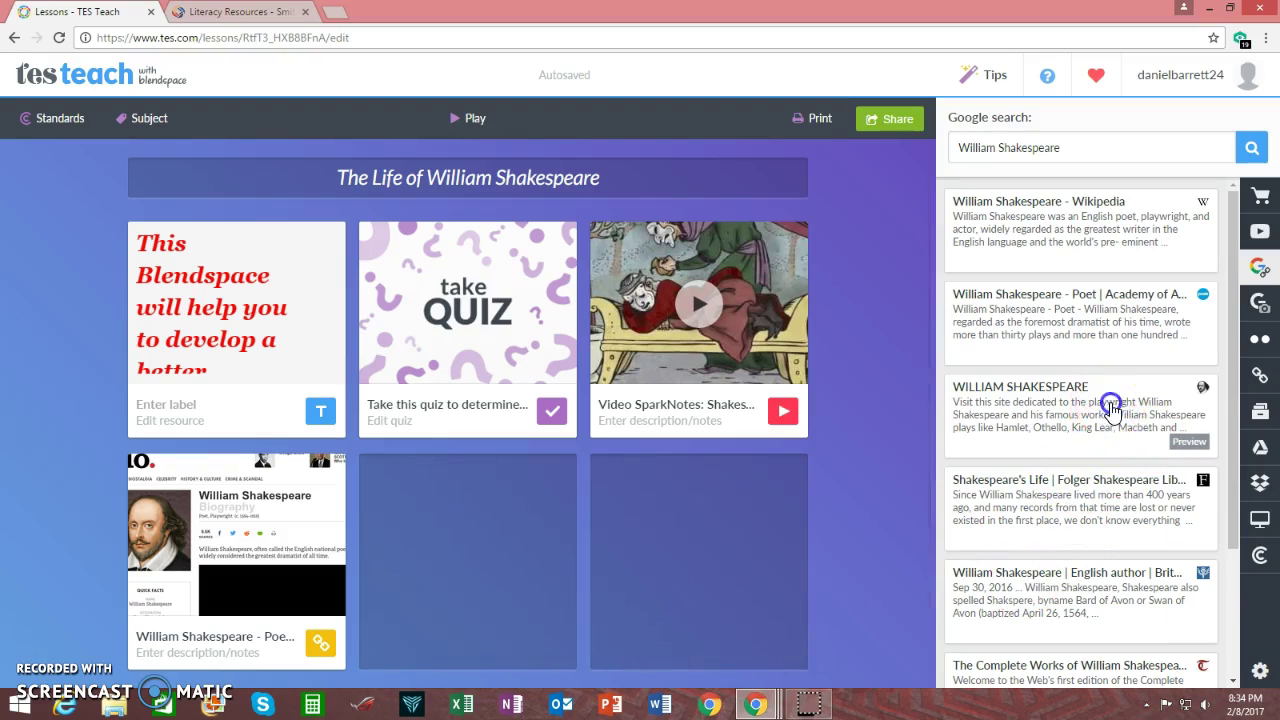
left_click_drag(1114, 403, 486, 549)
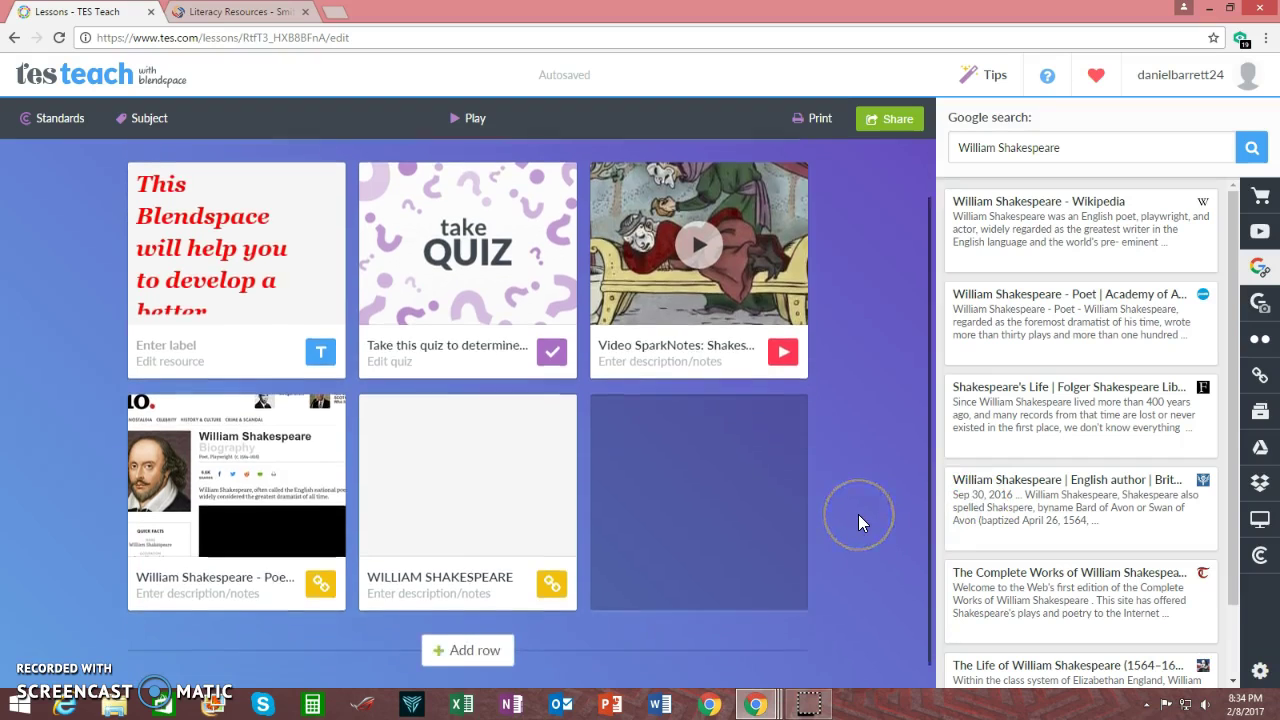
Add another row of three empty tiles beneath the lesson grid
scroll(858, 514, "down", 1)
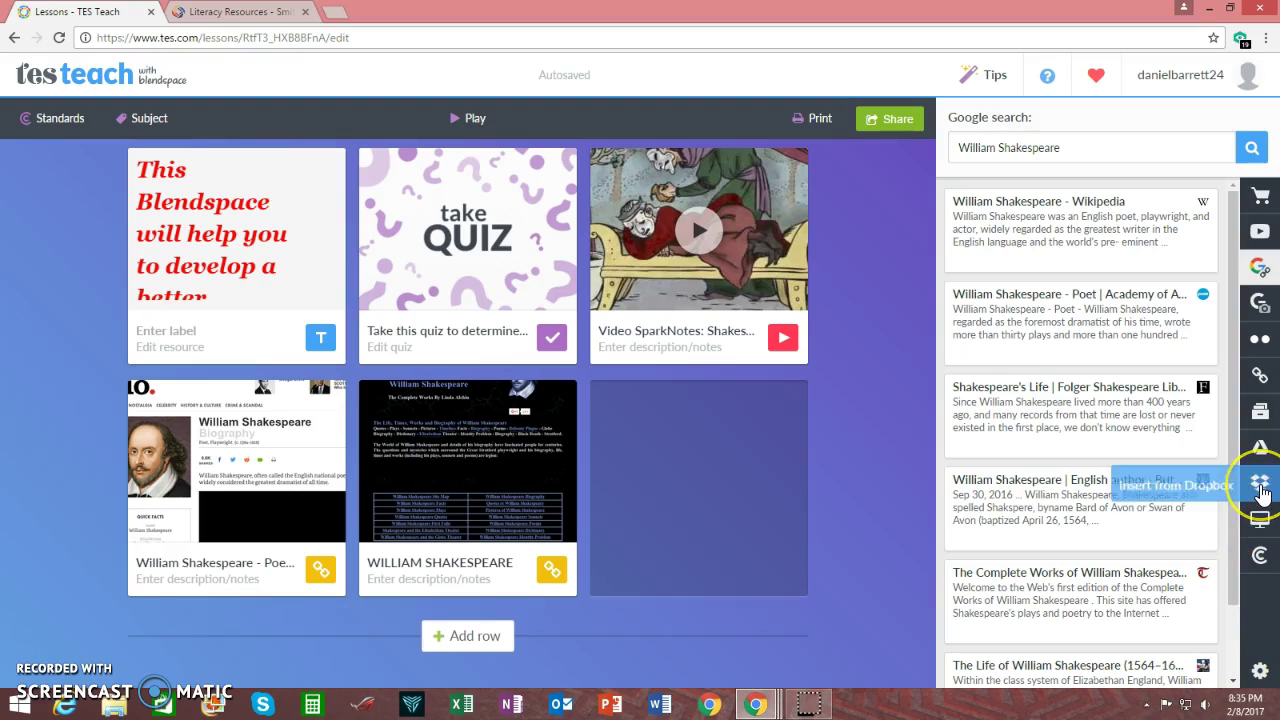
left_click(1260, 490)
left_click(1261, 450)
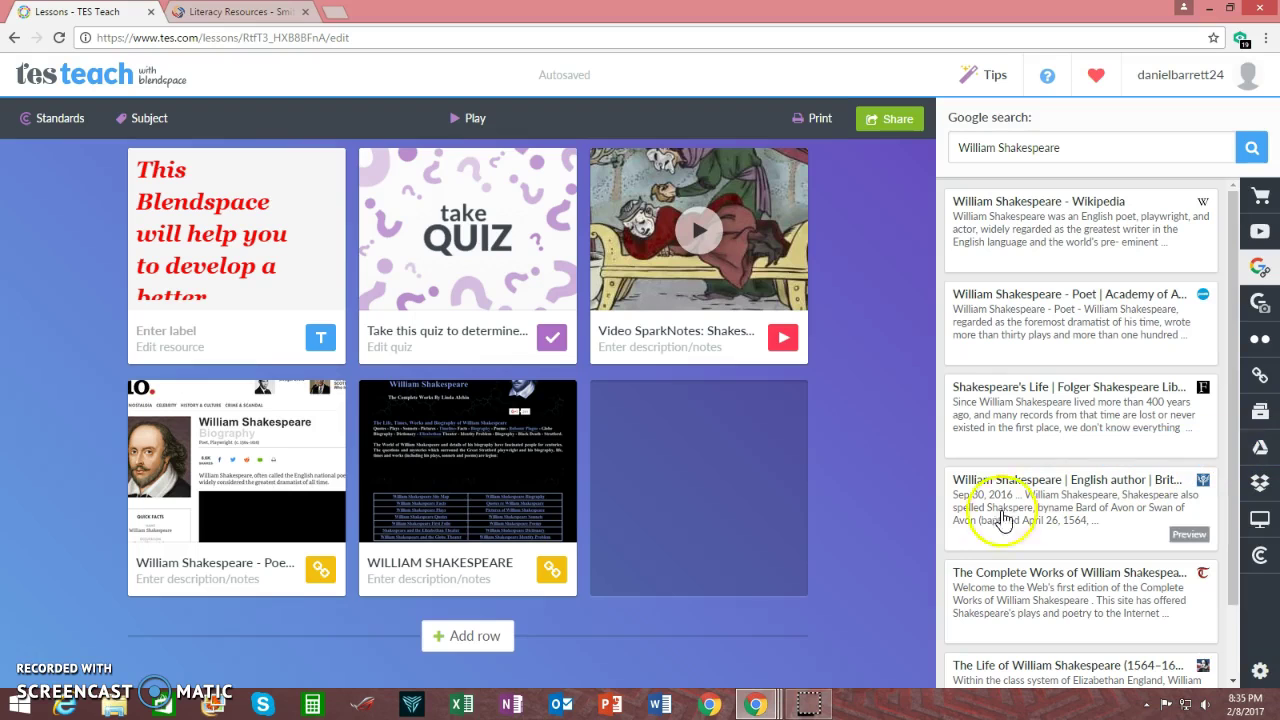
scroll(865, 518, "up", 1)
scroll(865, 518, "down", 1)
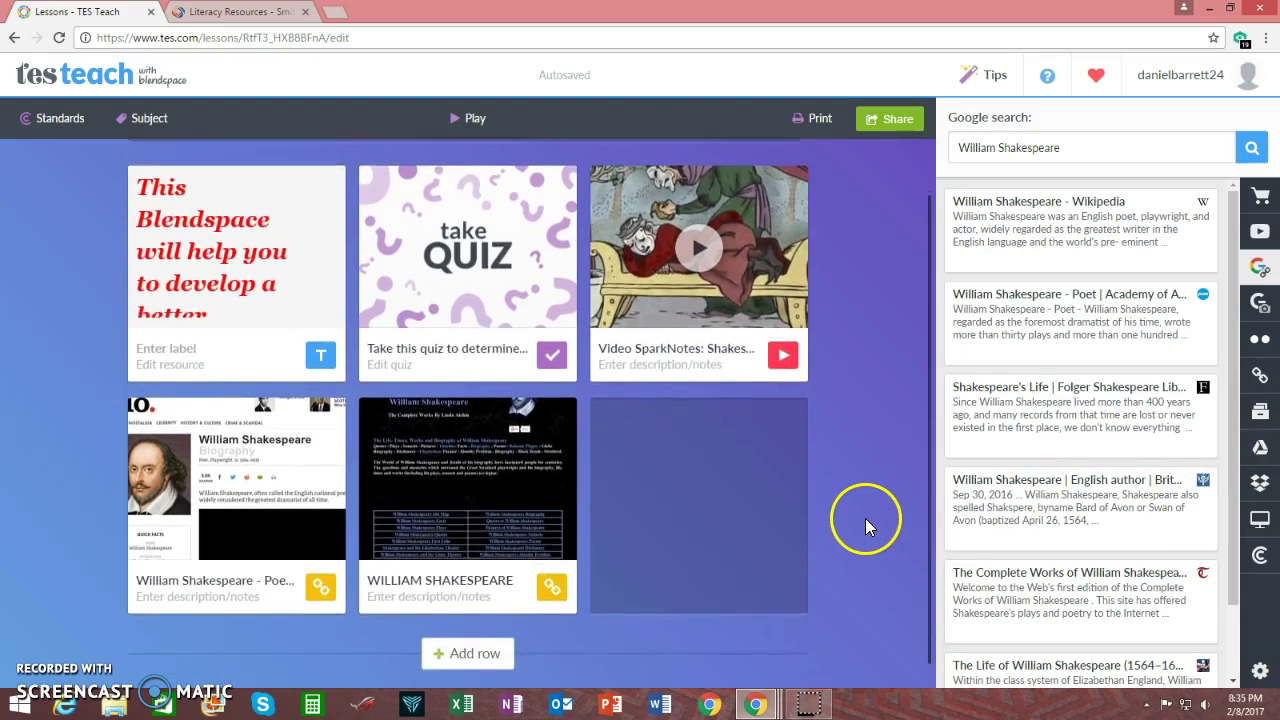
left_click(466, 640)
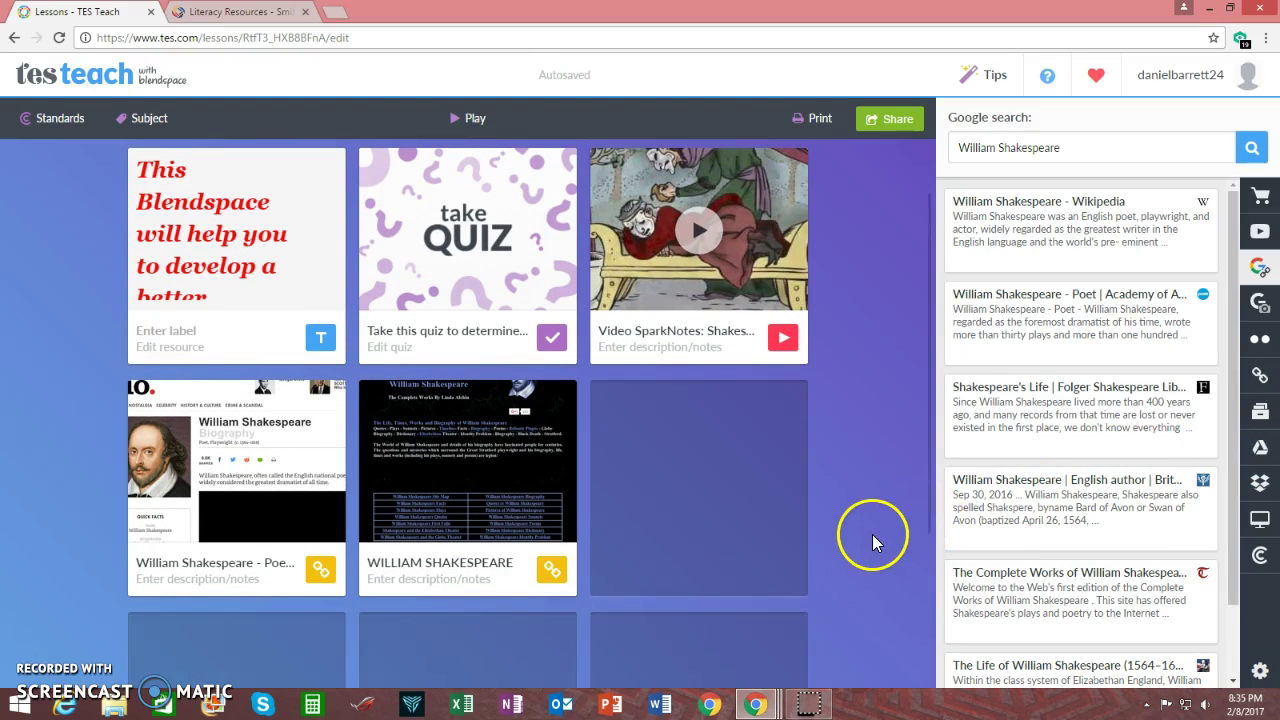
scroll(868, 536, "down", 2)
scroll(866, 540, "up", 3)
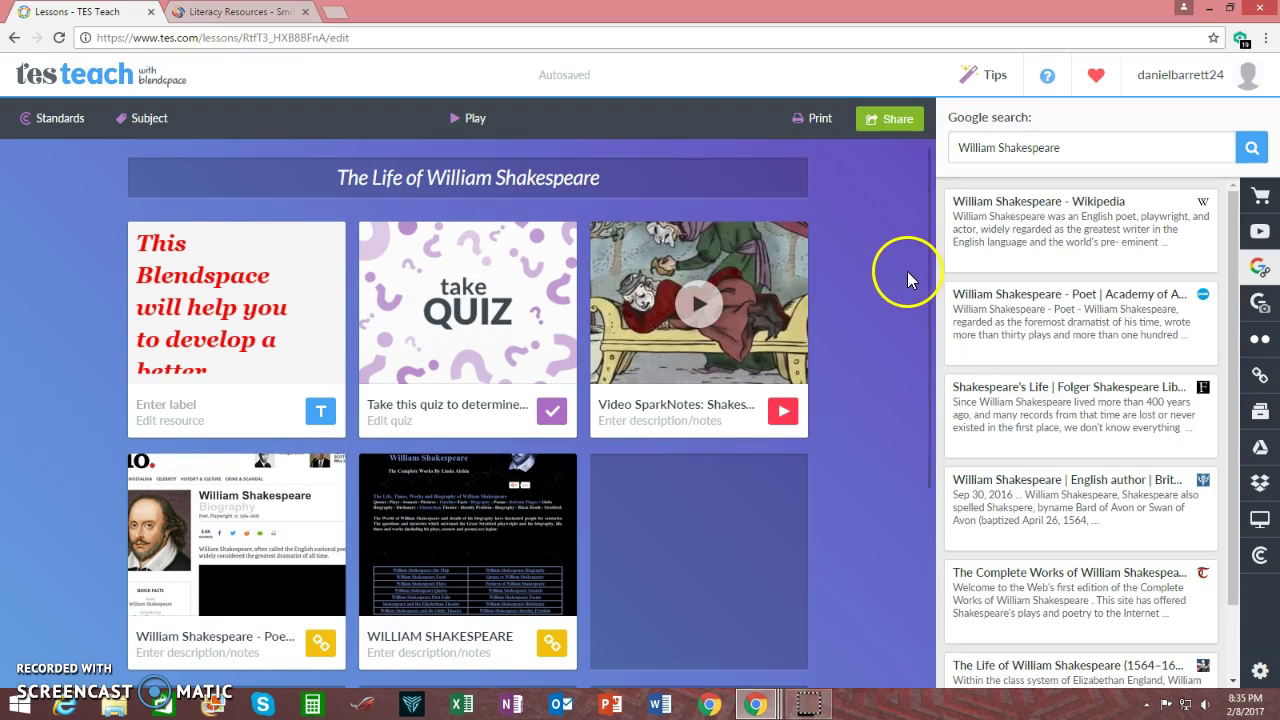
Preview the lesson, answer the quiz with Verona and 1564, submit it, then reset
left_click(466, 119)
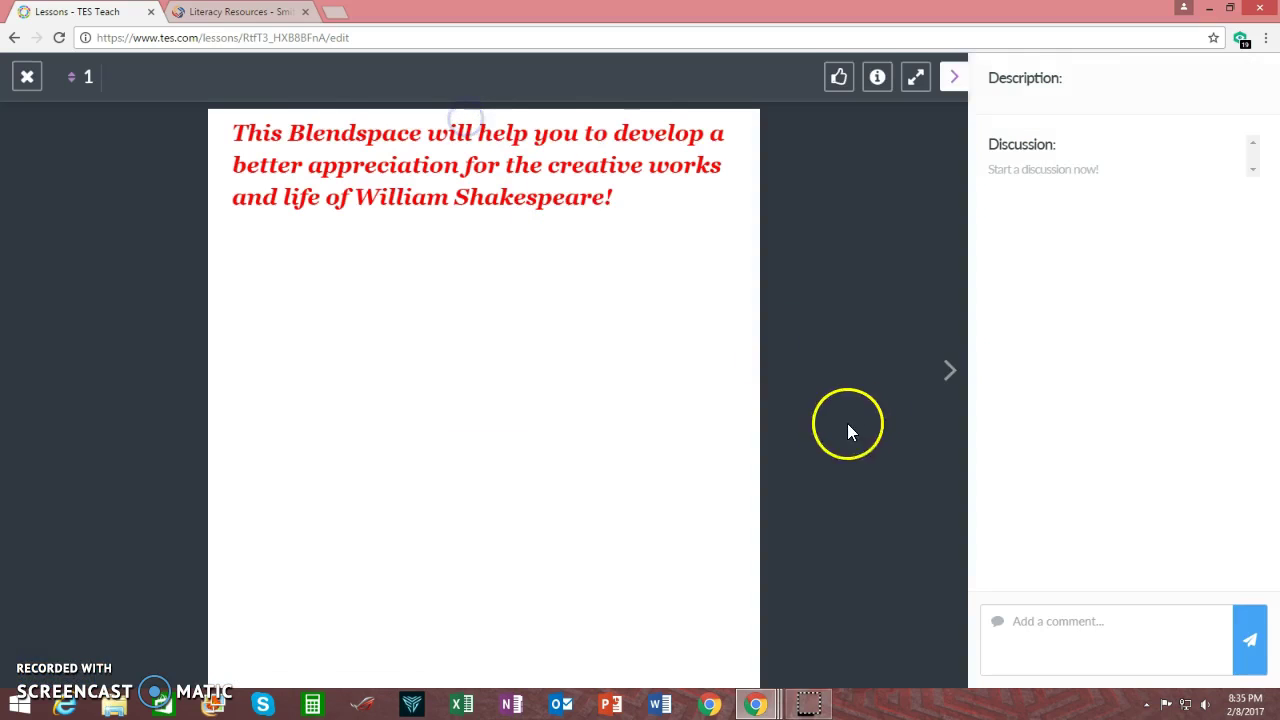
left_click(948, 373)
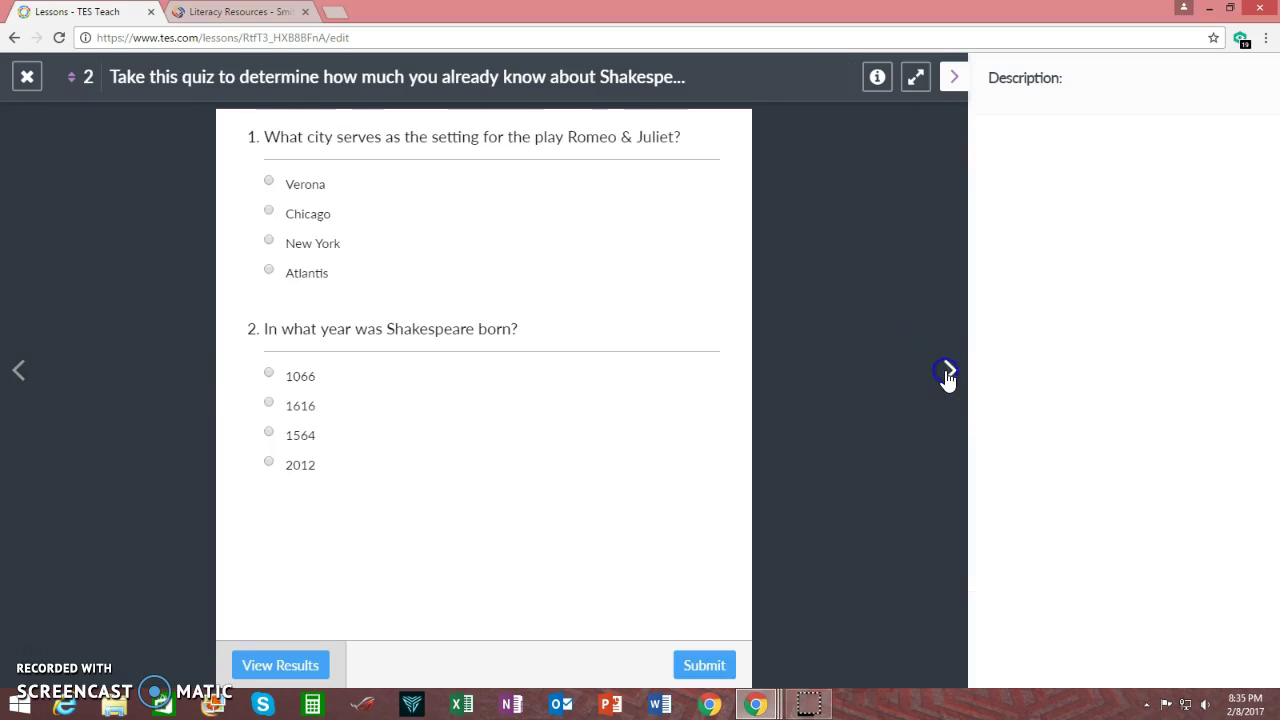
left_click(269, 183)
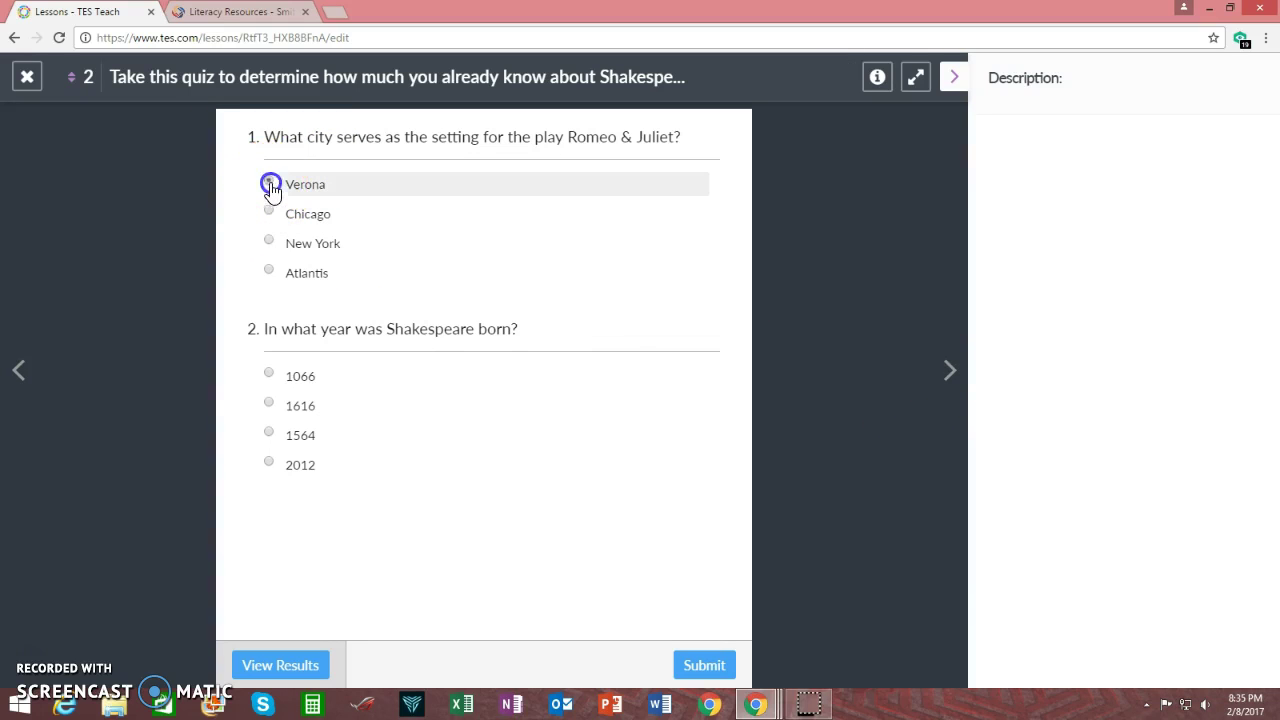
left_click(269, 432)
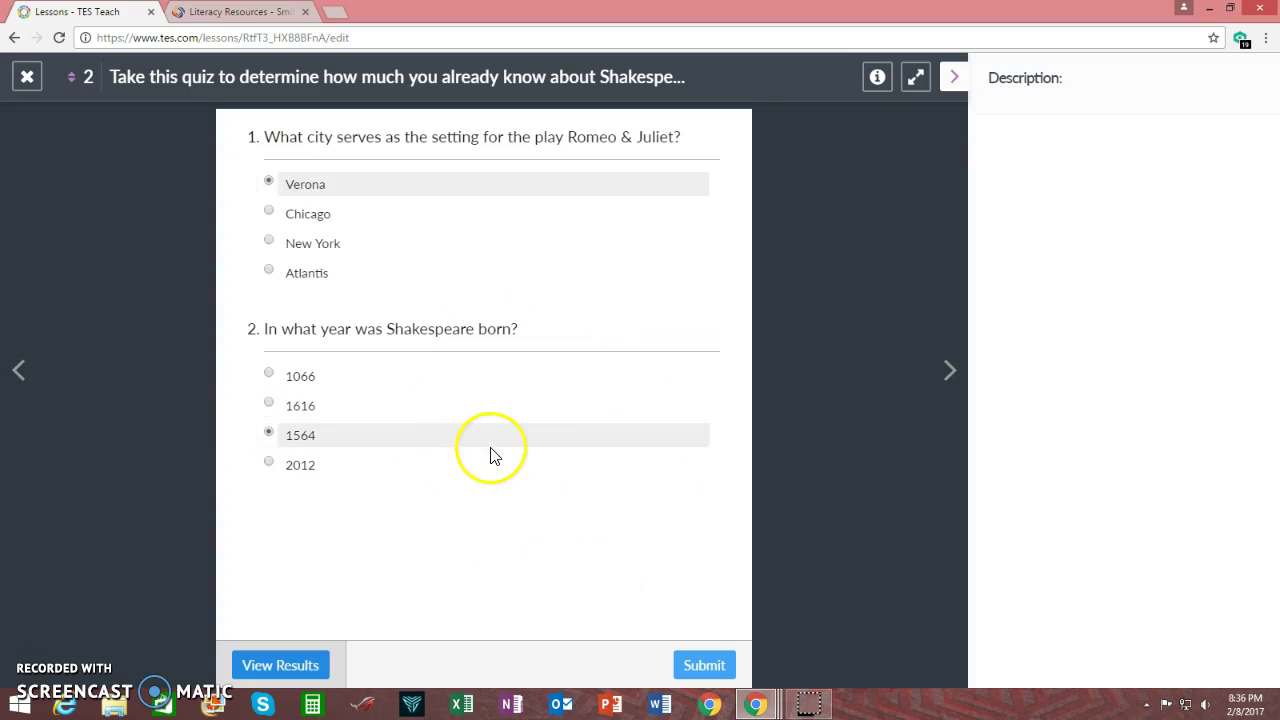
left_click(694, 667)
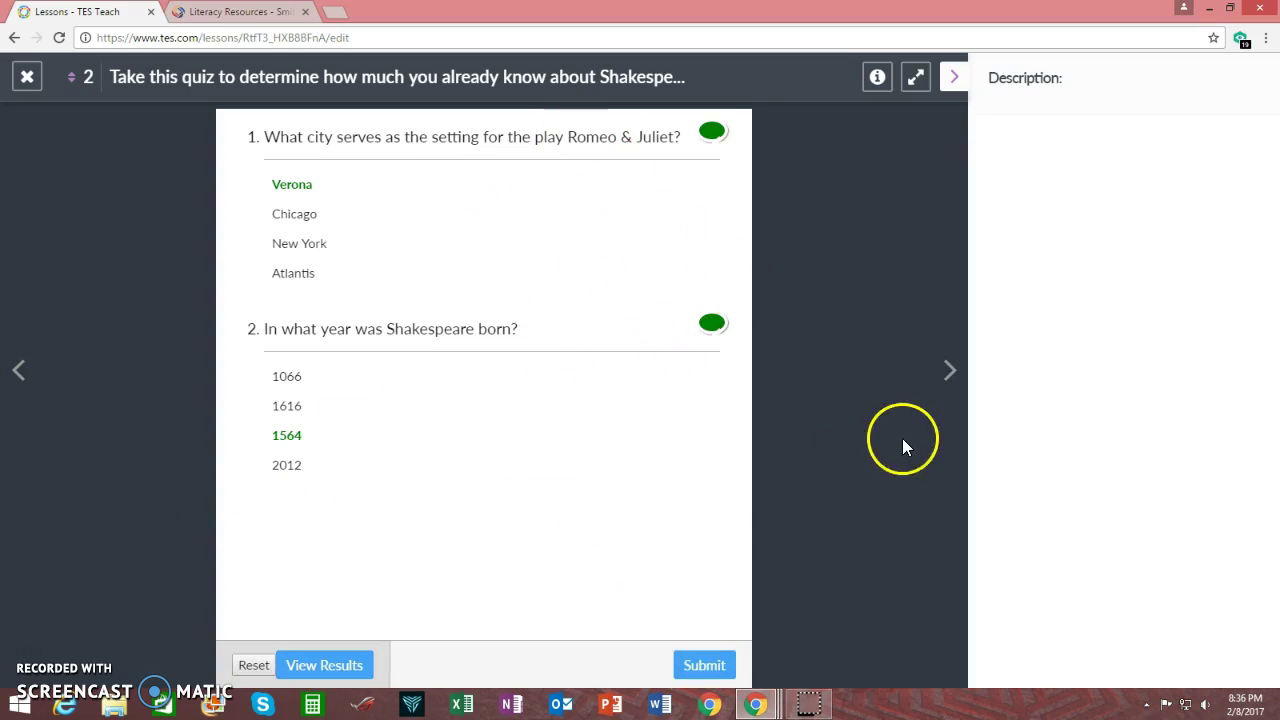
left_click(252, 665)
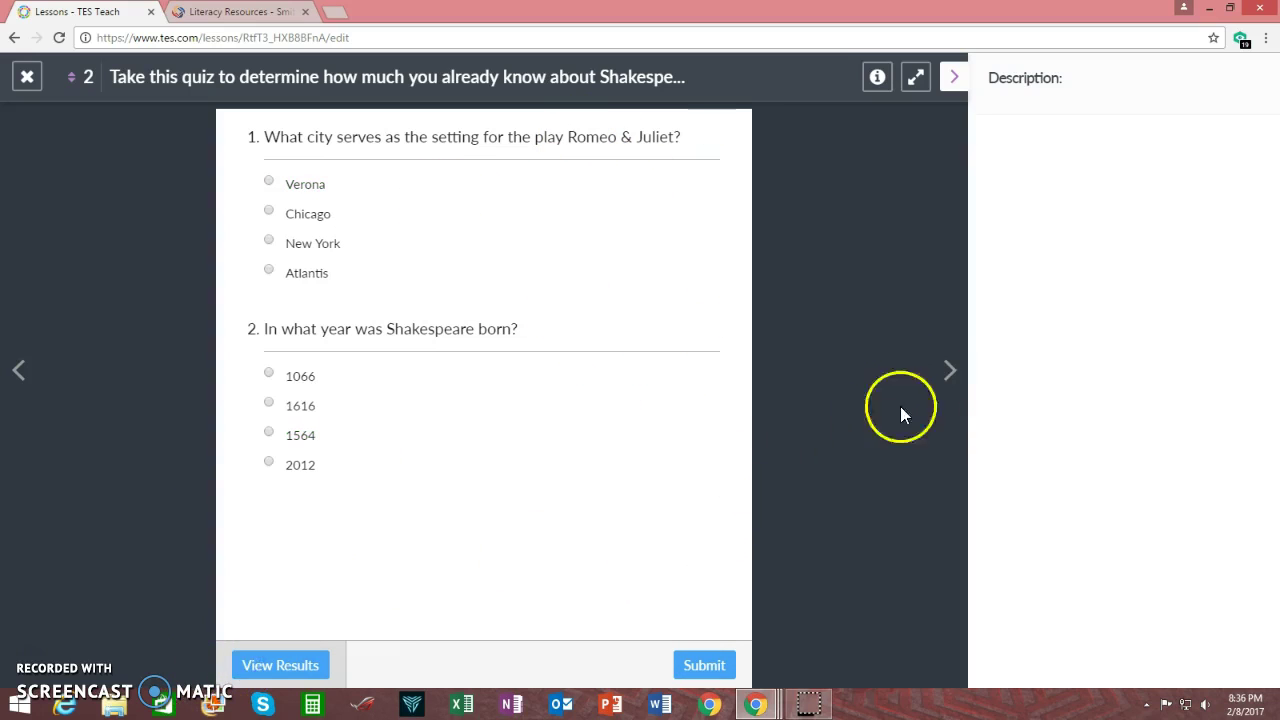
Play the Hamlet video, view the Biography.com and William Shakespeare tiles, then exit the preview
left_click(948, 372)
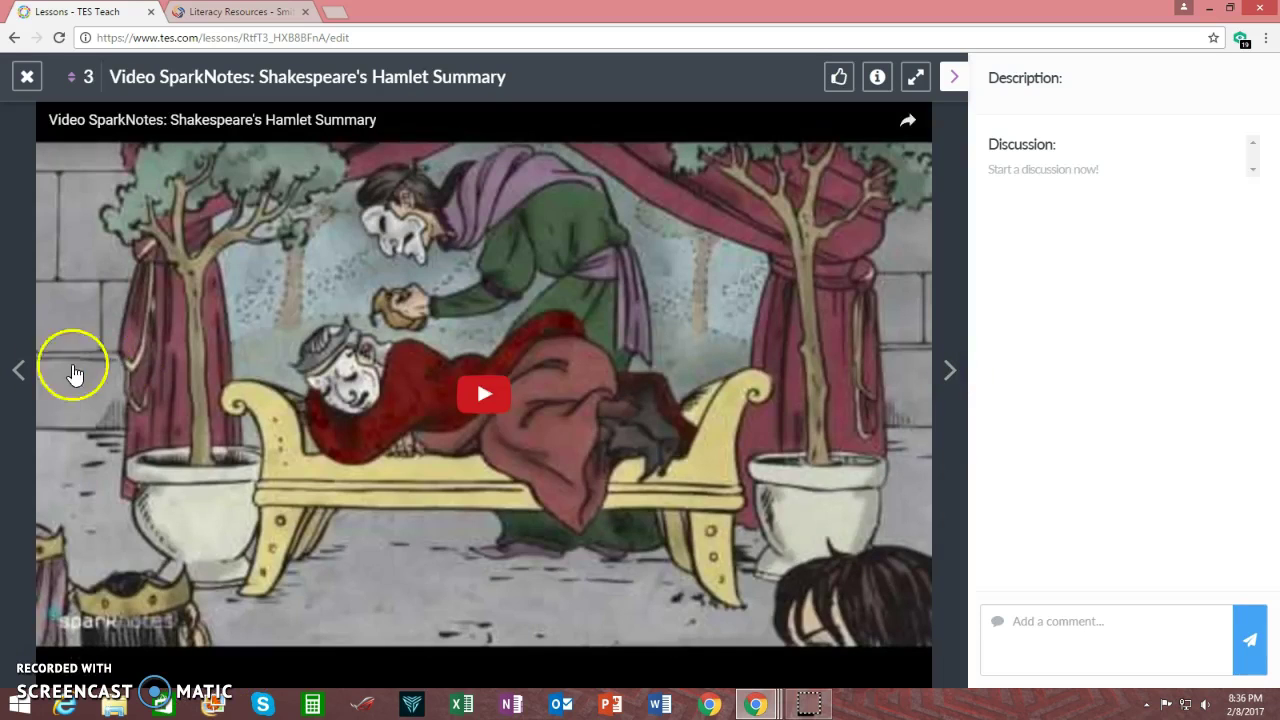
left_click(22, 373)
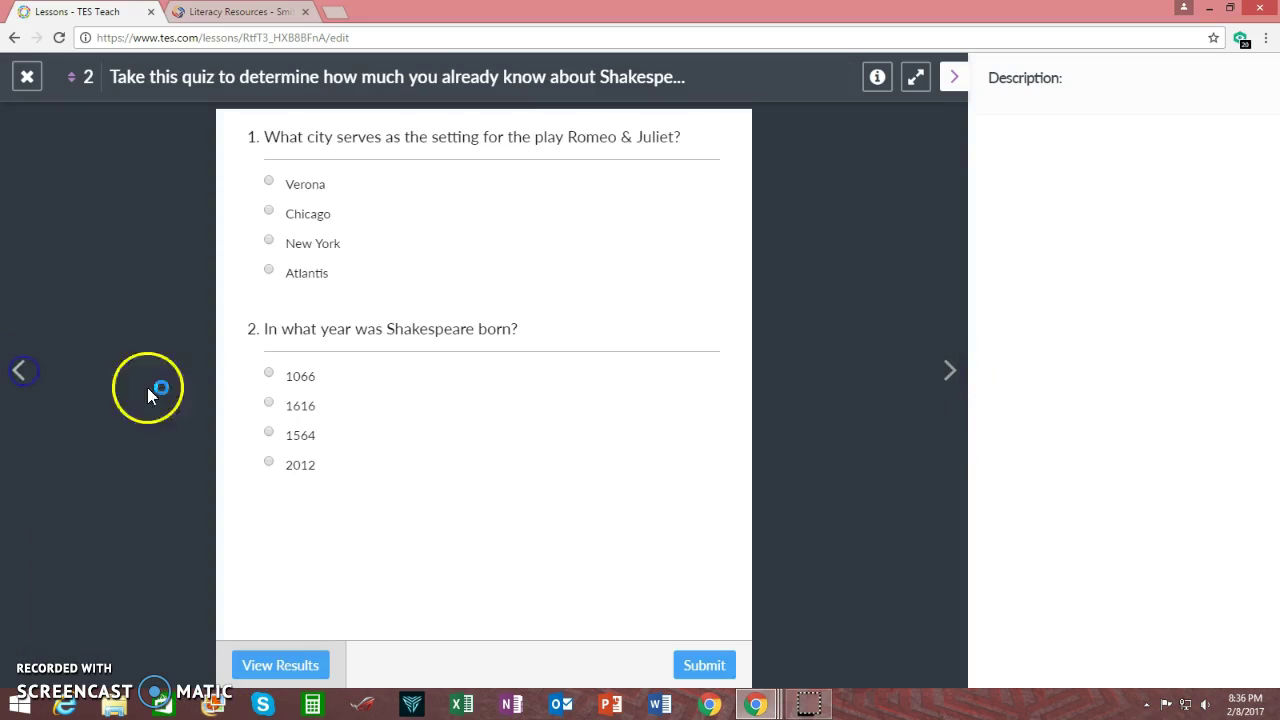
left_click(948, 373)
left_click(476, 393)
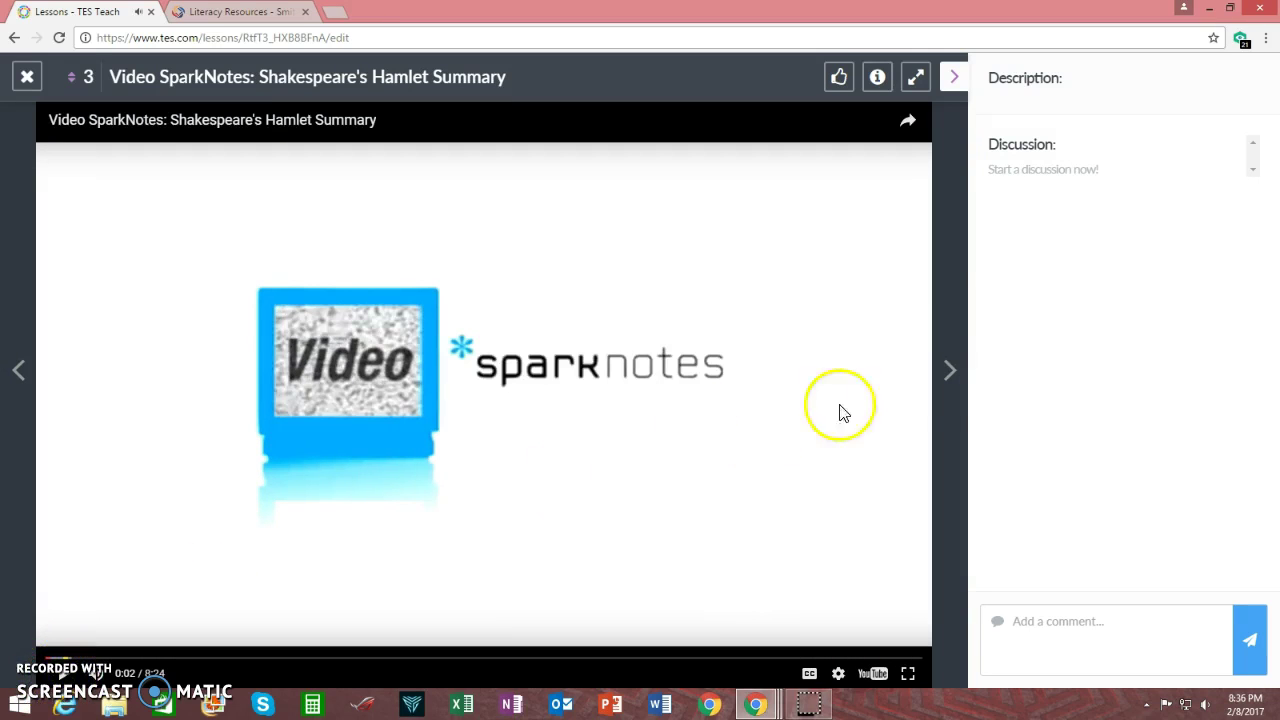
left_click(950, 372)
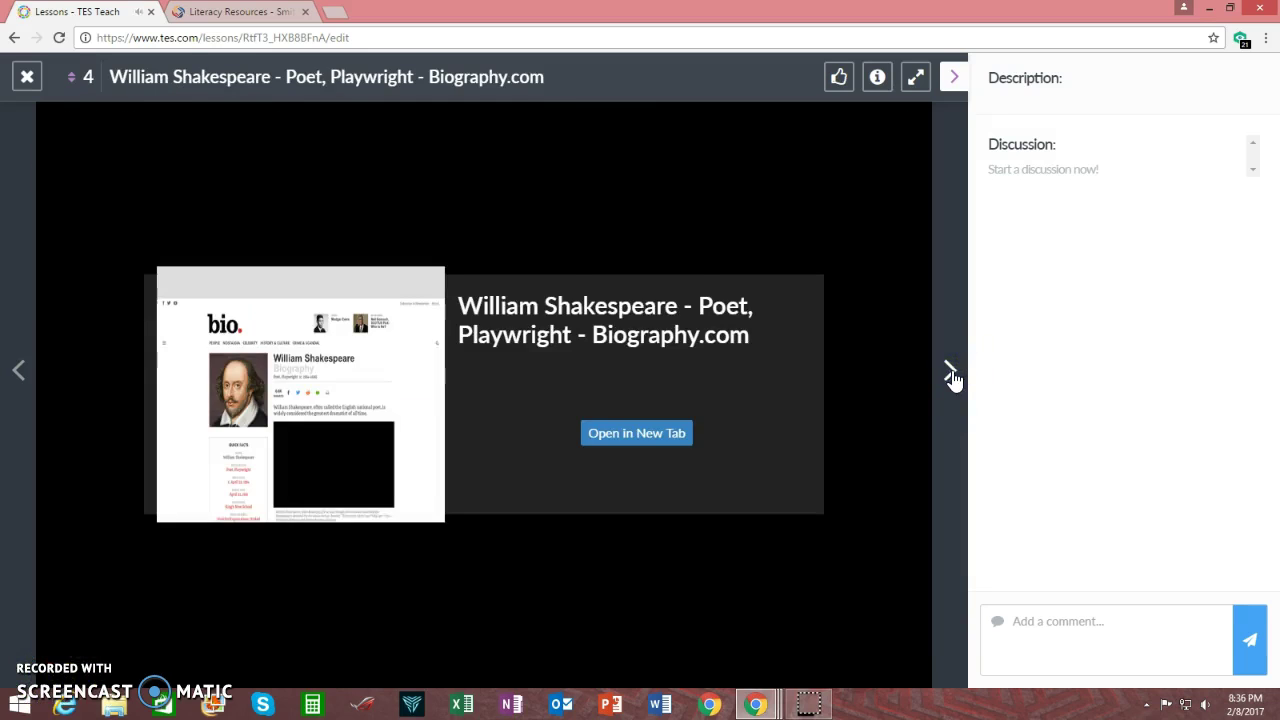
left_click(951, 373)
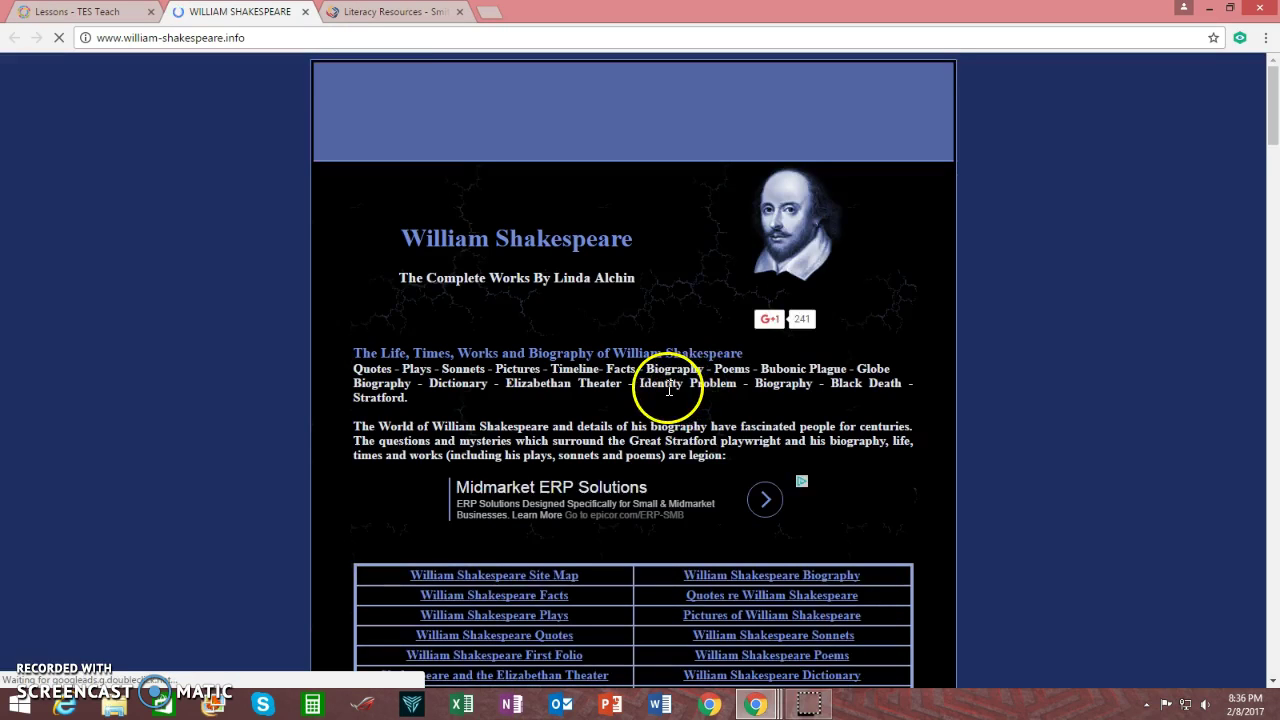
left_click(110, 14)
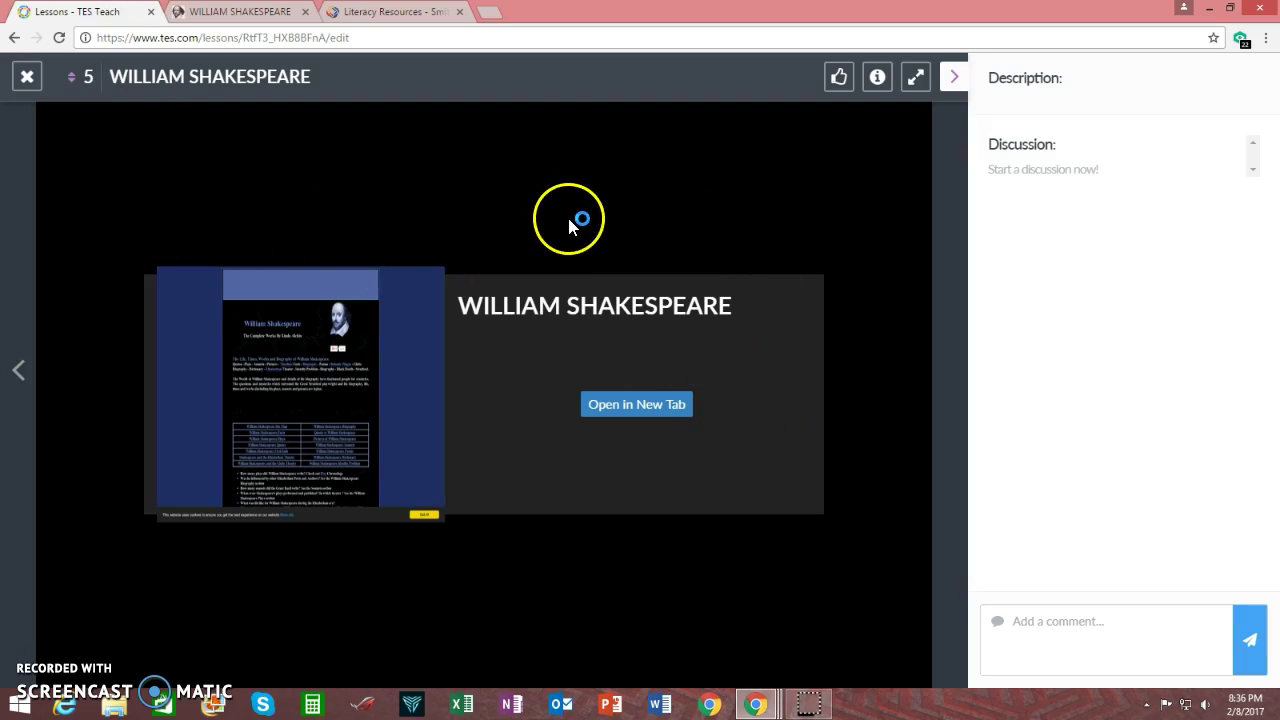
left_click(25, 77)
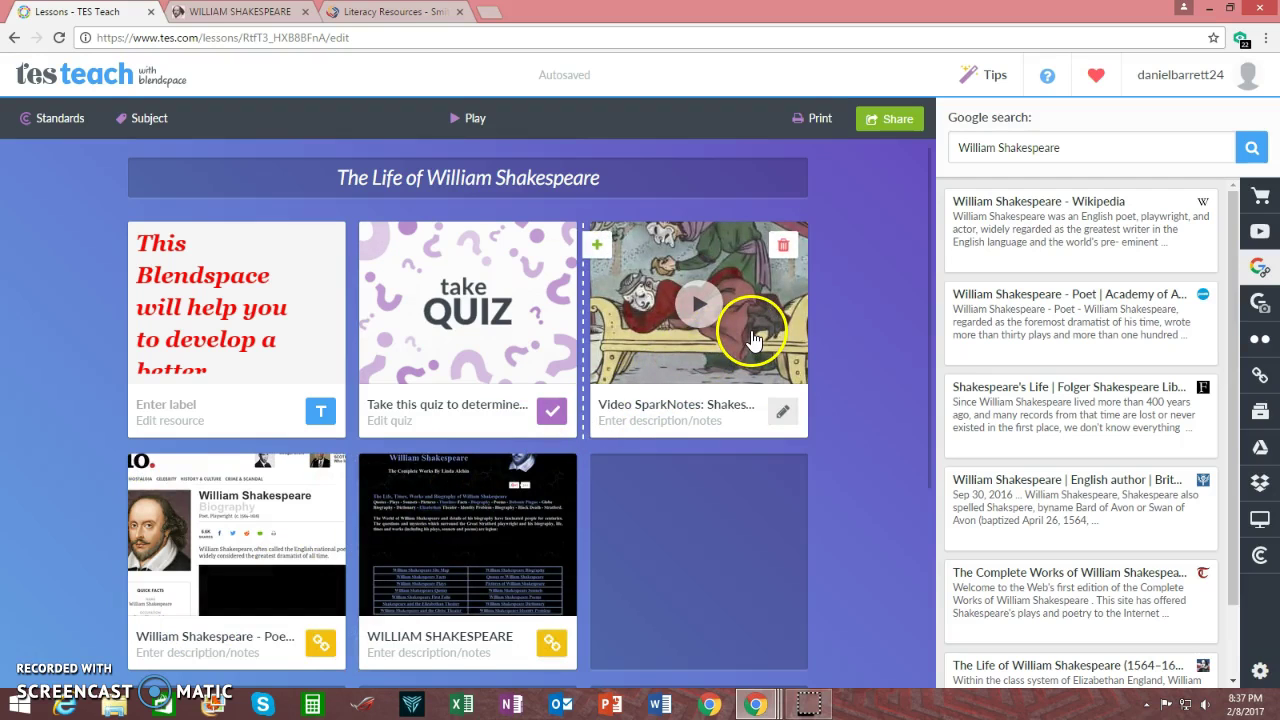
Move the SparkNotes Hamlet video tile from the top-right slot to the start of row two
left_click_drag(750, 330, 245, 505)
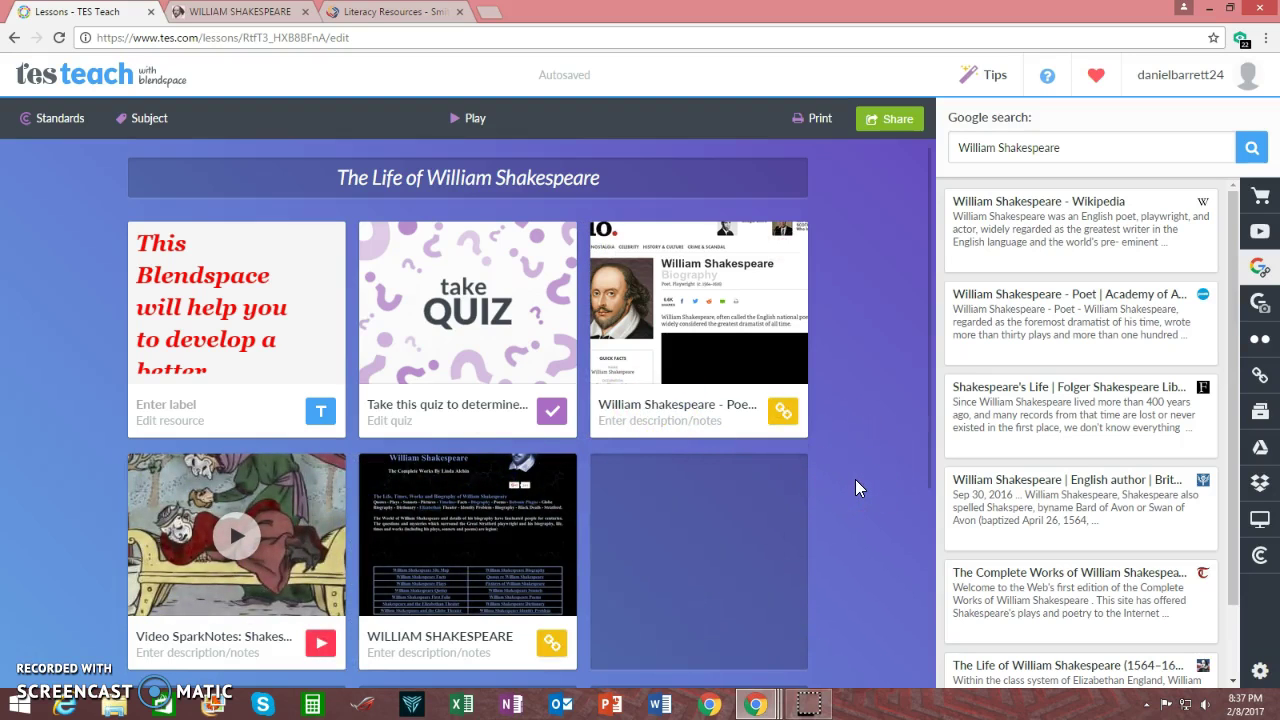
scroll(855, 479, "down", 2)
scroll(854, 478, "up", 1)
scroll(854, 476, "up", 1)
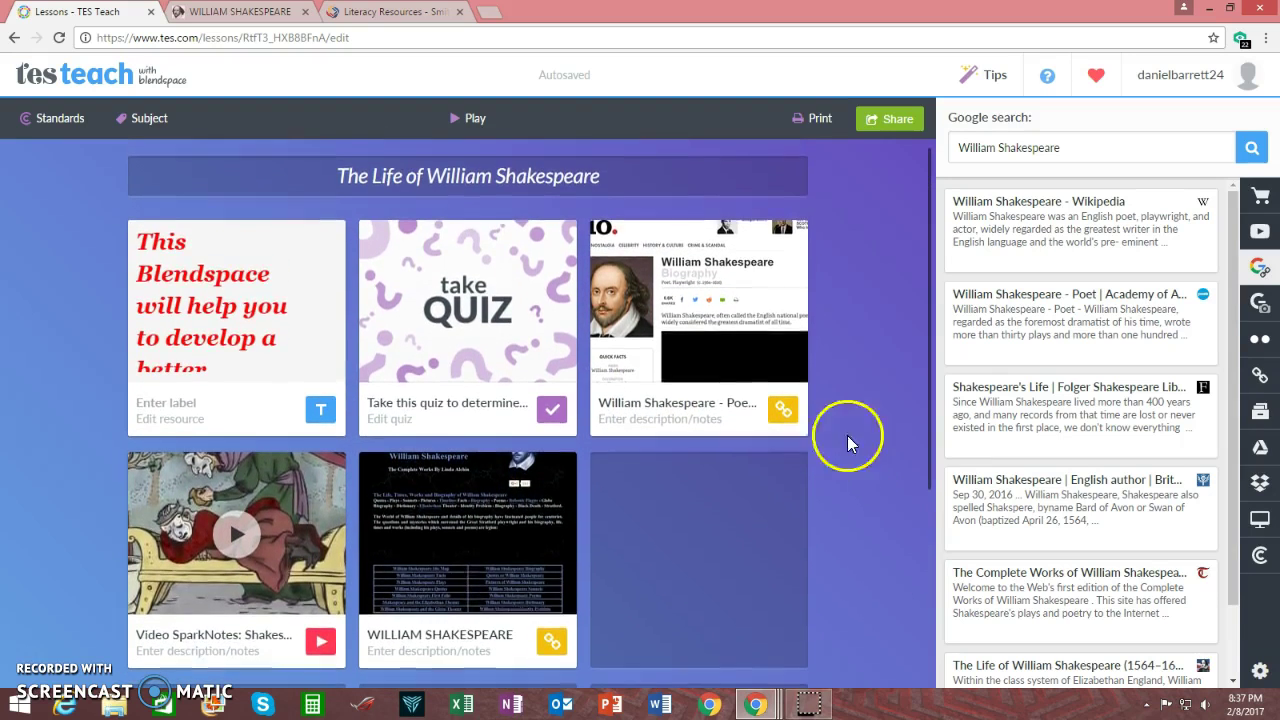
Try the Share panel's Google Classroom and Twitter options, closing each pop-up window
left_click(895, 128)
left_click(897, 122)
left_click(895, 126)
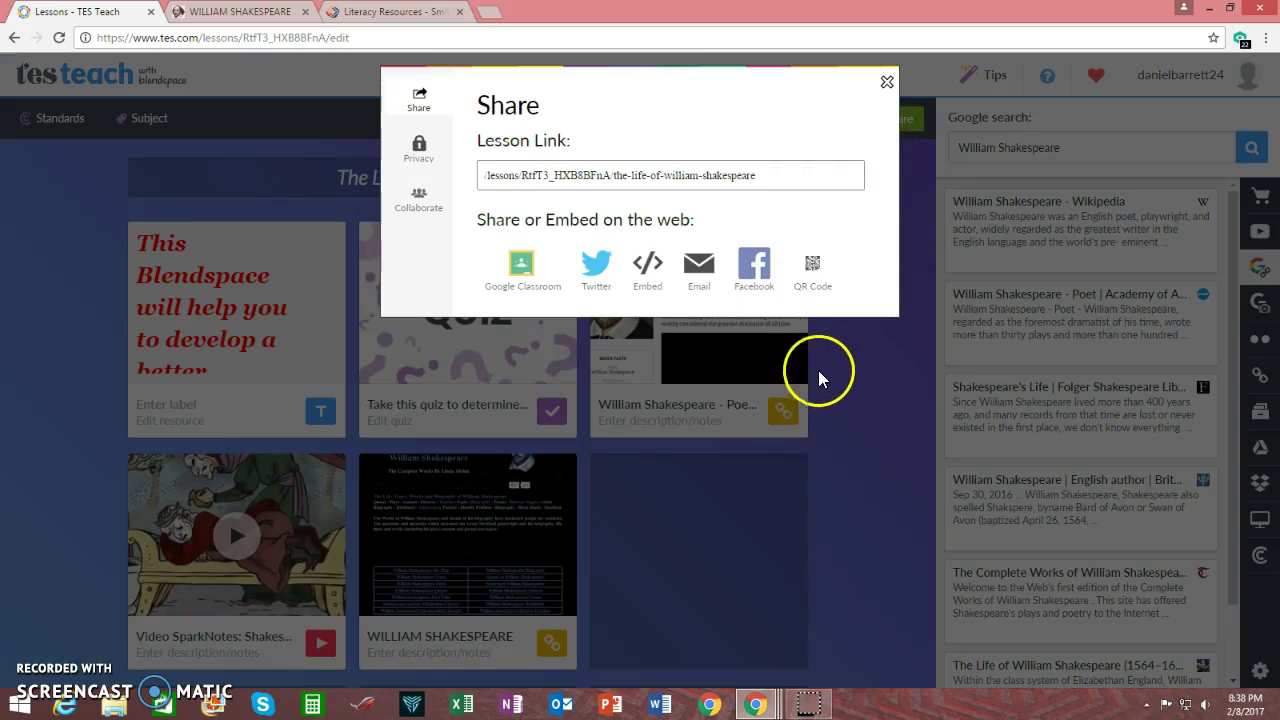
left_click(522, 268)
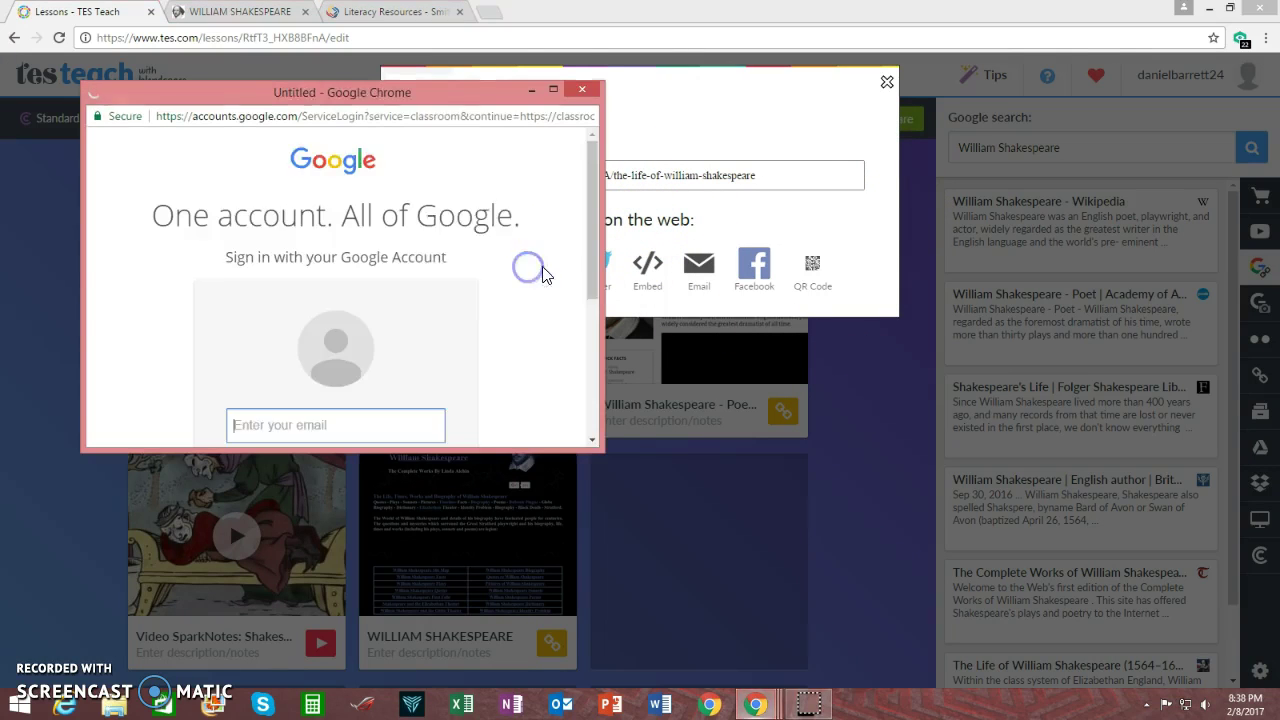
left_click(578, 89)
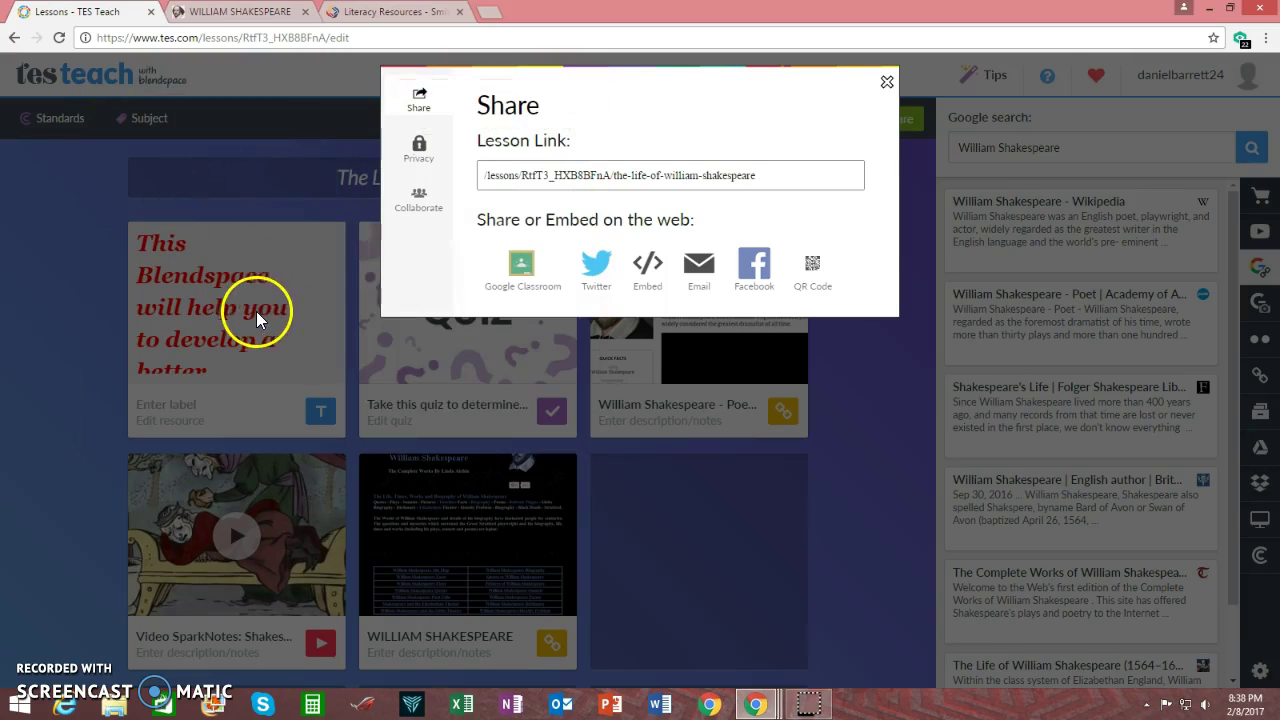
left_click(583, 296)
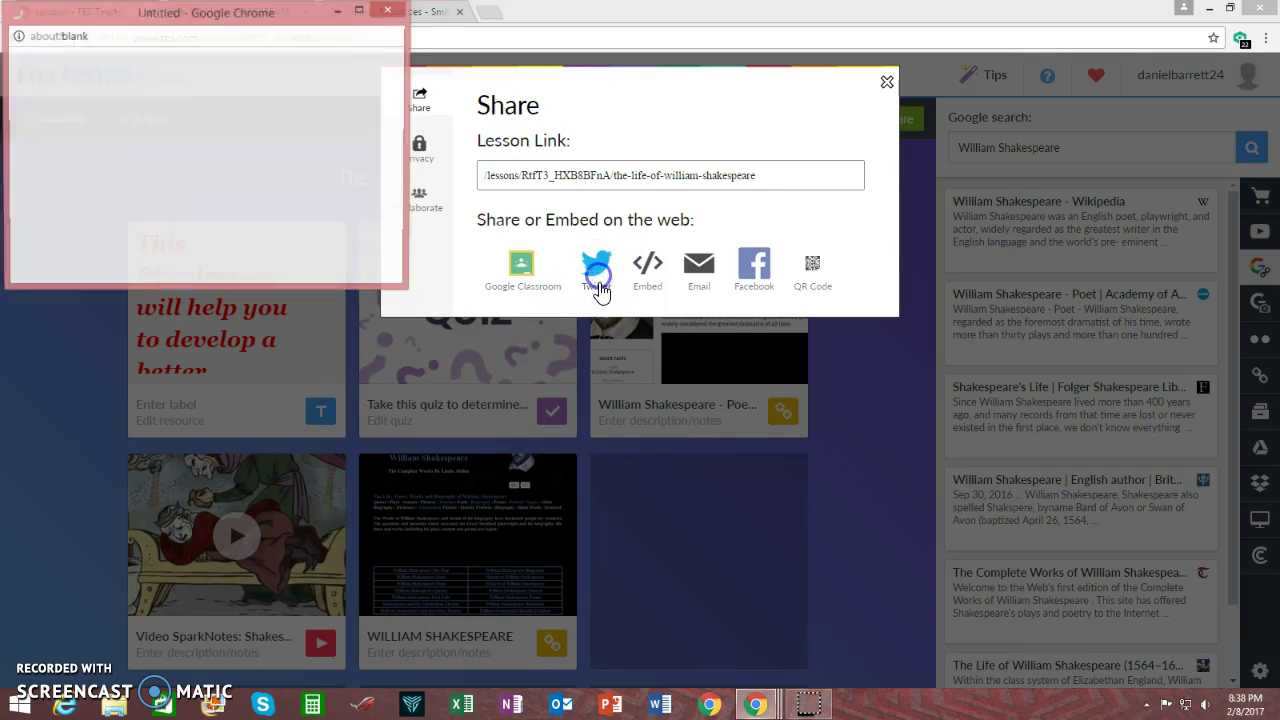
left_click(389, 12)
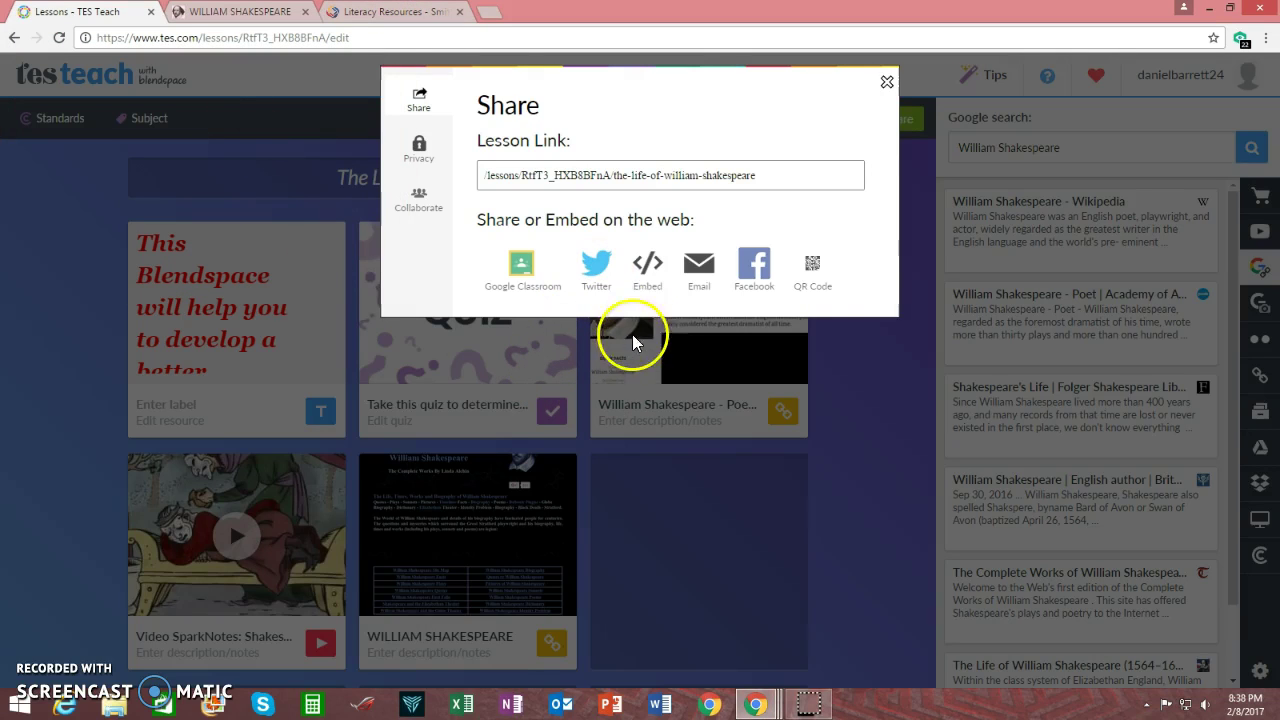
Try the e-mail share form's recipient and message fields, then close Share
left_click(699, 264)
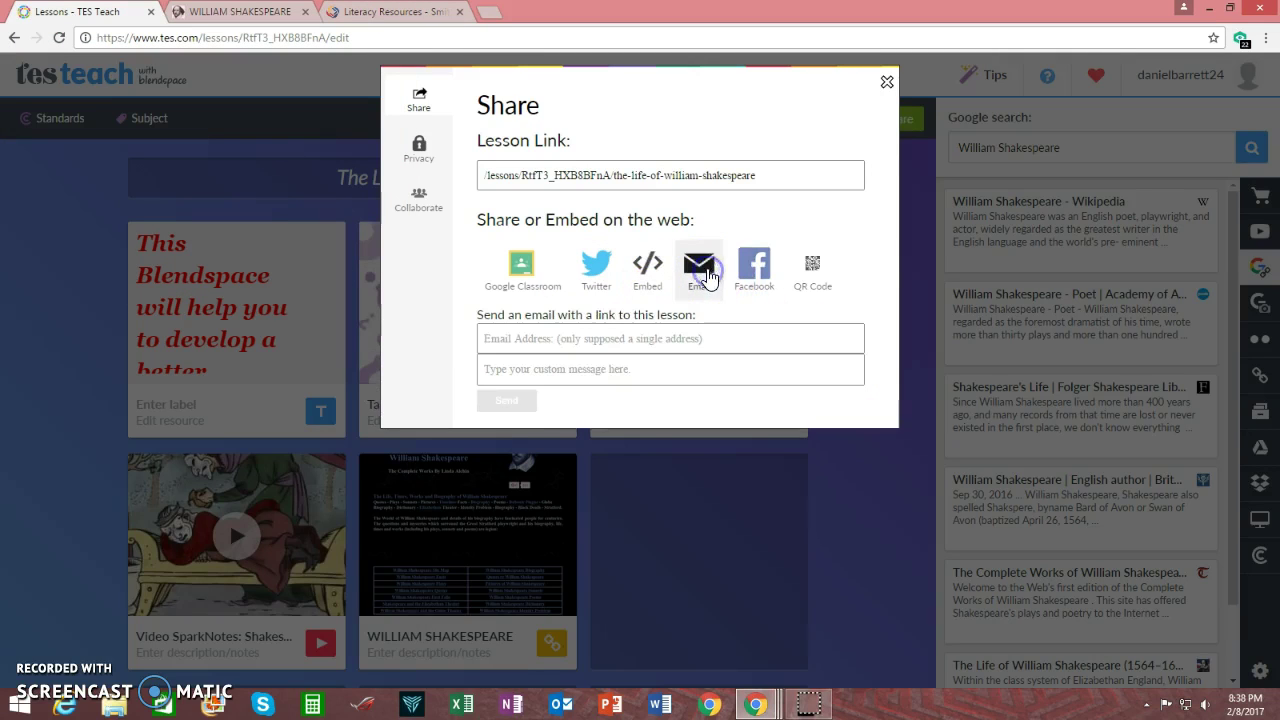
left_click(618, 338)
left_click(620, 372)
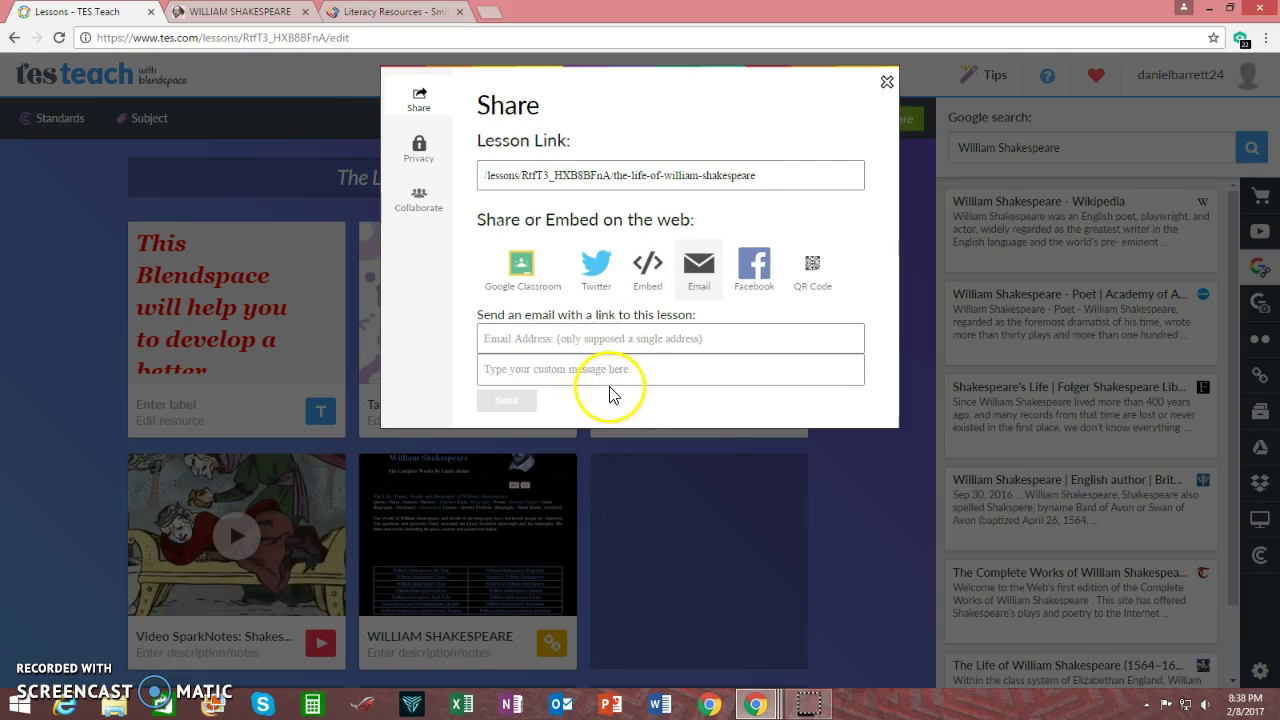
left_click(887, 82)
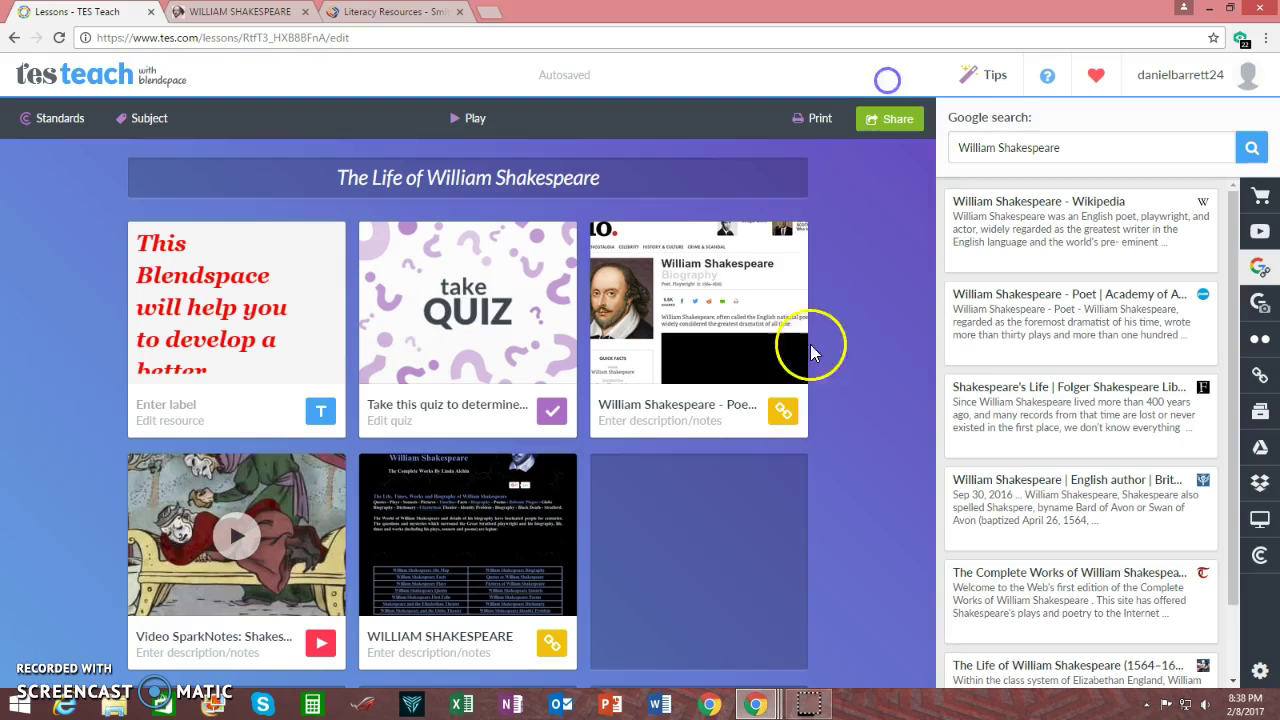
Reopen Share, view the QR code, then select the whole 800×550 iframe embed code
left_click(906, 124)
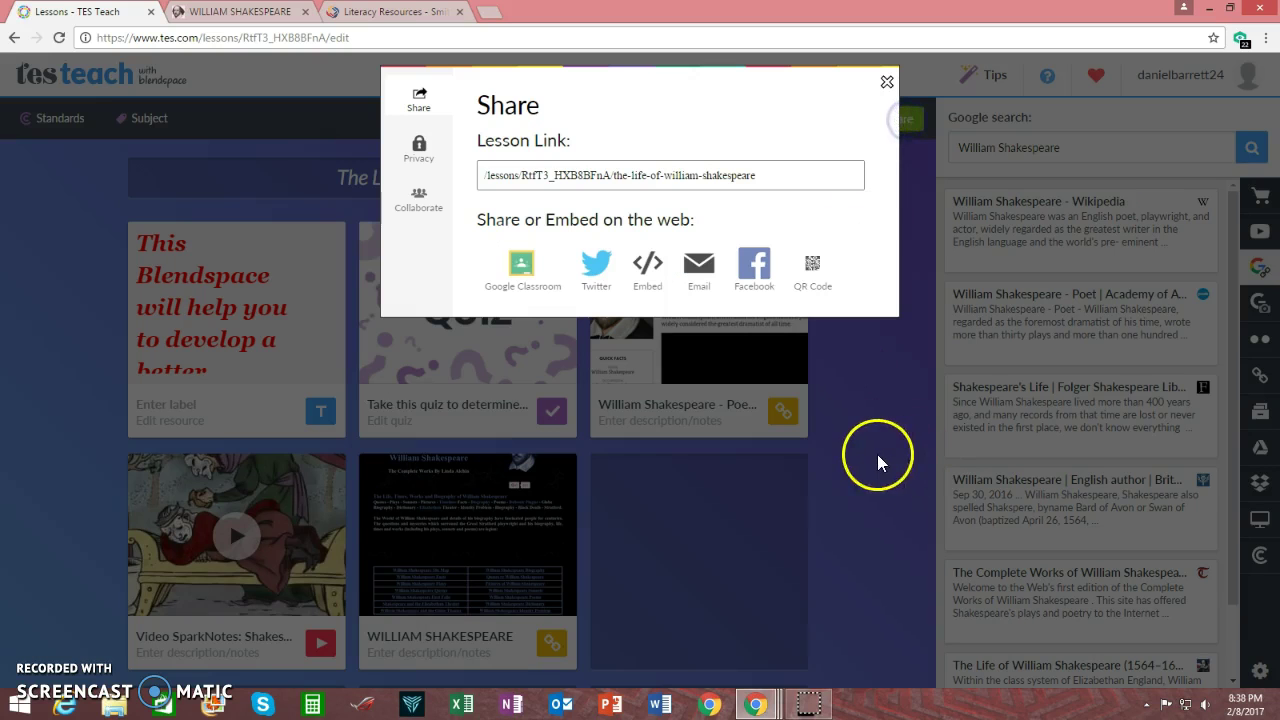
left_click(814, 285)
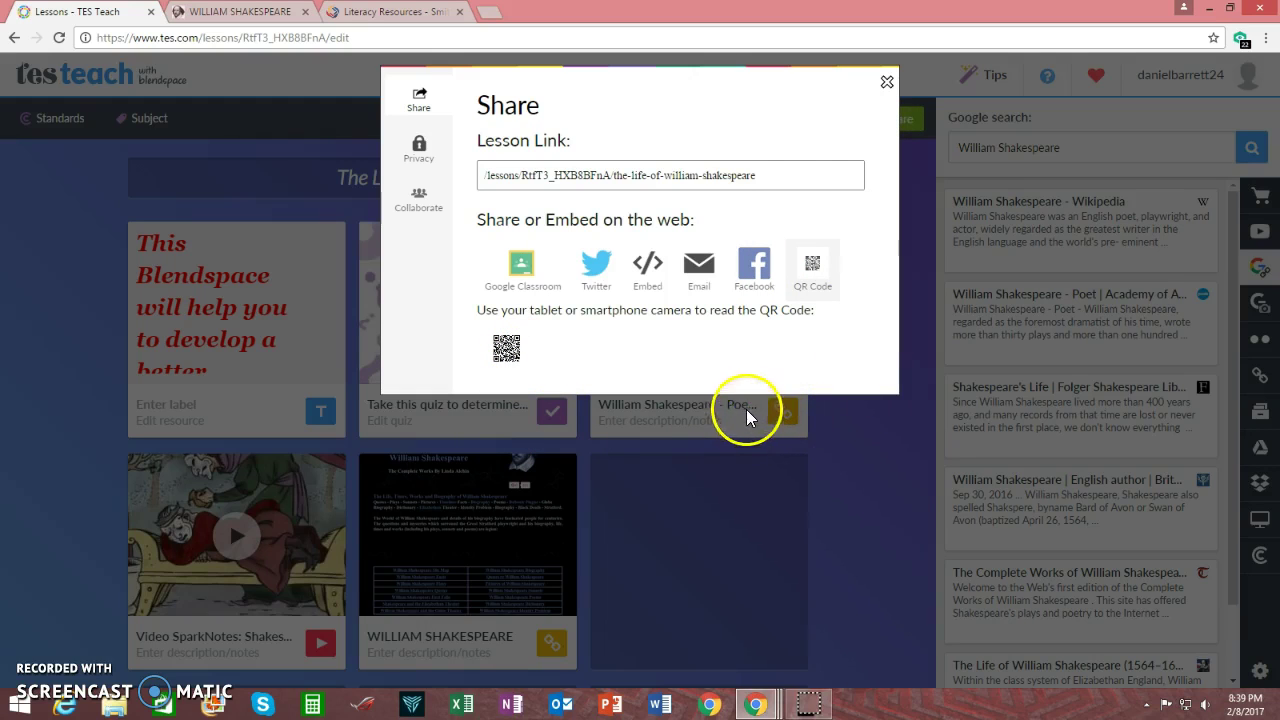
left_click(648, 272)
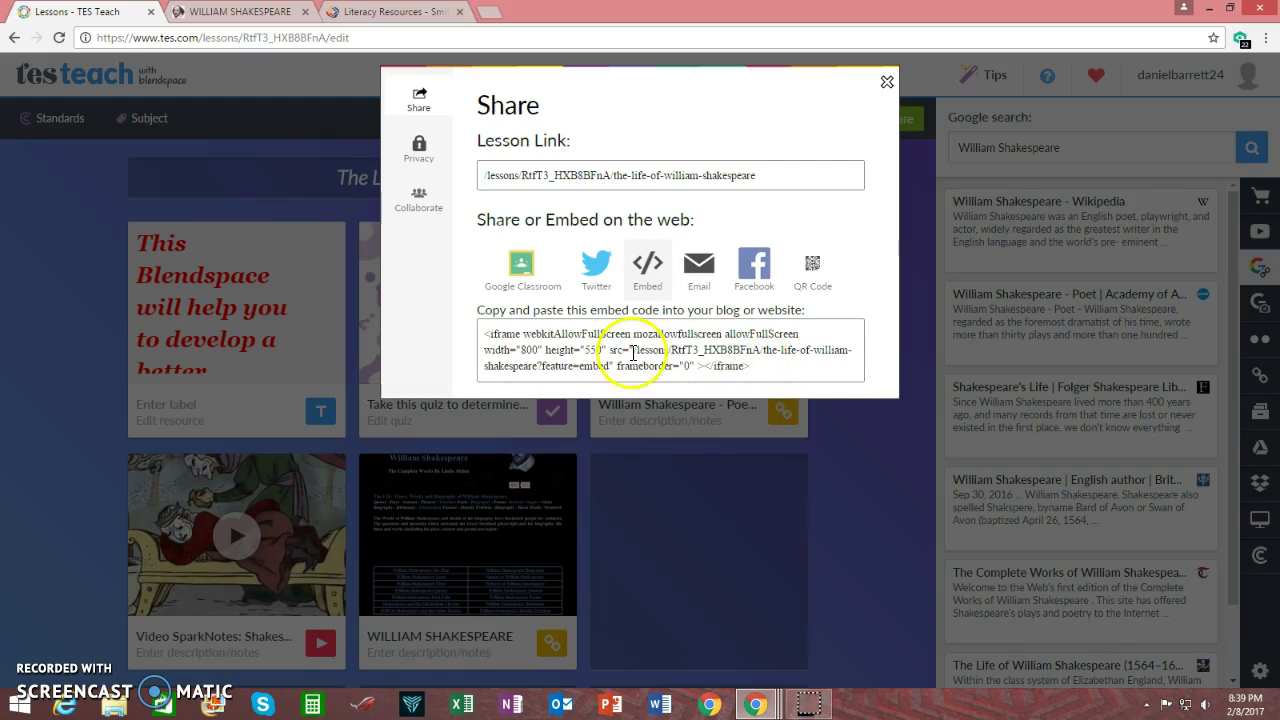
left_click_drag(752, 366, 451, 338)
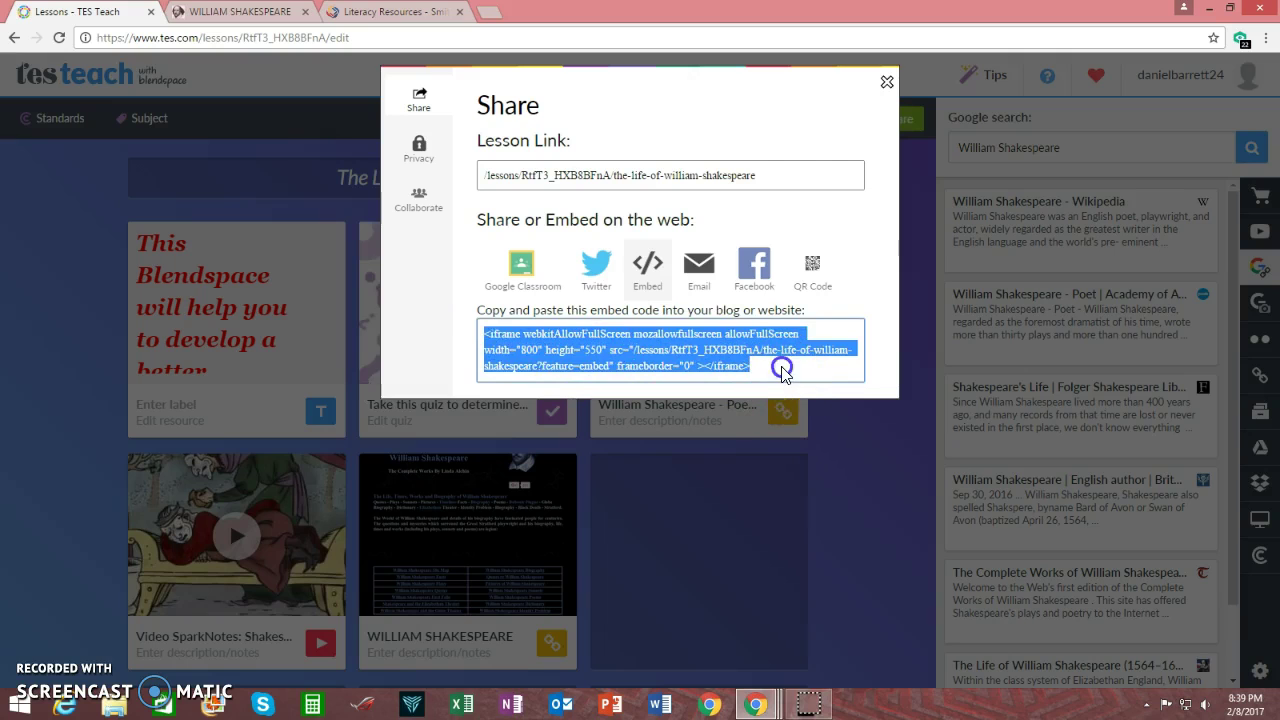
Check out the school's Literacy Resources page for editing in SchoolMessenger Presence
left_click(403, 14)
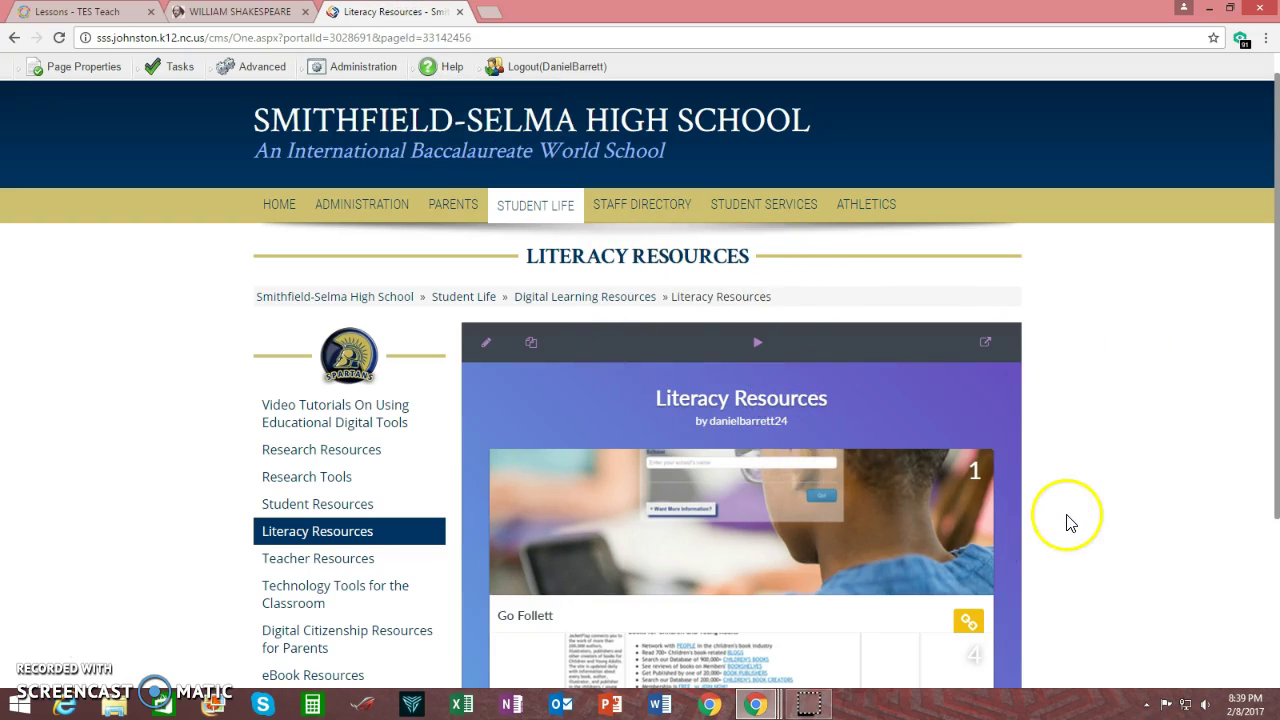
scroll(1066, 520, "down", 3)
scroll(1066, 520, "up", 2)
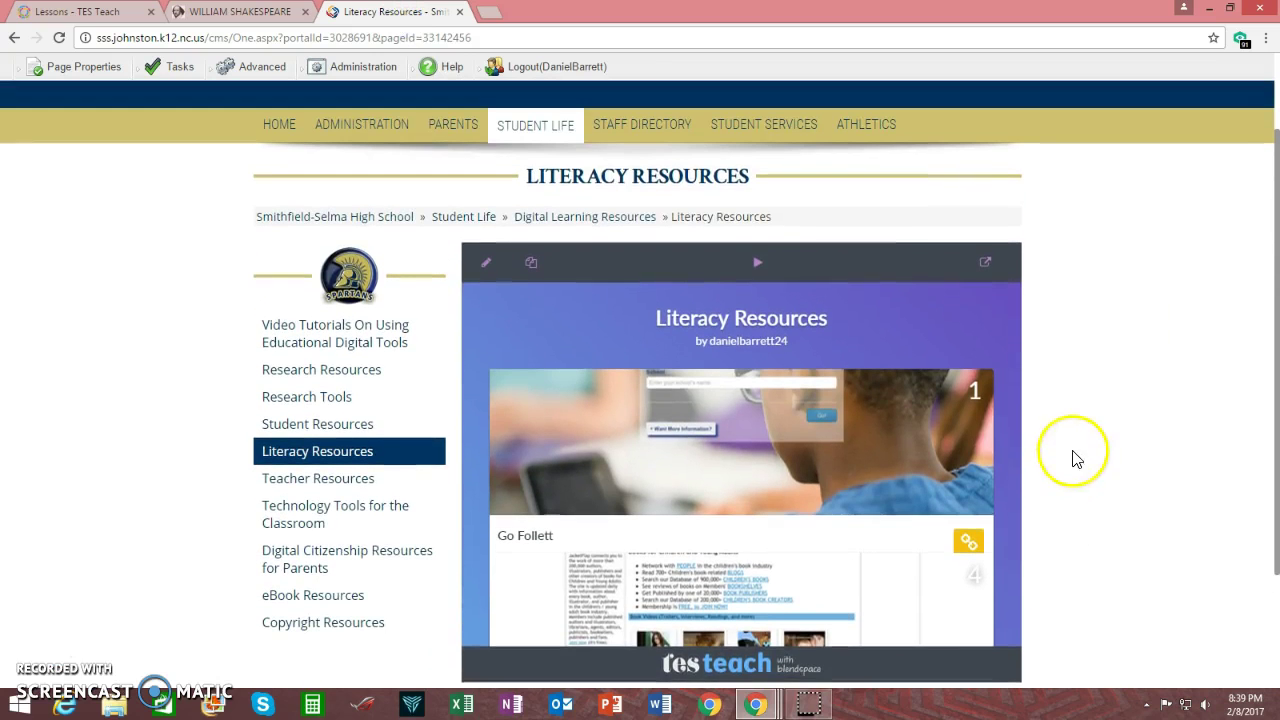
left_click(84, 72)
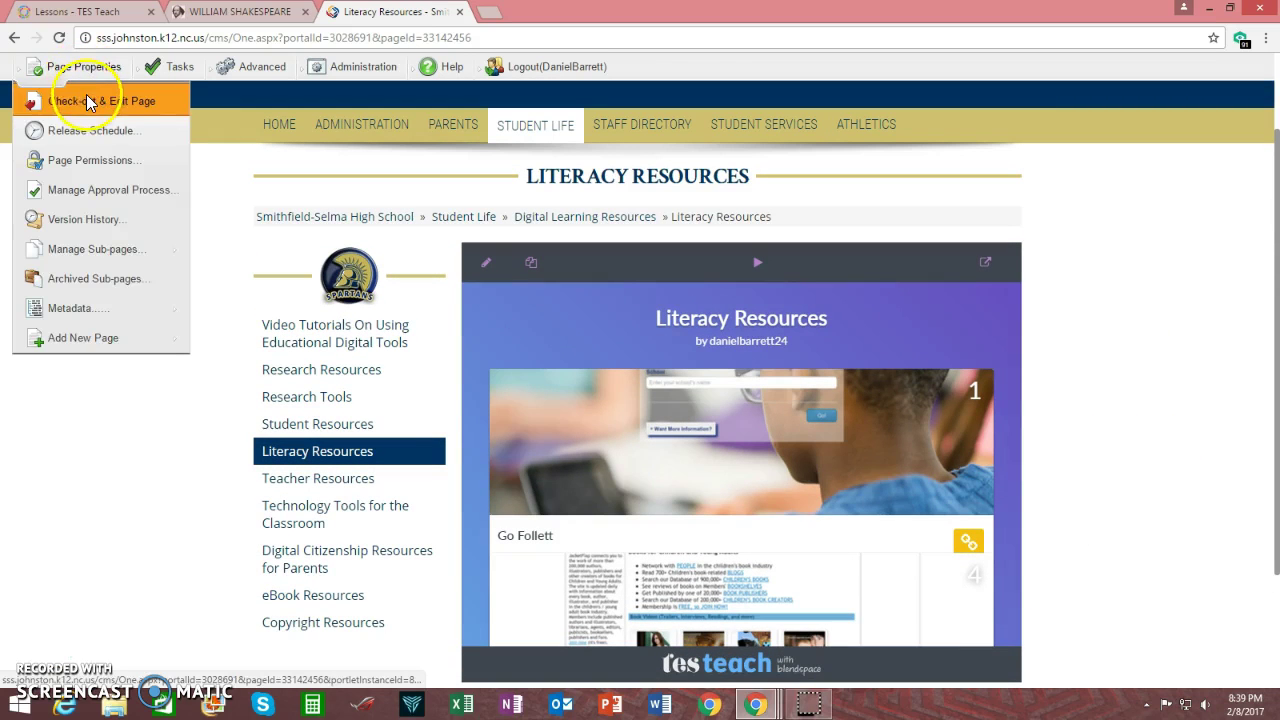
left_click(127, 114)
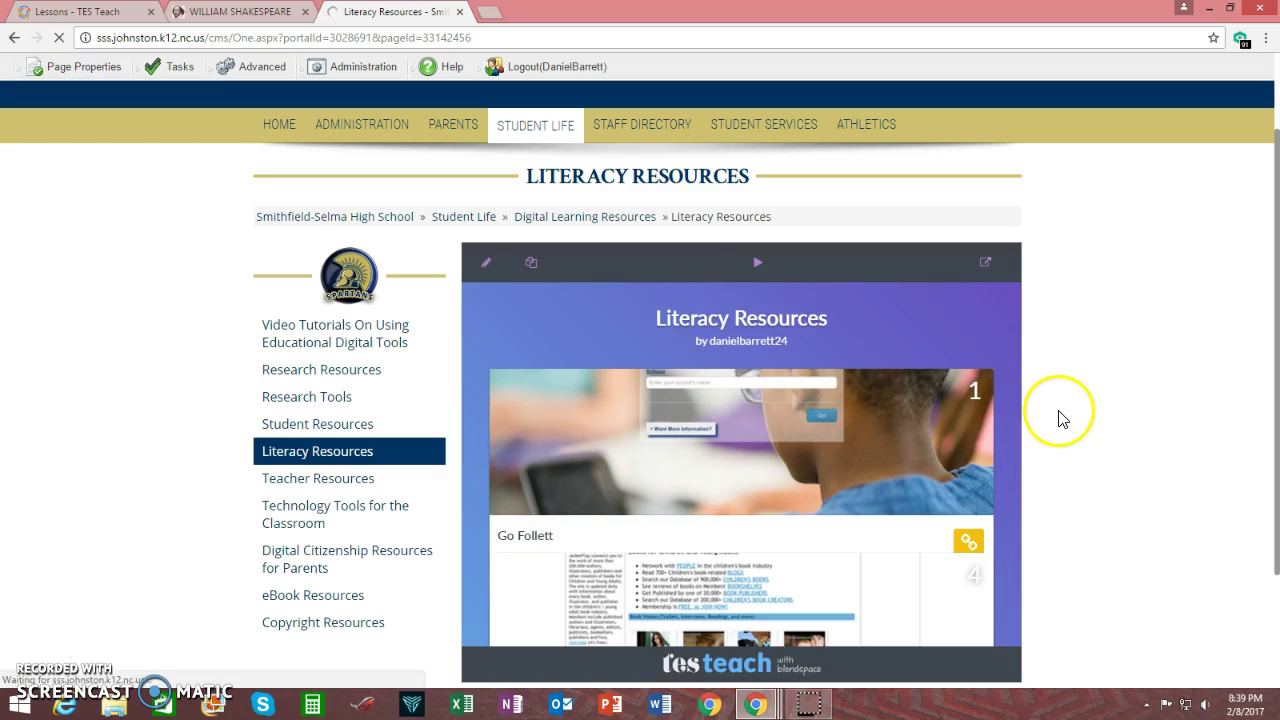
View the page's existing 700×550 iframe in the HTML tab, then cancel without saving
scroll(1060, 418, "down", 3)
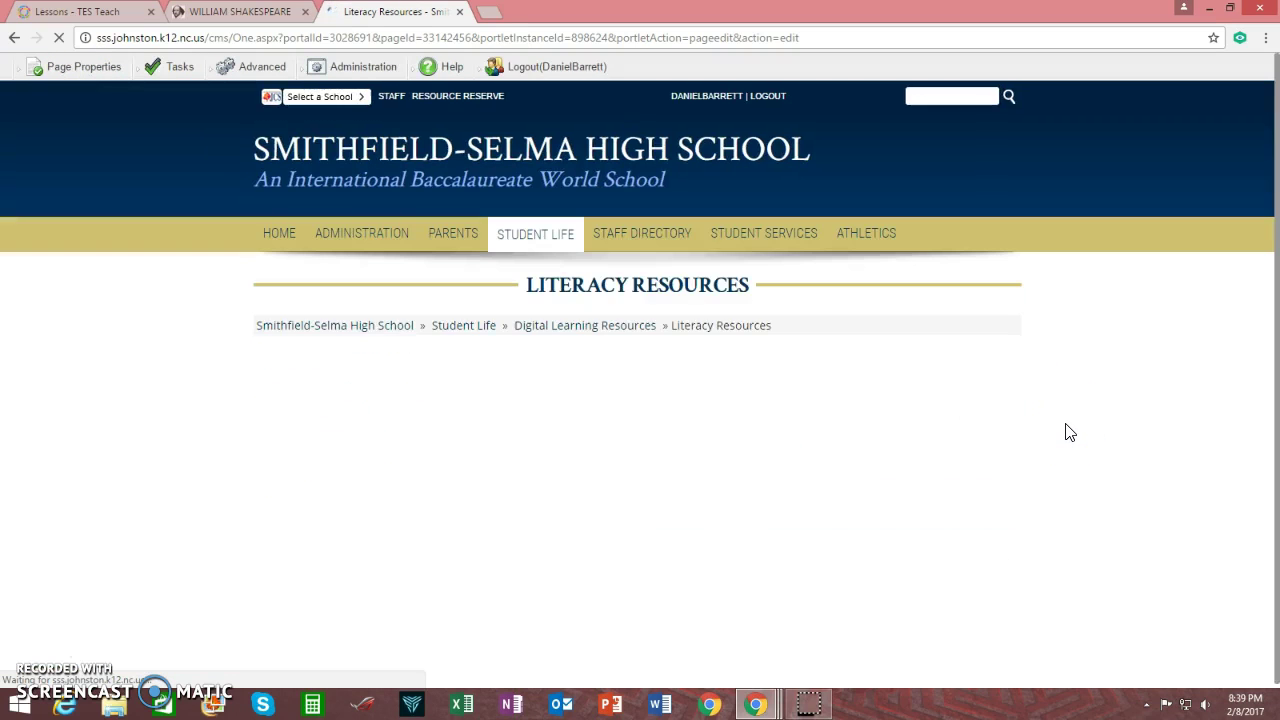
scroll(1040, 431, "down", 5)
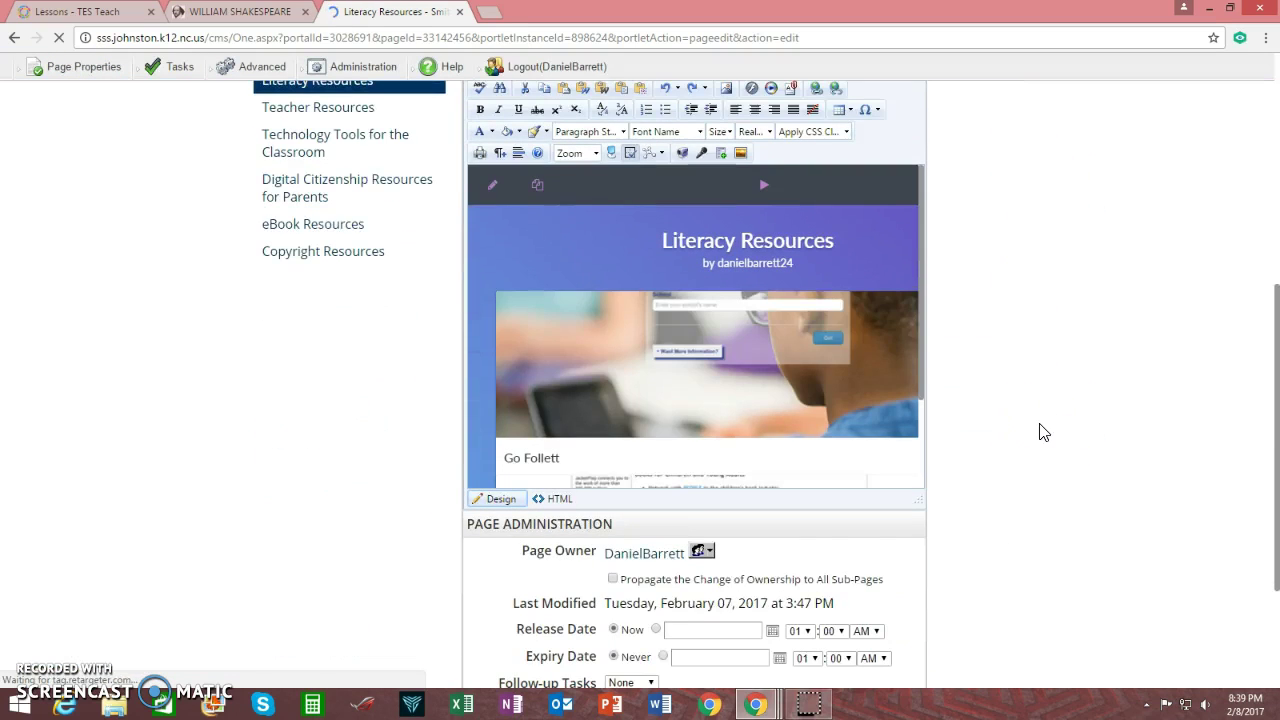
left_click(560, 500)
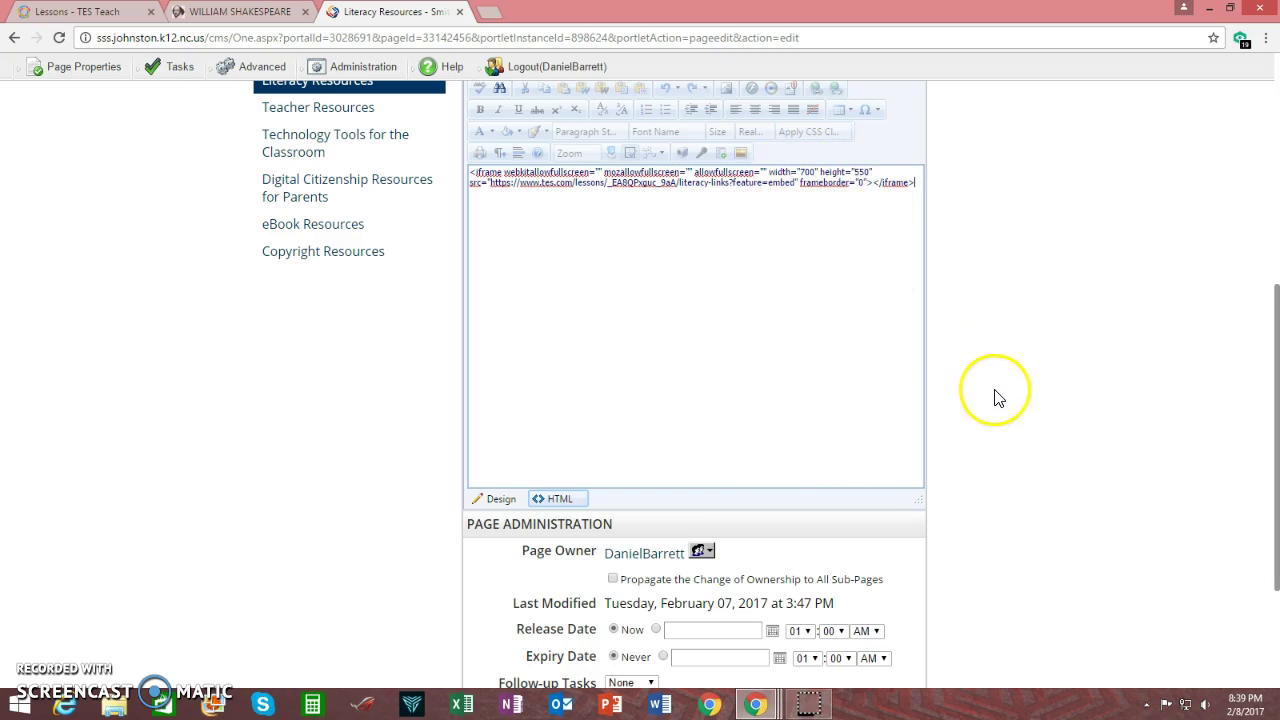
scroll(990, 397, "down", 2)
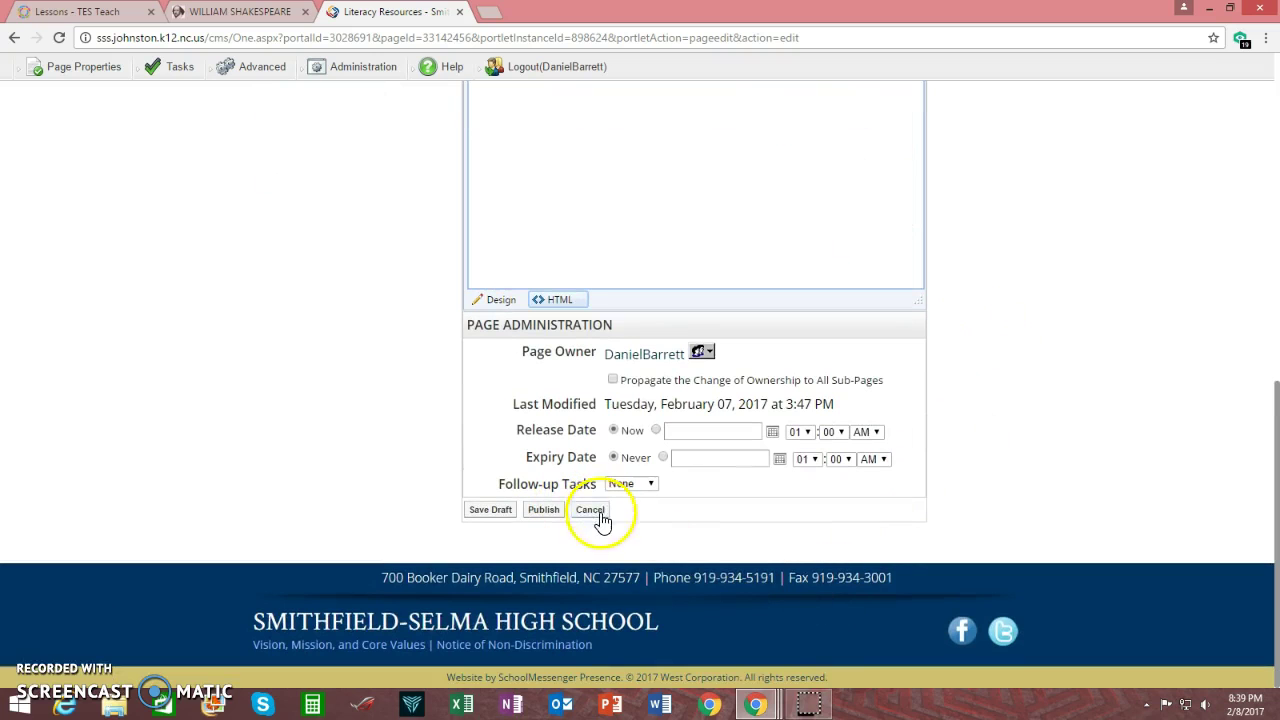
left_click(595, 511)
Back in TES Teach, close Share and check Recent Lessons for The Life of William Shakespeare
left_click(88, 12)
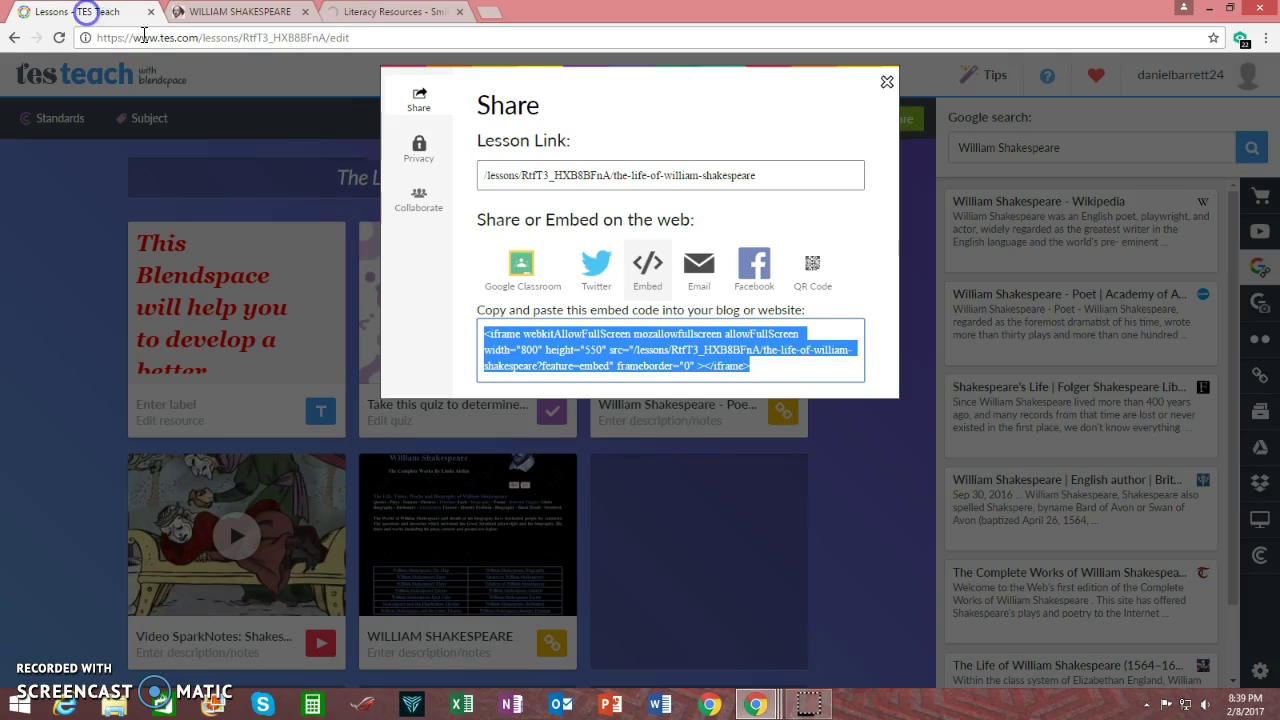
left_click(886, 83)
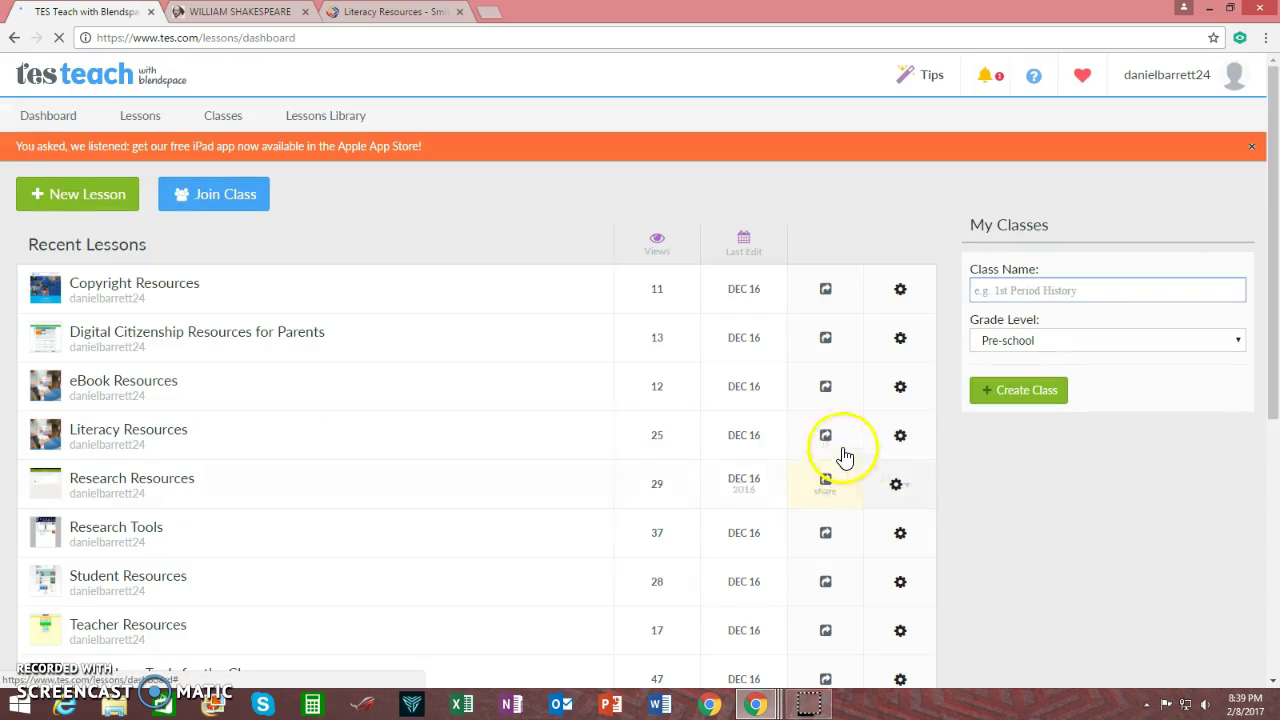
scroll(585, 505, "down", 3)
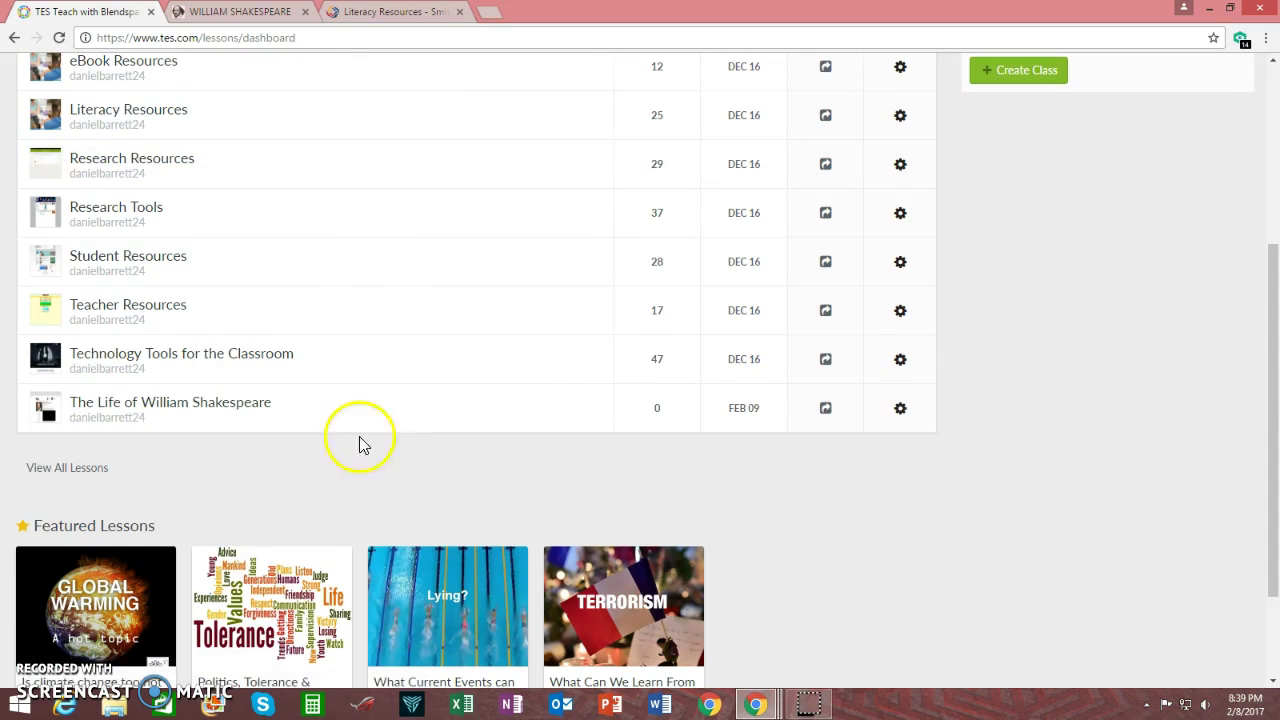
scroll(982, 563, "up", 3)
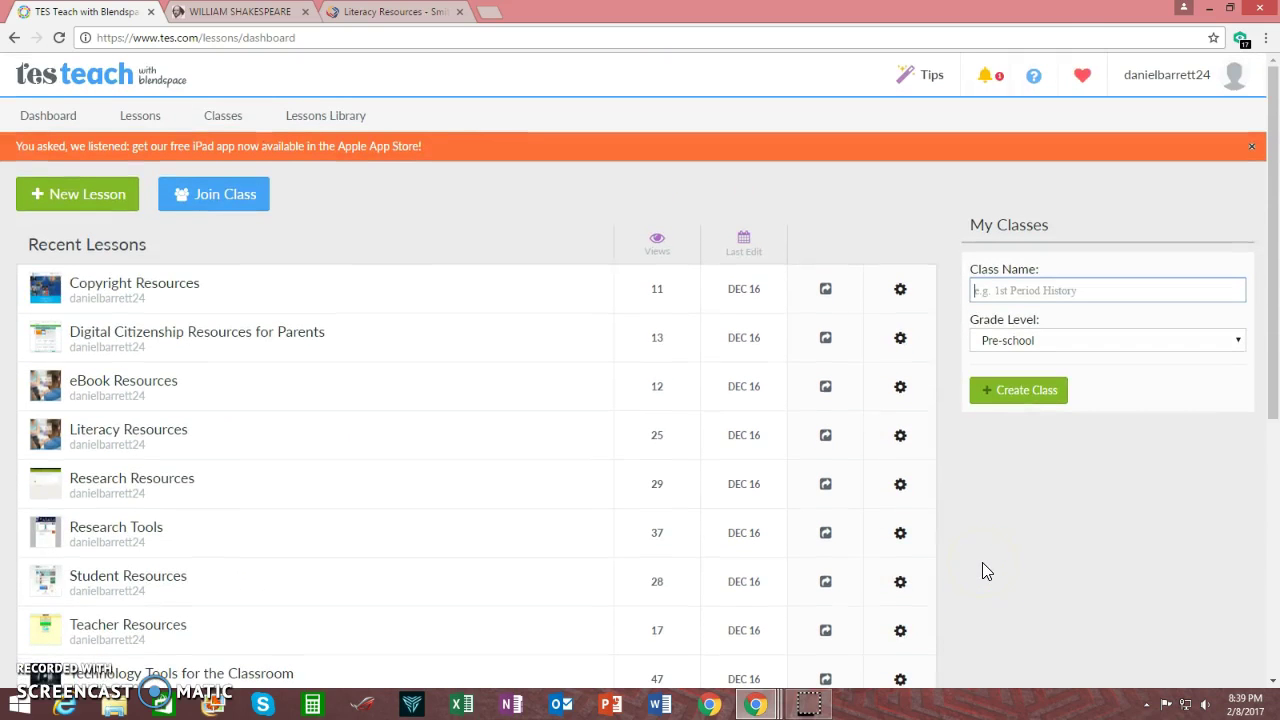
scroll(959, 563, "down", 4)
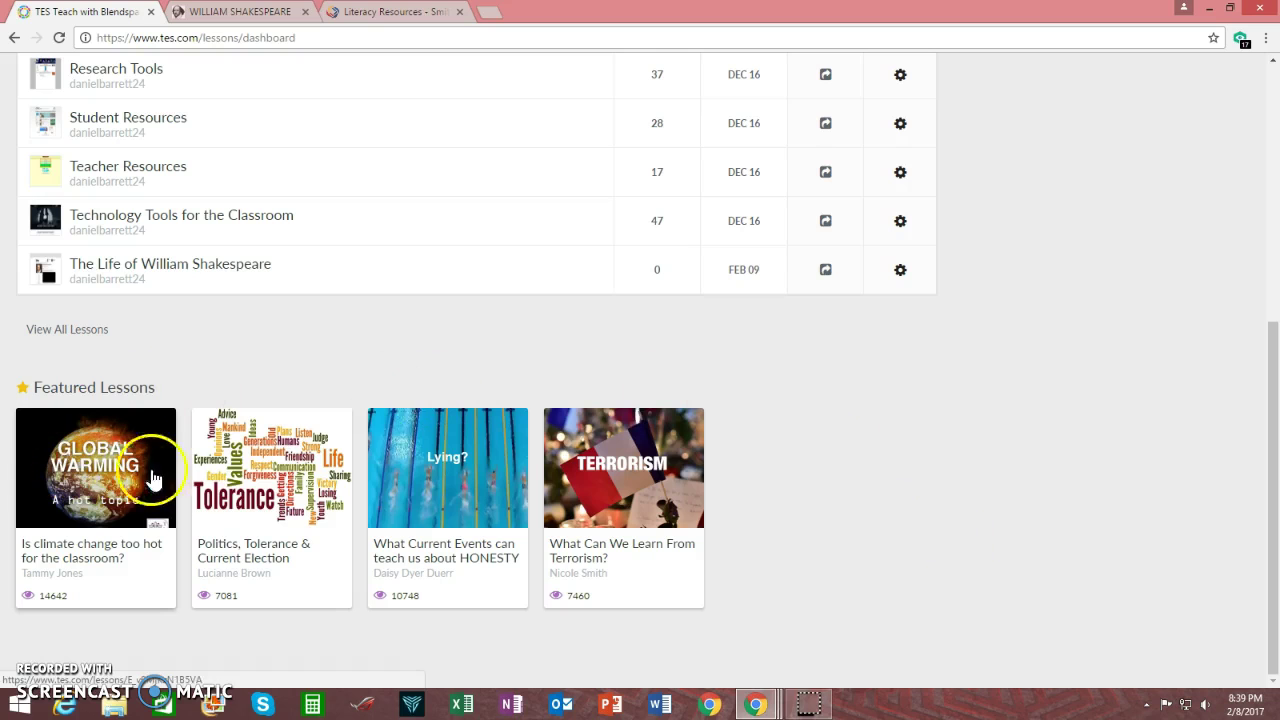
scroll(967, 529, "up", 4)
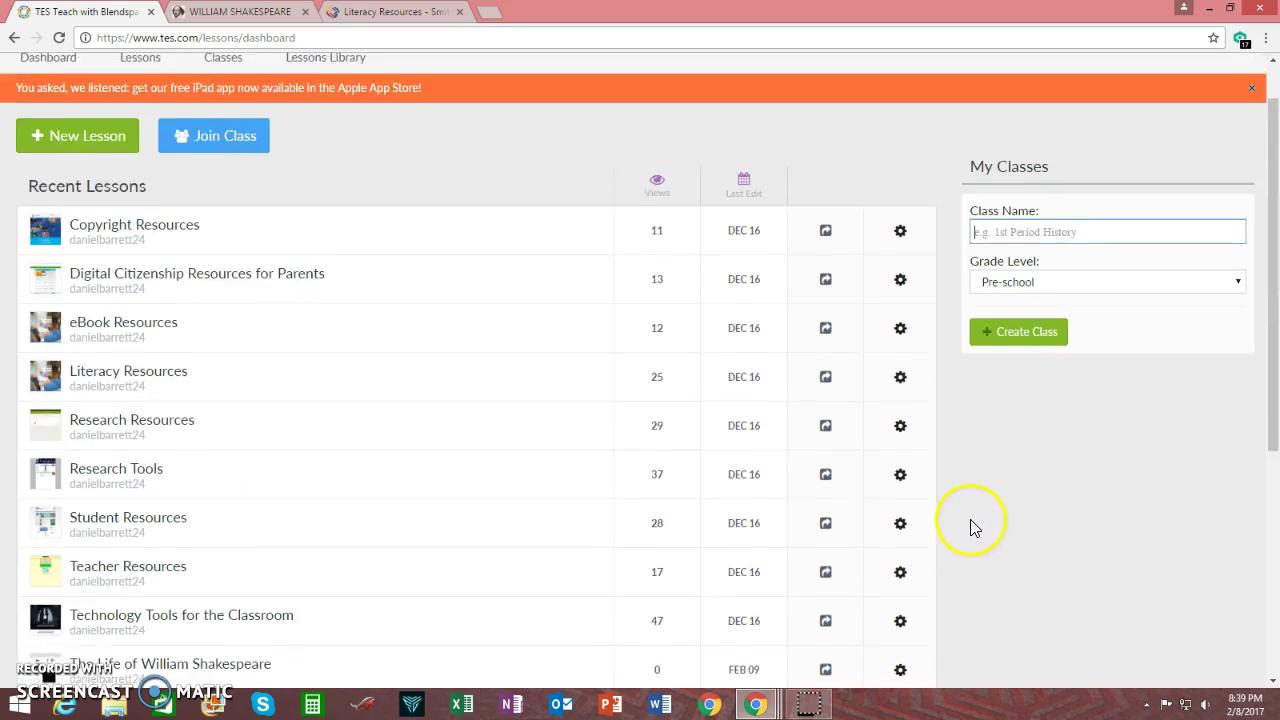
Browse the Tips page's example lessons and 15 Ideas to Motivate Students
left_click(920, 76)
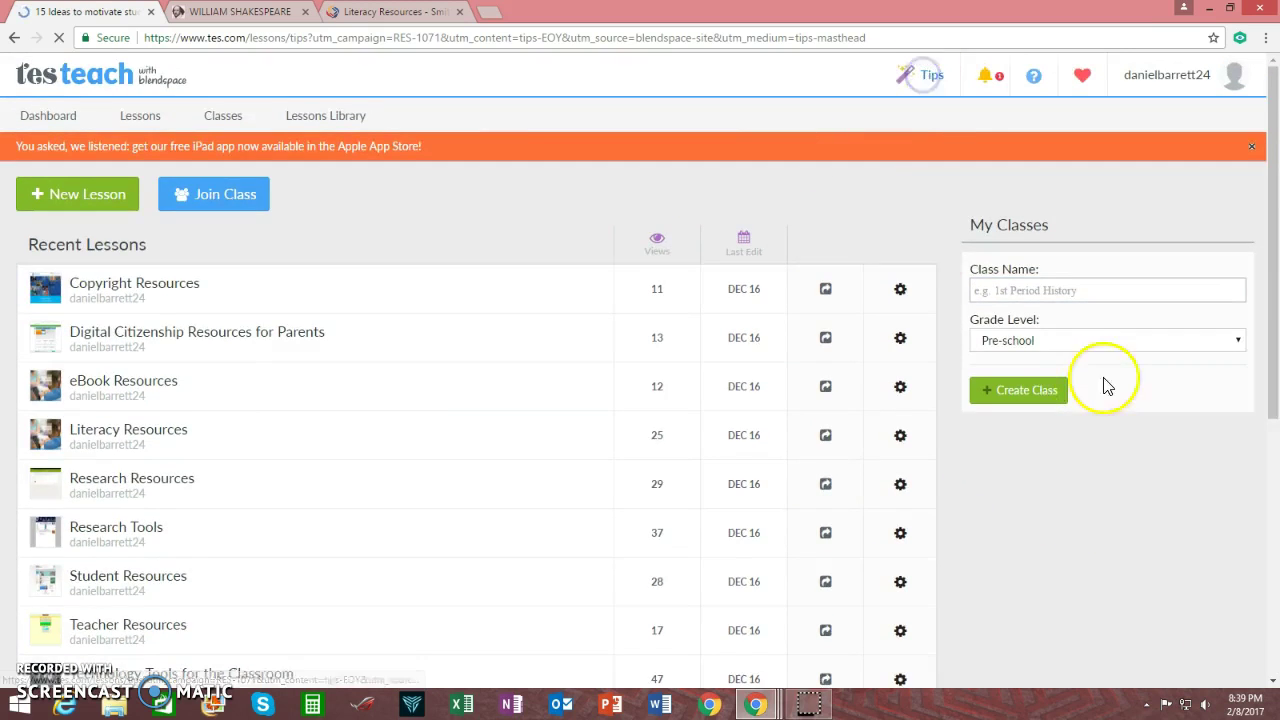
scroll(528, 563, "down", 6)
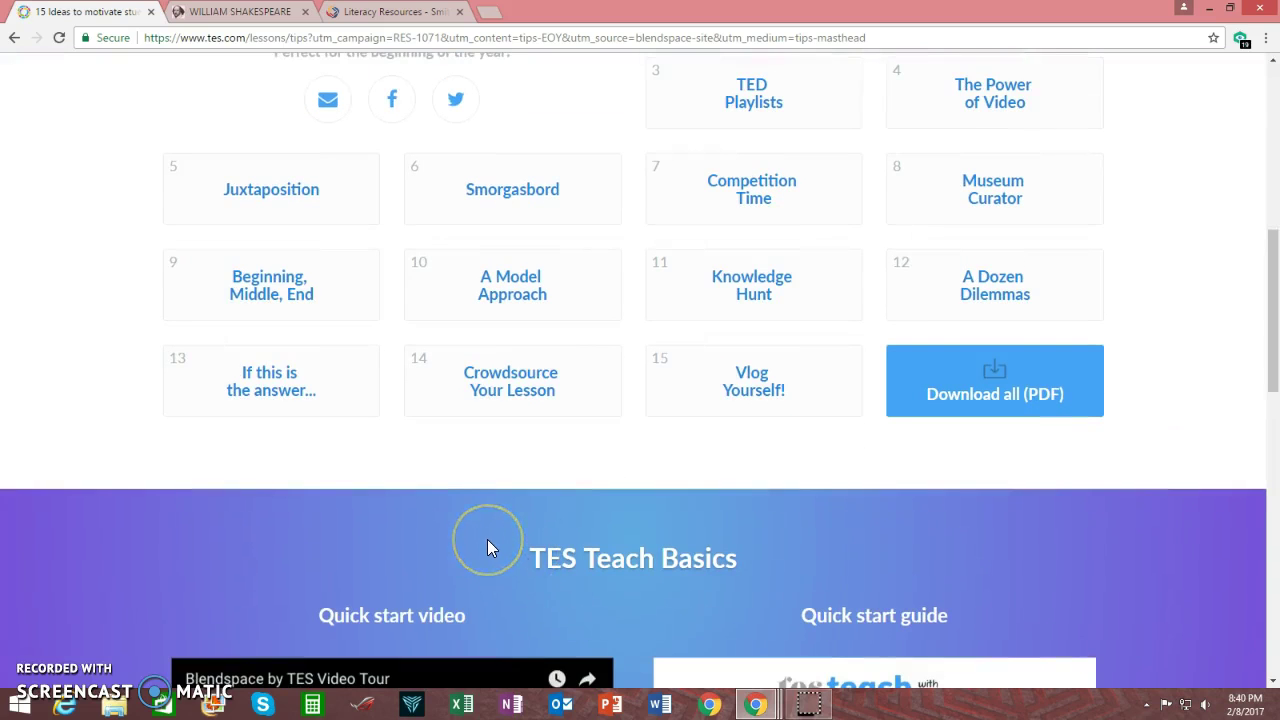
scroll(487, 541, "up", 6)
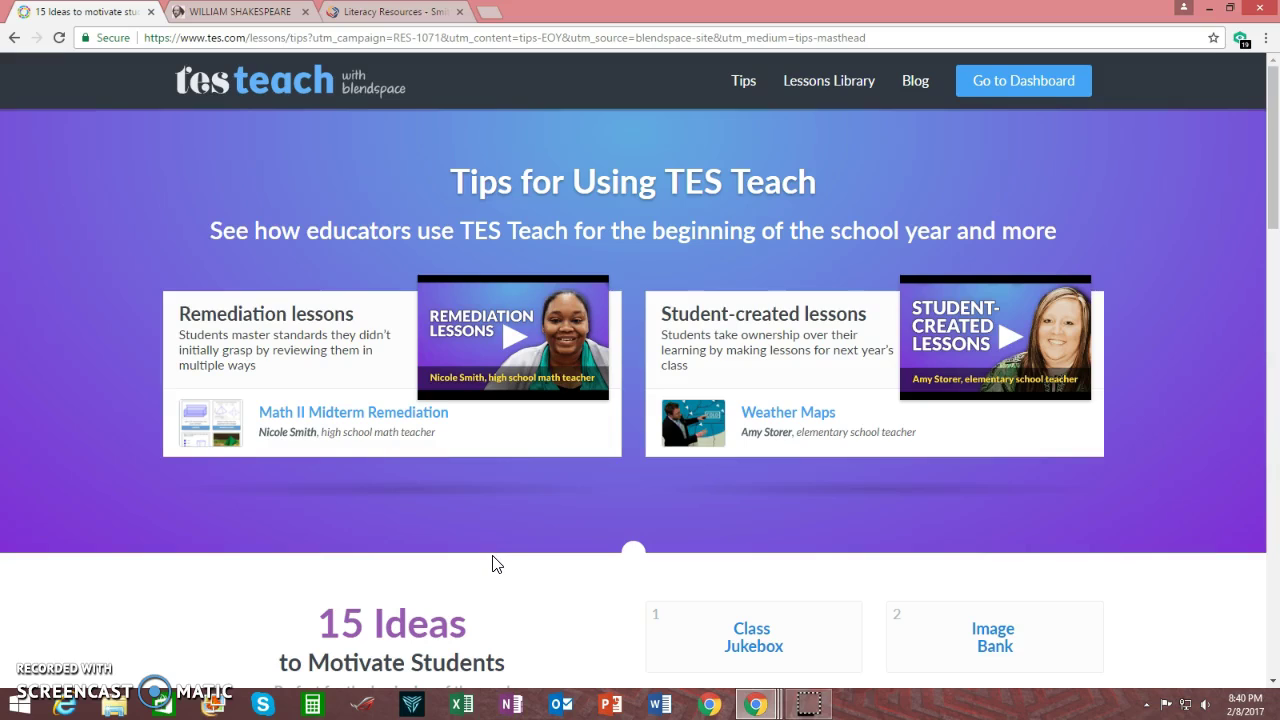
left_click(494, 565)
left_click(581, 634)
left_click(601, 643)
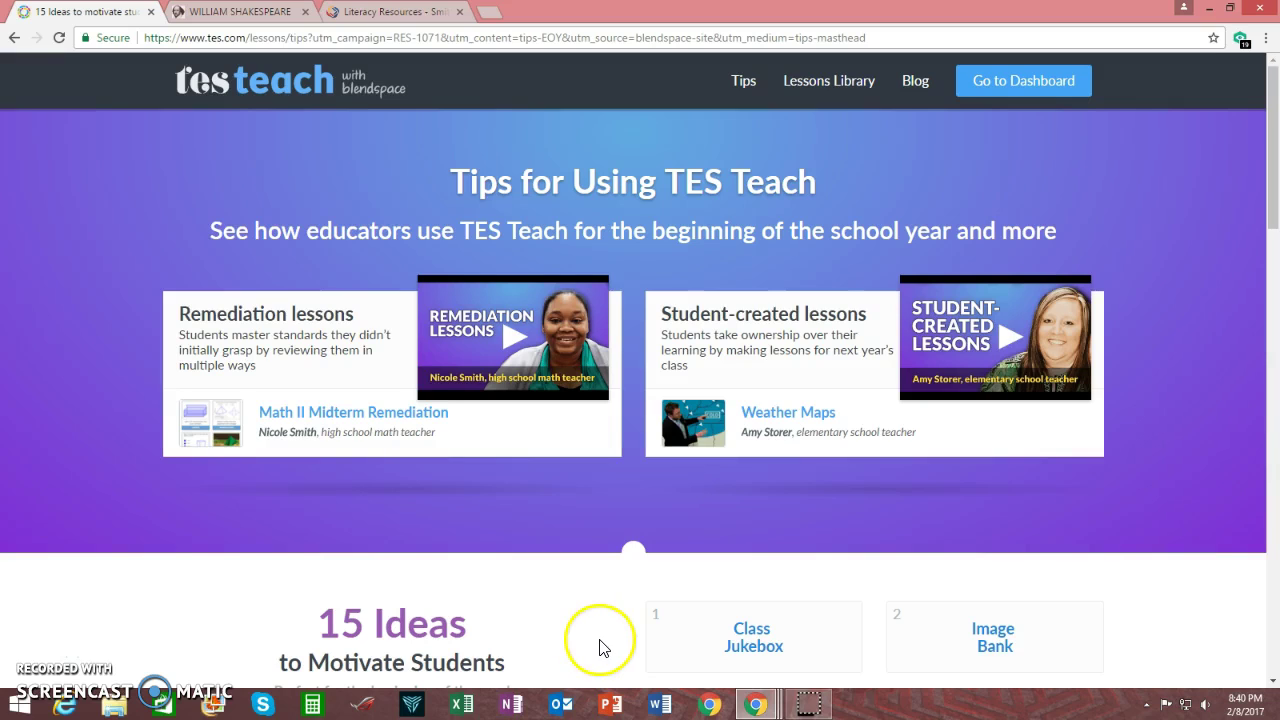